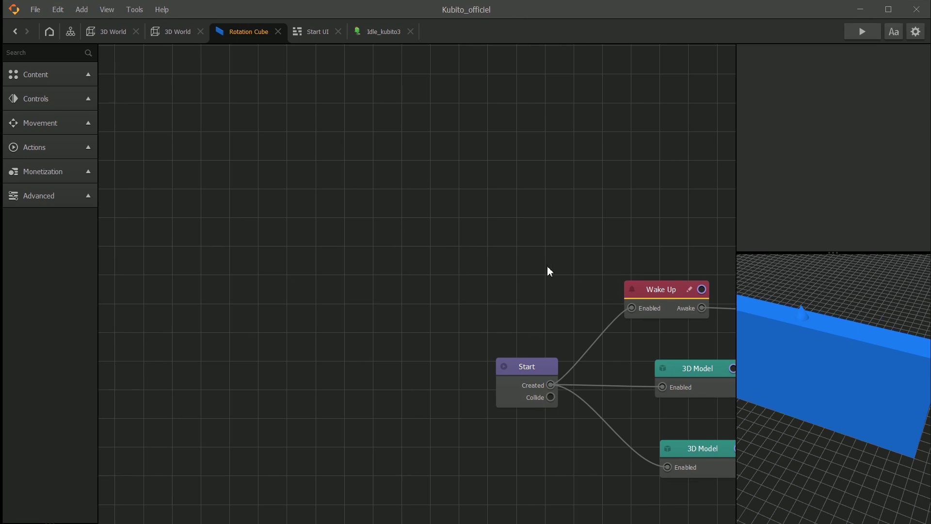
Examine the Rotation Cube node graph, its wall and cone in the 3D preview, and the block's 3D Model settings.
{"action": "left_click_drag", "start_coordinate": [598, 268], "coordinate": [381, 218]}
{"action": "scroll", "coordinate": [456, 194], "scroll_direction": "down", "scroll_amount": 1}
{"action": "scroll", "coordinate": [534, 214], "scroll_direction": "up", "scroll_amount": 2}
{"action": "left_click_drag", "start_coordinate": [569, 222], "coordinate": [540, 195]}
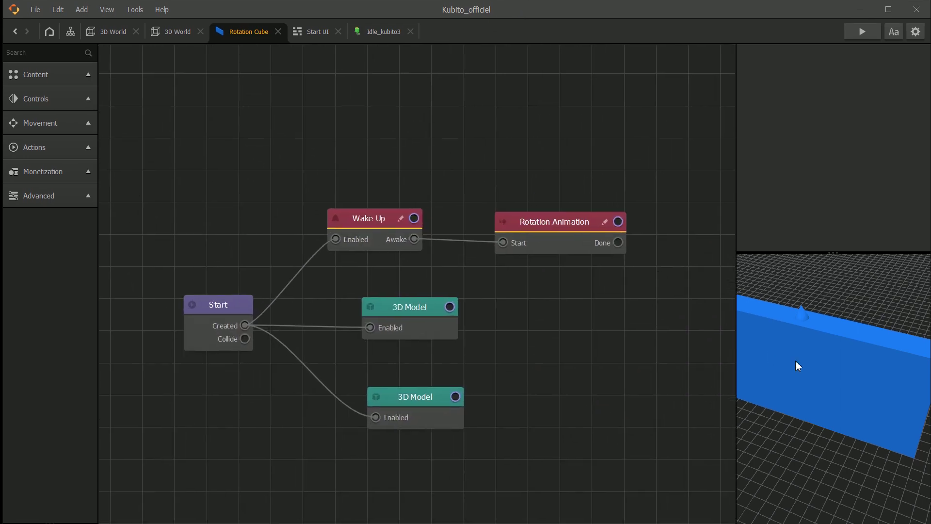
{"action": "scroll", "coordinate": [795, 361], "scroll_direction": "down", "scroll_amount": 3}
{"action": "left_click_drag", "start_coordinate": [849, 379], "coordinate": [815, 371]}
{"action": "scroll", "coordinate": [825, 384], "scroll_direction": "up", "scroll_amount": 3}
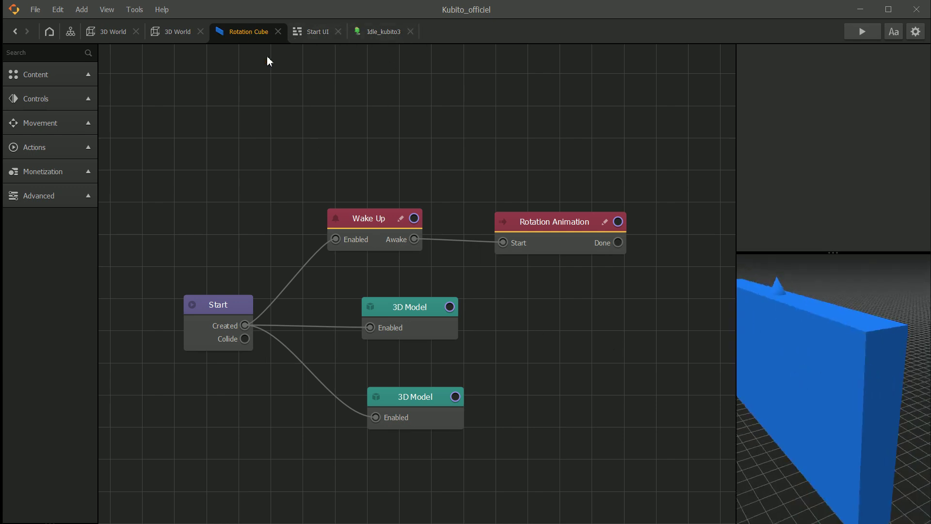
{"action": "left_click", "coordinate": [428, 314]}
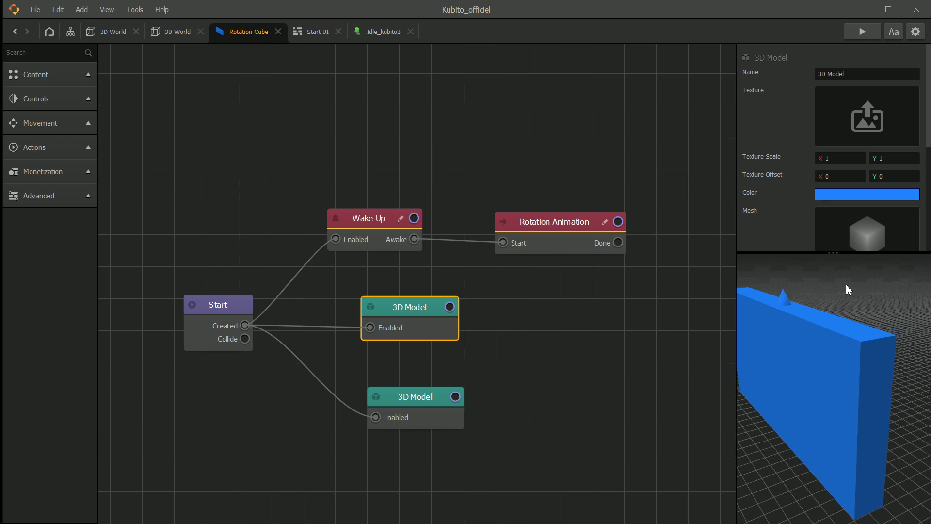
Enlarge the properties area and line up the block and cone 3D Model nodes beneath the Wake Up node.
{"action": "left_click_drag", "start_coordinate": [807, 254], "coordinate": [837, 424]}
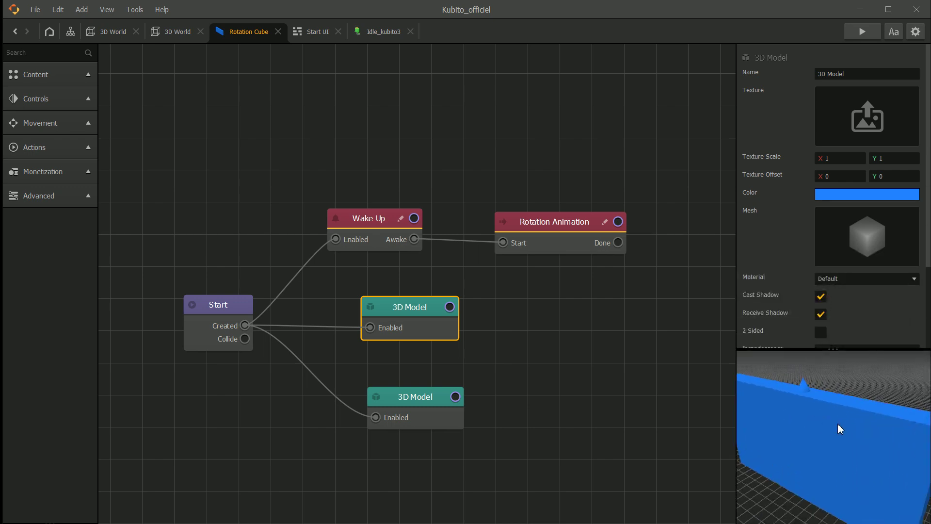
{"action": "left_click_drag", "start_coordinate": [443, 338], "coordinate": [408, 311]}
{"action": "left_click_drag", "start_coordinate": [423, 403], "coordinate": [385, 341]}
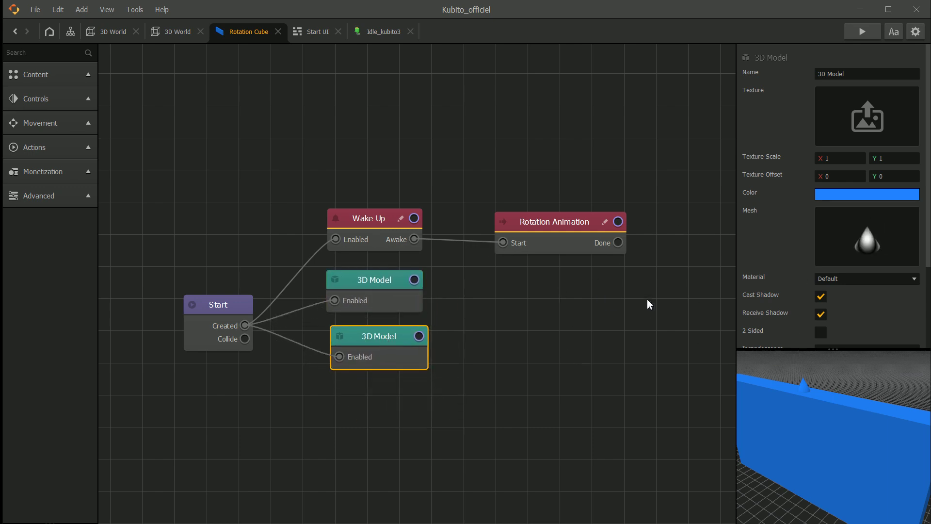
{"action": "left_click_drag", "start_coordinate": [865, 410], "coordinate": [859, 387]}
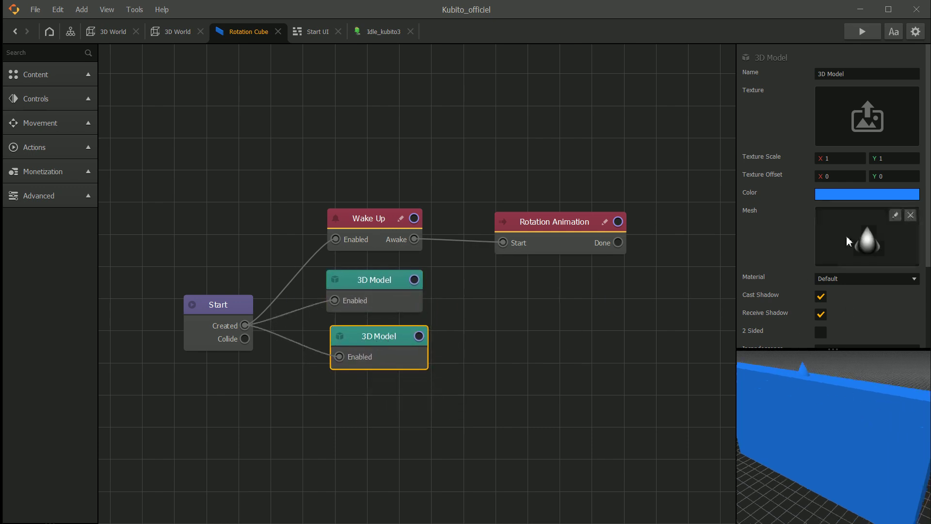
{"action": "scroll", "coordinate": [849, 241], "scroll_direction": "down", "scroll_amount": 1}
{"action": "scroll", "coordinate": [854, 228], "scroll_direction": "up", "scroll_amount": 1}
{"action": "left_click_drag", "start_coordinate": [391, 351], "coordinate": [387, 352]}
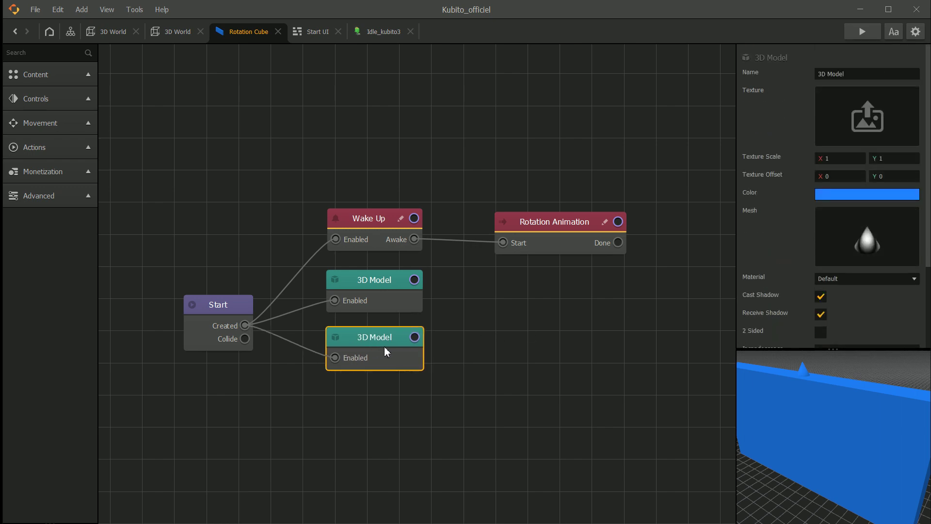
Duplicate the cone's 3D Model node and place the copy below the other two.
{"action": "key", "text": "ctrl+d"}
{"action": "left_click_drag", "start_coordinate": [489, 334], "coordinate": [395, 391]}
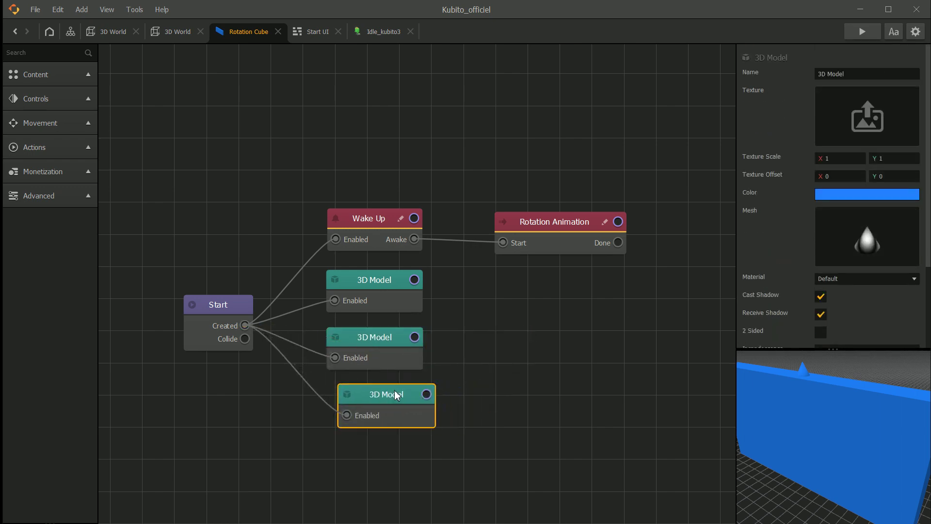
{"action": "left_click", "coordinate": [392, 346]}
{"action": "left_click", "coordinate": [392, 290]}
{"action": "left_click", "coordinate": [400, 398]}
Set the copied cone's X position to 1 and check its placement on top of the wall.
{"action": "left_click_drag", "start_coordinate": [815, 404], "coordinate": [793, 416]}
{"action": "scroll", "coordinate": [879, 312], "scroll_direction": "down", "scroll_amount": 5}
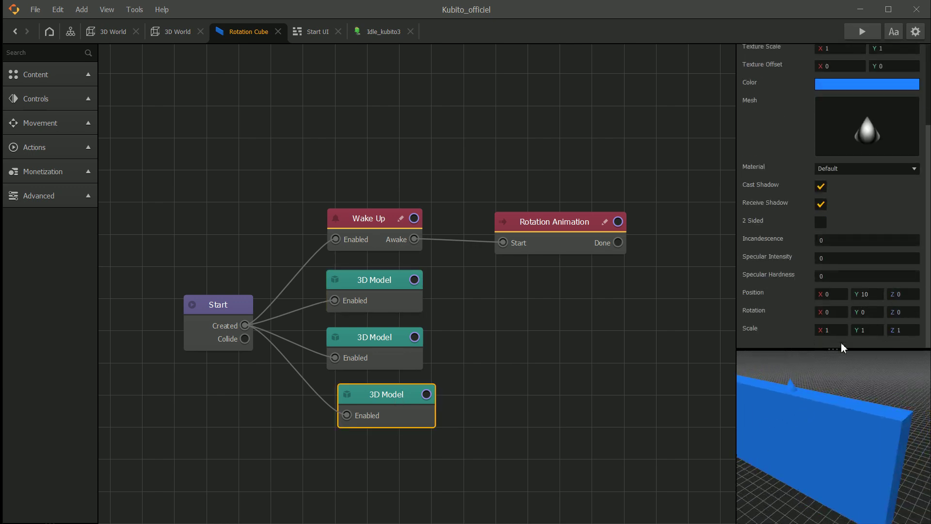
{"action": "left_click", "coordinate": [844, 298]}
{"action": "type", "text": "4"}
{"action": "scroll", "coordinate": [815, 418], "scroll_direction": "up", "scroll_amount": 3}
{"action": "left_click_drag", "start_coordinate": [807, 409], "coordinate": [844, 441]}
{"action": "scroll", "coordinate": [830, 397], "scroll_direction": "down", "scroll_amount": 2}
{"action": "left_click_drag", "start_coordinate": [829, 395], "coordinate": [867, 393]}
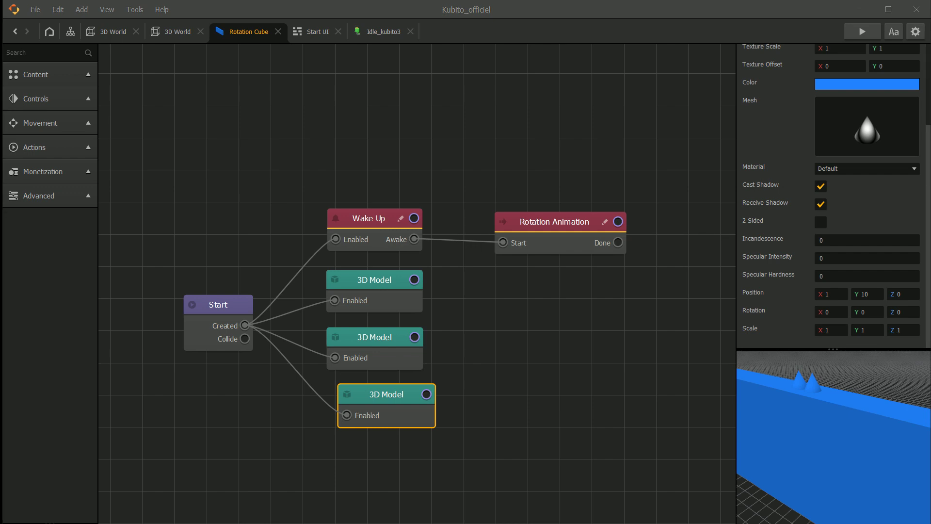
Align the copied cone's node with the column of 3D Model nodes and re-enter 1 as its X position.
{"action": "left_click_drag", "start_coordinate": [502, 358], "coordinate": [529, 293]}
{"action": "left_click_drag", "start_coordinate": [427, 342], "coordinate": [427, 340]}
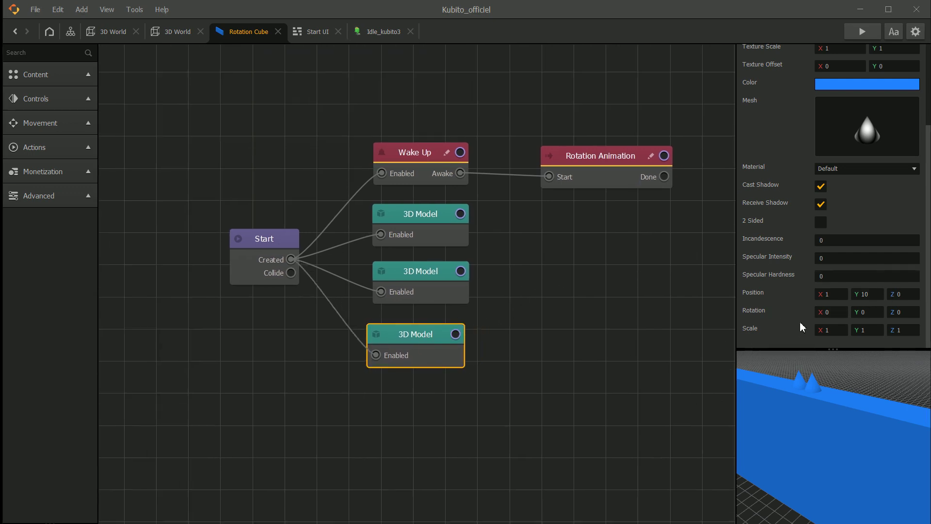
{"action": "left_click", "coordinate": [881, 295]}
{"action": "left_click", "coordinate": [841, 296]}
{"action": "type", "text": "2"}
{"action": "key", "text": "BackSpace"}
{"action": "type", "text": "1"}
{"action": "left_click_drag", "start_coordinate": [417, 334], "coordinate": [433, 332]}
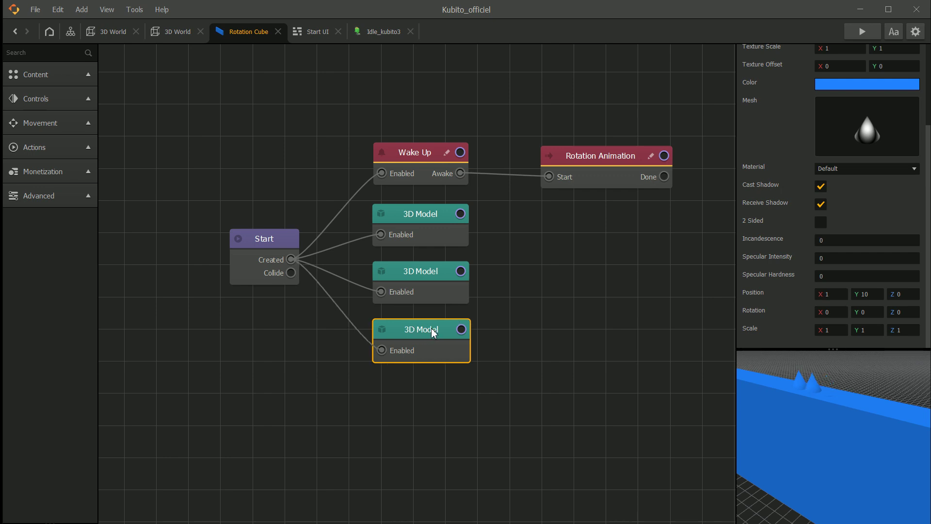
Duplicate the X 1 cone, place its node at the bottom of the column, and set its X position to 2.
{"action": "key", "text": "ctrl+d"}
{"action": "left_click_drag", "start_coordinate": [526, 324], "coordinate": [425, 383]}
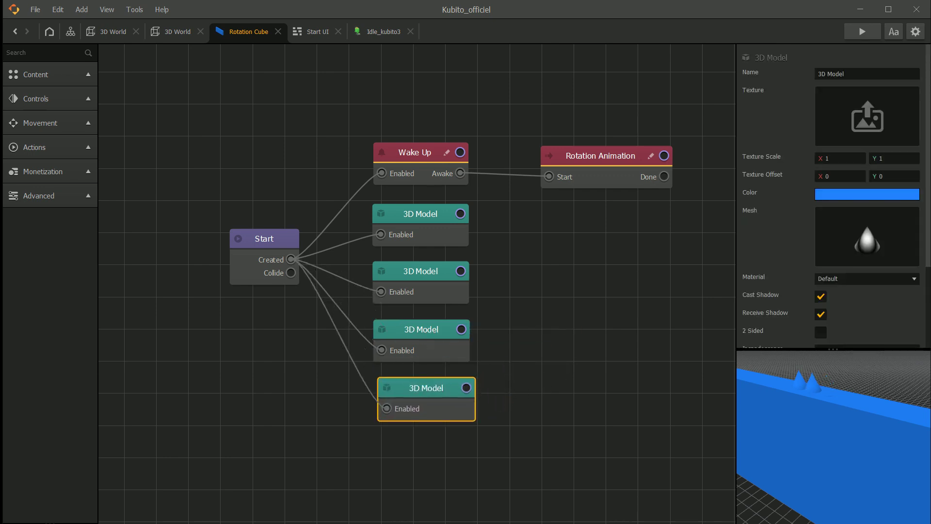
{"action": "scroll", "coordinate": [888, 270], "scroll_direction": "down", "scroll_amount": 3}
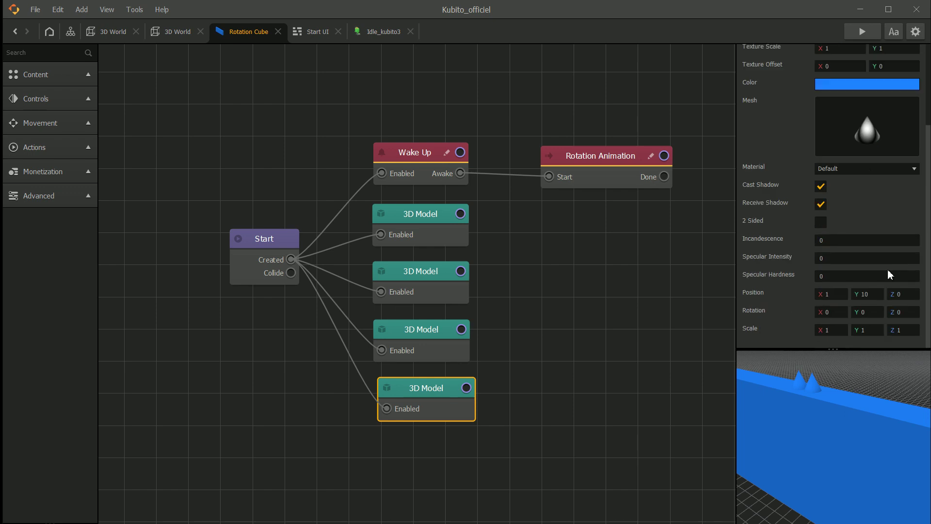
{"action": "left_click", "coordinate": [838, 301]}
{"action": "left_click_drag", "start_coordinate": [436, 409], "coordinate": [423, 395]}
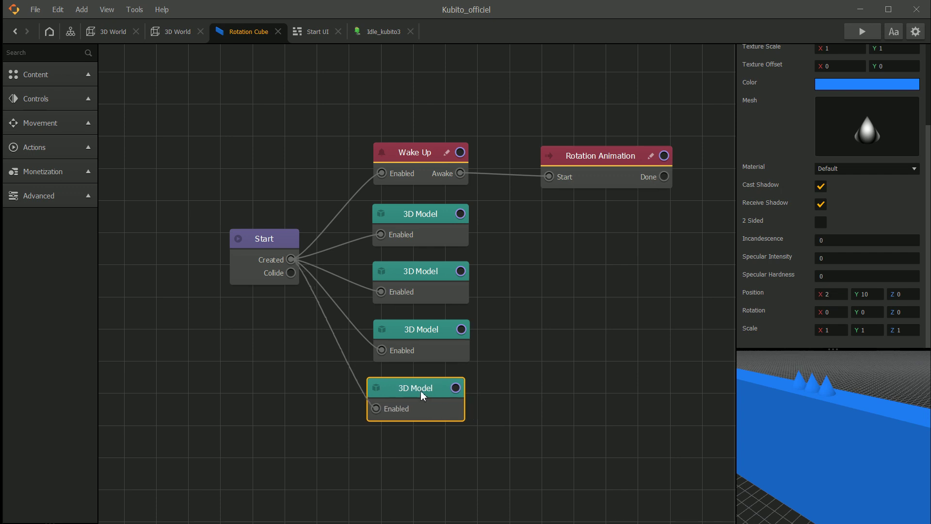
Duplicate the X 2 cone, place its node at the bottom of the column, and set its X position to 3.
{"action": "key", "text": "ctrl+d"}
{"action": "left_click_drag", "start_coordinate": [509, 395], "coordinate": [413, 448]}
{"action": "scroll", "coordinate": [767, 244], "scroll_direction": "down", "scroll_amount": 3}
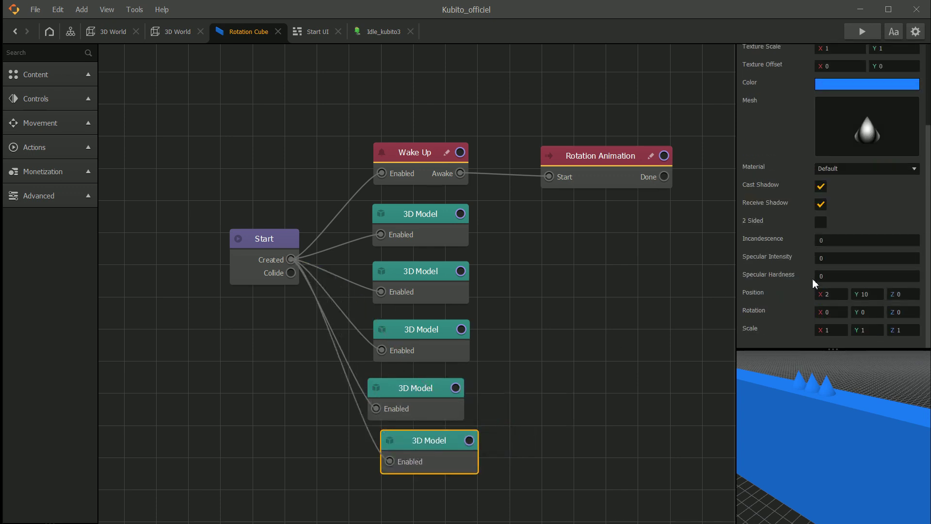
{"action": "left_click", "coordinate": [841, 300]}
{"action": "scroll", "coordinate": [534, 277], "scroll_direction": "down", "scroll_amount": 3}
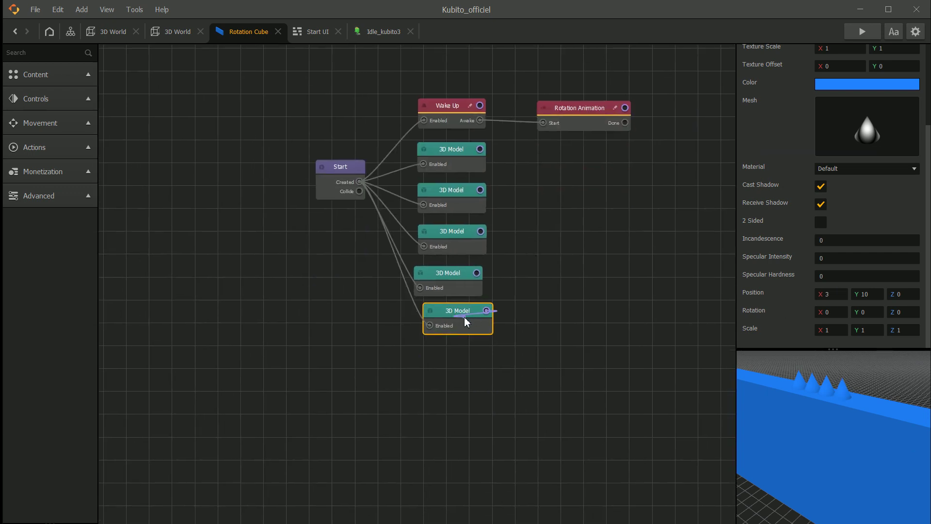
{"action": "left_click_drag", "start_coordinate": [470, 320], "coordinate": [455, 318]}
Duplicate the X 3 cone, place its node at the bottom of the column, and set its X position to 4.
{"action": "key", "text": "ctrl+d"}
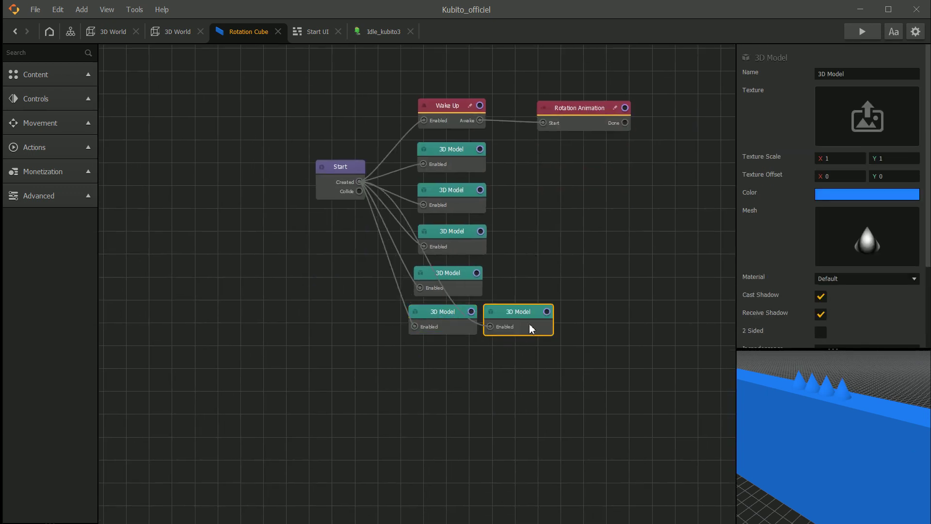
{"action": "left_click_drag", "start_coordinate": [524, 310], "coordinate": [453, 351]}
{"action": "scroll", "coordinate": [782, 228], "scroll_direction": "down", "scroll_amount": 3}
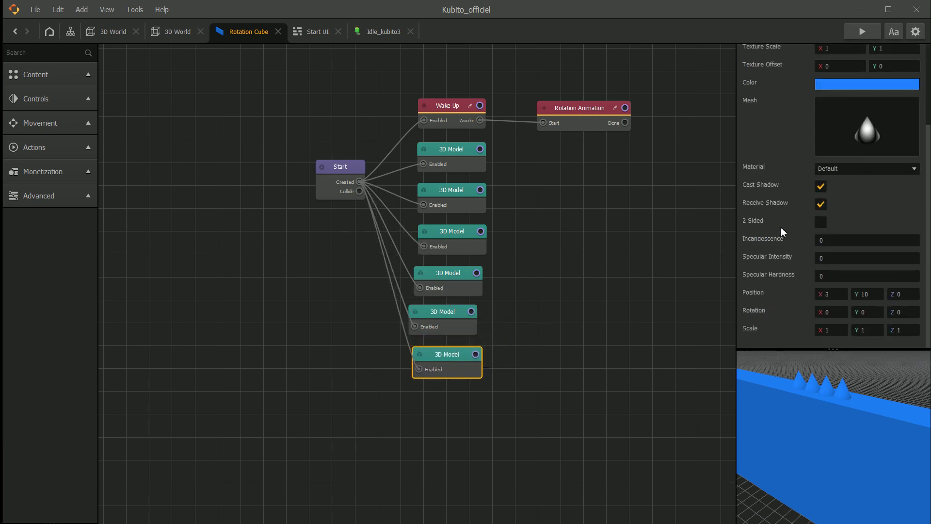
{"action": "left_click", "coordinate": [838, 299]}
{"action": "type", "text": "4"}
{"action": "scroll", "coordinate": [844, 429], "scroll_direction": "down", "scroll_amount": 3}
{"action": "left_click", "coordinate": [558, 401]}
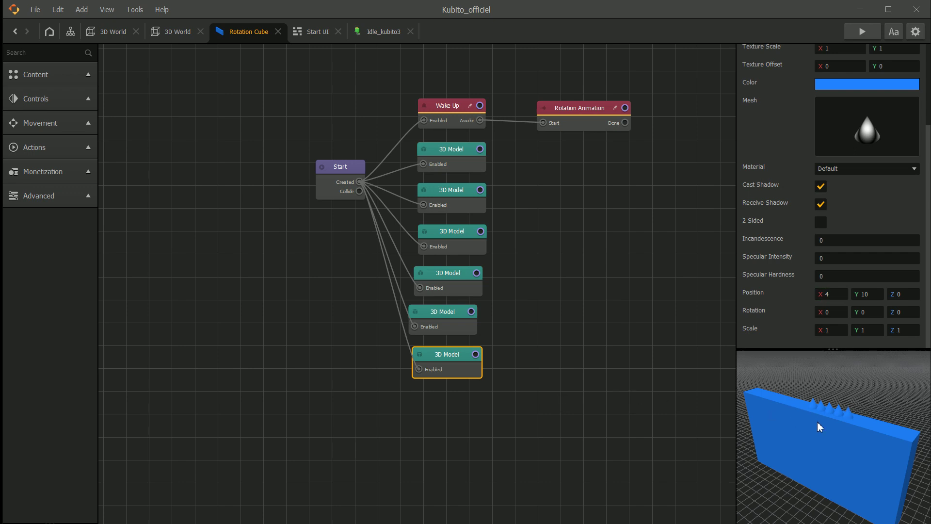
Duplicate the X 4 cone, place its node below, and shift the copy one spike spacing further along X.
{"action": "key", "text": "ctrl+d"}
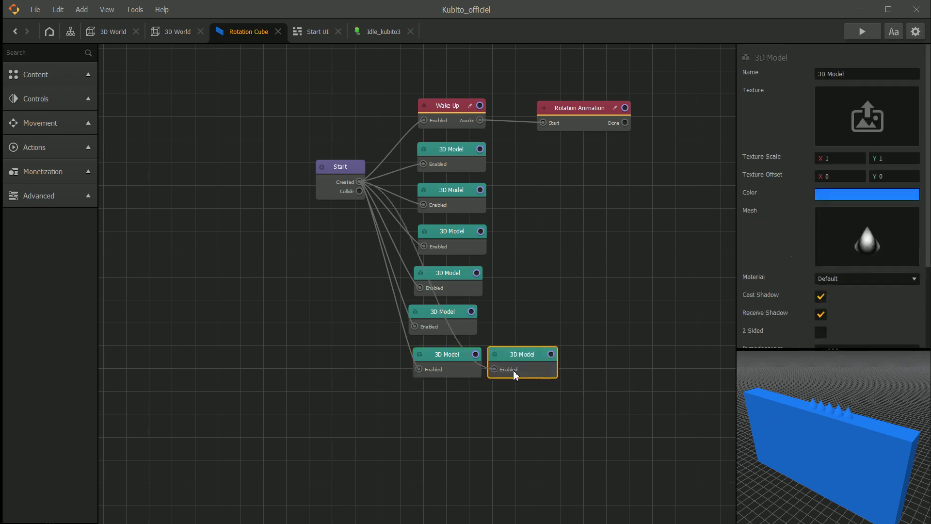
{"action": "left_click_drag", "start_coordinate": [522, 368], "coordinate": [459, 408]}
{"action": "scroll", "coordinate": [812, 232], "scroll_direction": "down", "scroll_amount": 3}
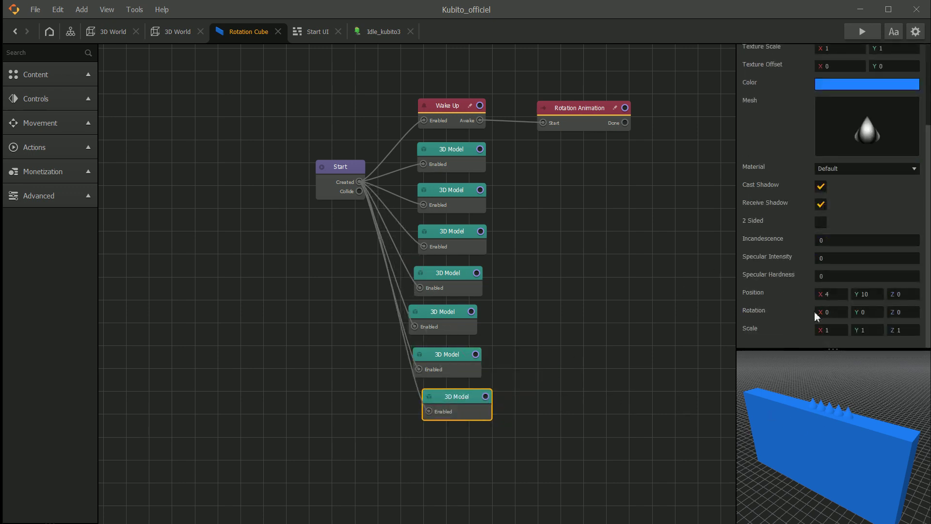
{"action": "left_click", "coordinate": [847, 297]}
Duplicate the newest cone, place its node at the bottom of the column, and set its X position to 6.
{"action": "key", "text": "ctrl+d"}
{"action": "left_click_drag", "start_coordinate": [532, 408], "coordinate": [461, 452]}
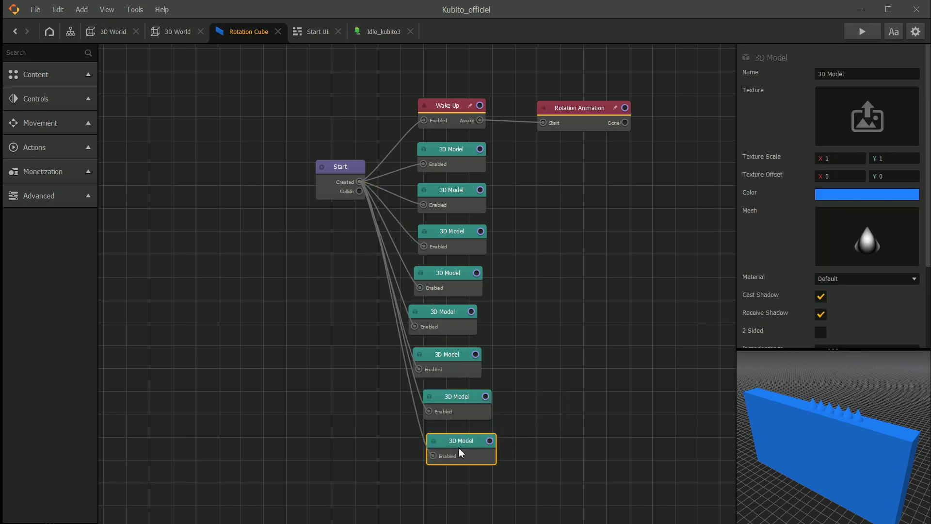
{"action": "left_click_drag", "start_coordinate": [840, 355], "coordinate": [840, 411]}
{"action": "scroll", "coordinate": [858, 345], "scroll_direction": "down", "scroll_amount": 2}
{"action": "left_click", "coordinate": [842, 358]}
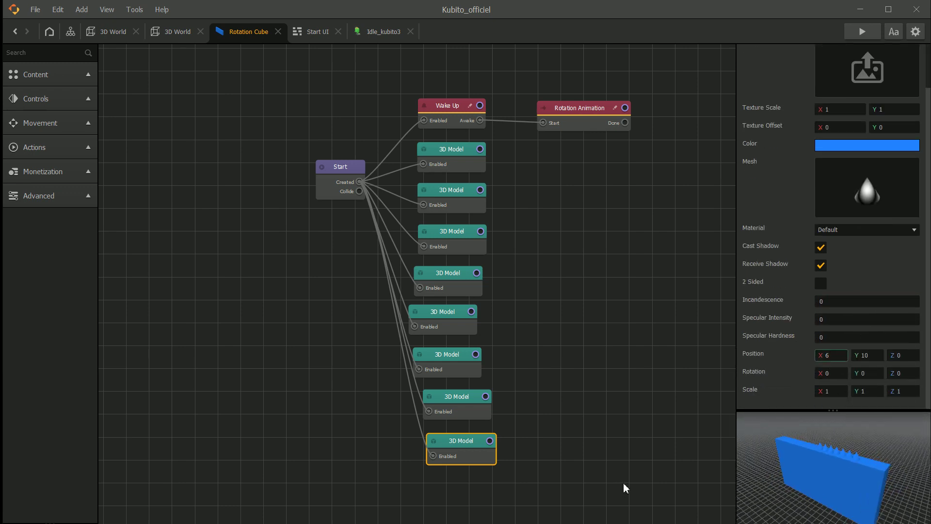
Align the X 6 cone's node, duplicate it beneath, and set the copy's X position to 7.
{"action": "middle_click_drag", "start_coordinate": [610, 419], "coordinate": [670, 298]}
{"action": "left_click_drag", "start_coordinate": [519, 317], "coordinate": [509, 318]}
{"action": "key", "text": "ctrl+d"}
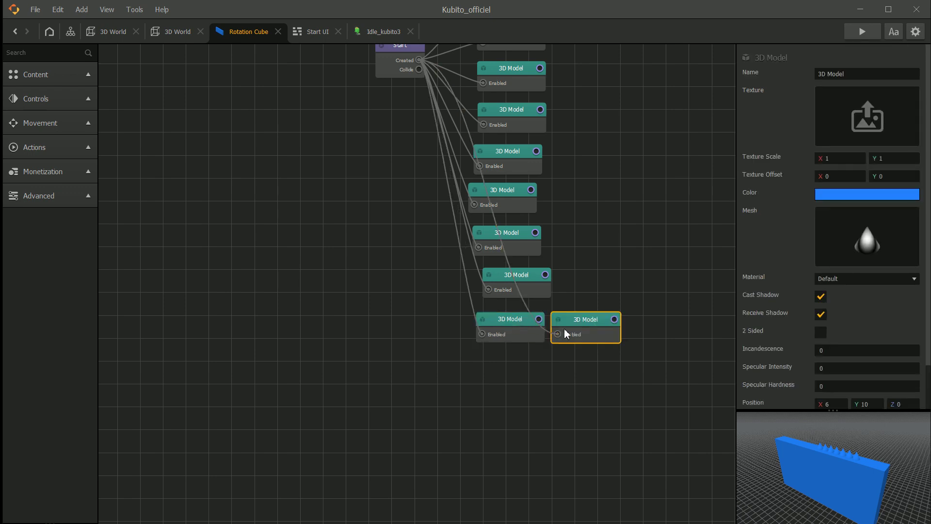
{"action": "left_click_drag", "start_coordinate": [579, 325], "coordinate": [496, 367]}
{"action": "left_click", "coordinate": [843, 405]}
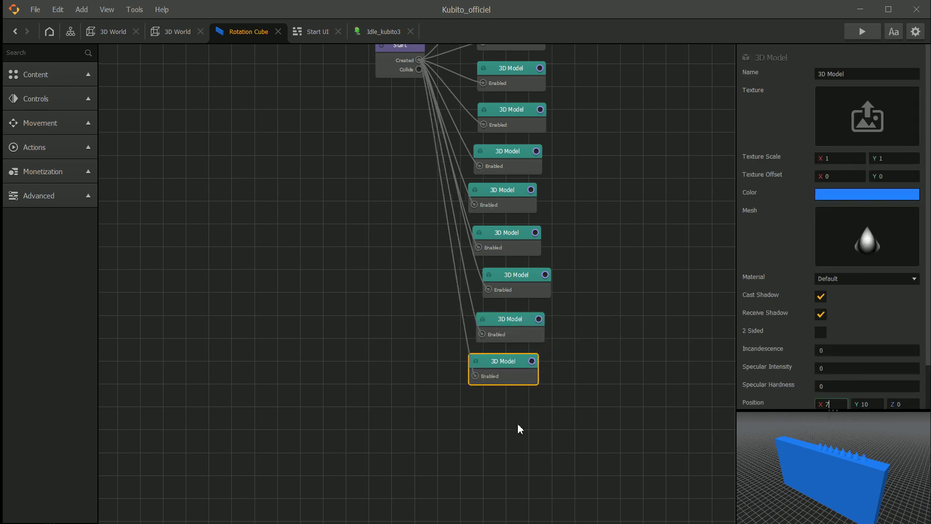
Duplicate the X 7 cone, place its node at the bottom of the column, and set its X position to 8.
{"action": "key", "text": "ctrl+d"}
{"action": "left_click_drag", "start_coordinate": [577, 362], "coordinate": [511, 412]}
{"action": "left_click", "coordinate": [846, 405]}
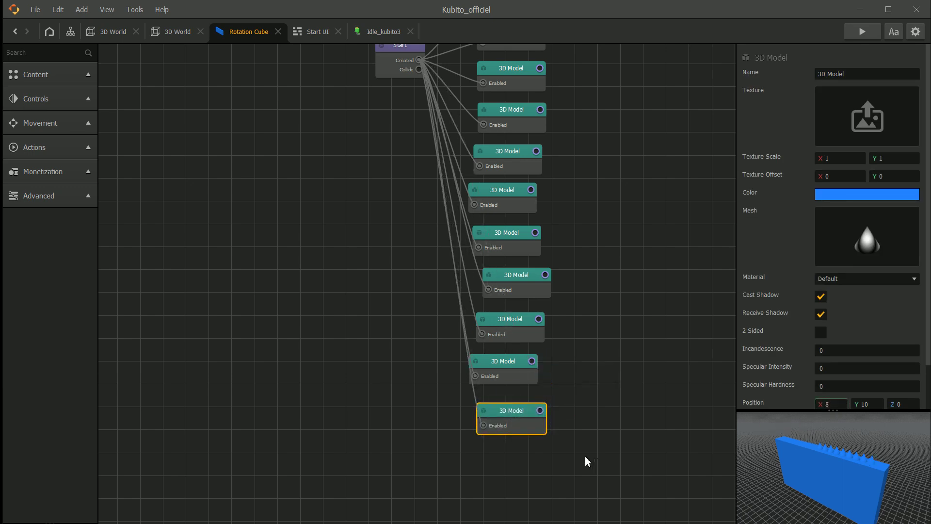
{"action": "type", "text": "8"}
Duplicate the X 8 cone, place its node at the bottom of the column, and set its X position to 9.
{"action": "key", "text": "ctrl+d"}
{"action": "left_click_drag", "start_coordinate": [603, 413], "coordinate": [509, 463]}
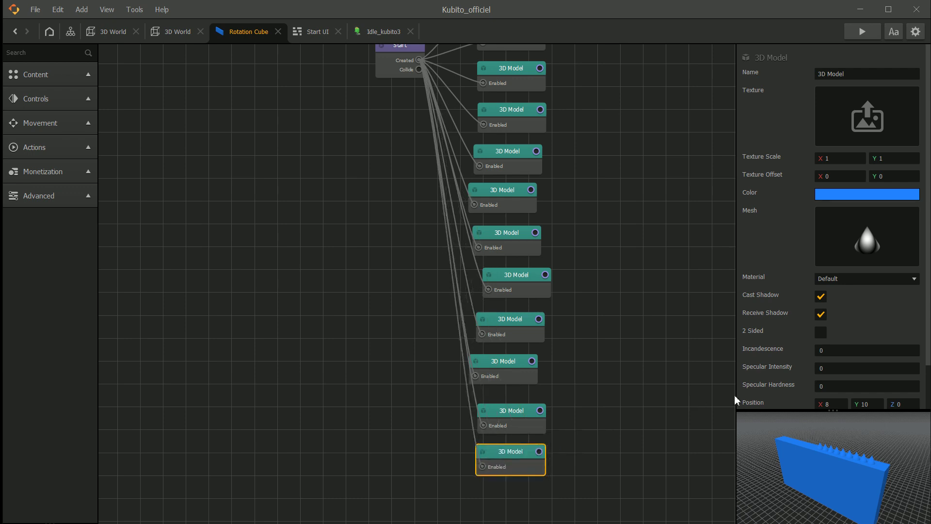
{"action": "left_click", "coordinate": [838, 403]}
Duplicate the original cone's 3D Model node at X 0 and place the copy above the Wake Up node.
{"action": "left_click_drag", "start_coordinate": [590, 241], "coordinate": [561, 337]}
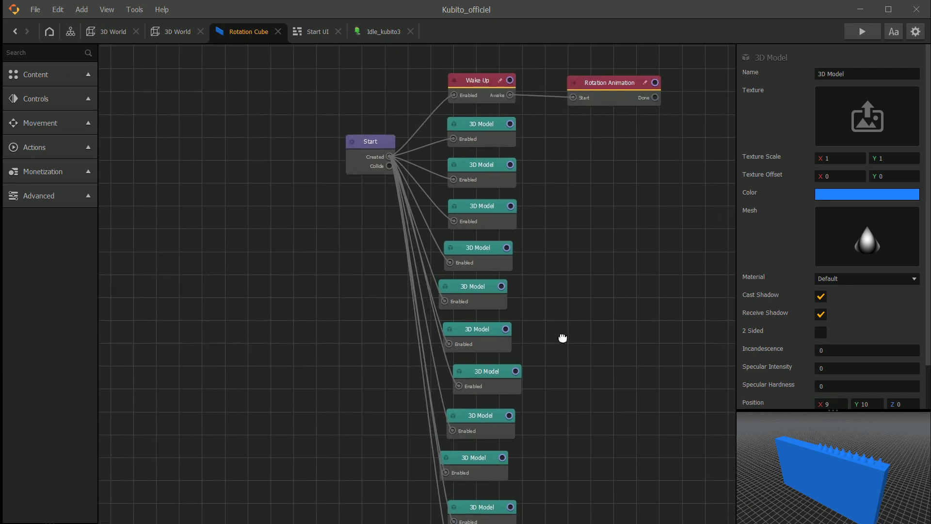
{"action": "left_click", "coordinate": [497, 138]}
{"action": "middle_click_drag", "start_coordinate": [594, 175], "coordinate": [588, 275]}
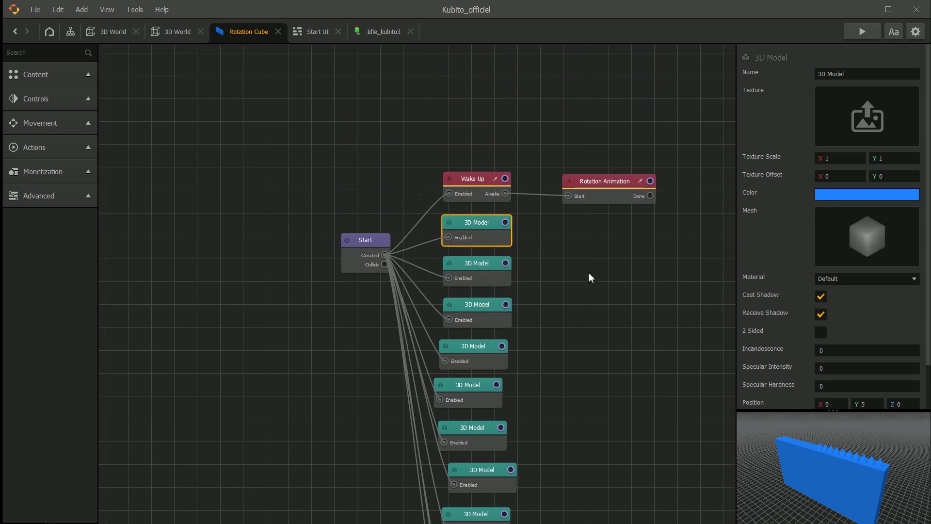
{"action": "left_click", "coordinate": [456, 267]}
{"action": "scroll", "coordinate": [898, 311], "scroll_direction": "down", "scroll_amount": 1}
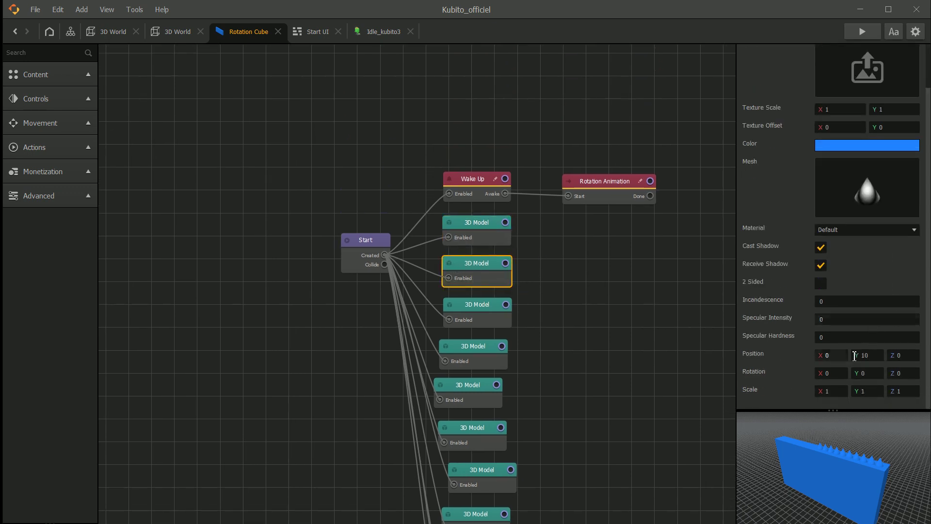
{"action": "left_click_drag", "start_coordinate": [513, 283], "coordinate": [445, 139]}
Move the Rotation Animation and Wake Up nodes to the right of the 3D Model column and bring the new cone node down to its top.
{"action": "left_click_drag", "start_coordinate": [578, 188], "coordinate": [674, 229]}
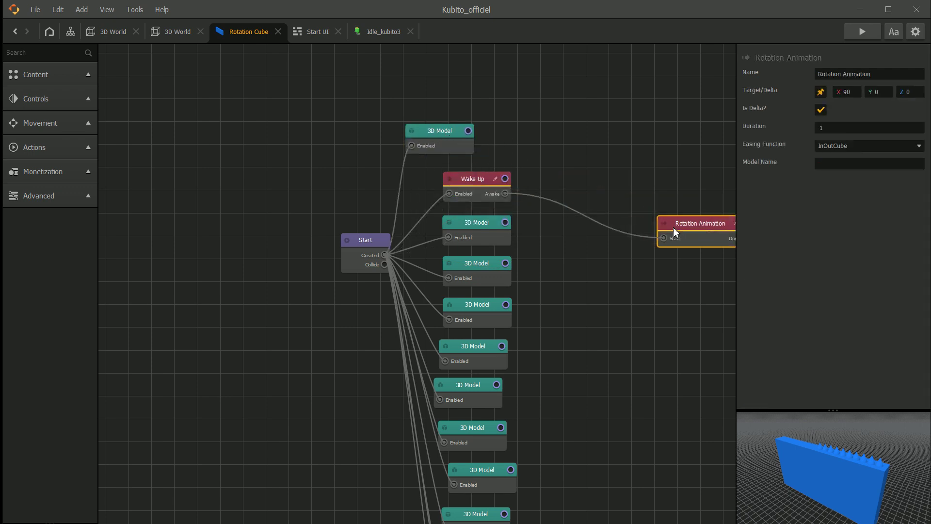
{"action": "left_click_drag", "start_coordinate": [473, 187], "coordinate": [574, 264]}
{"action": "left_click_drag", "start_coordinate": [452, 137], "coordinate": [482, 195]}
Set the new top cone's X position to -1 and check it on the wall in the 3D preview.
{"action": "scroll", "coordinate": [792, 350], "scroll_direction": "down", "scroll_amount": 2}
{"action": "left_click", "coordinate": [844, 359]}
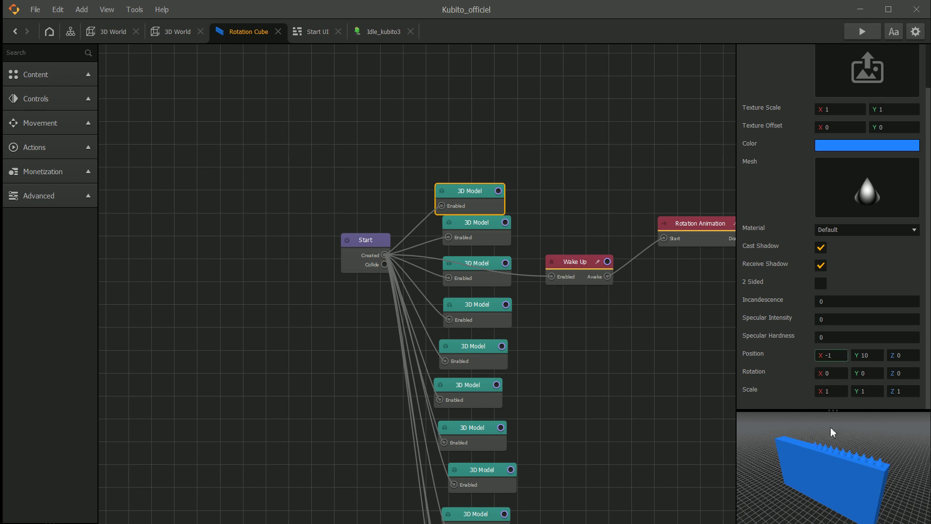
{"action": "scroll", "coordinate": [825, 433], "scroll_direction": "up", "scroll_amount": 5}
{"action": "middle_click_drag", "start_coordinate": [836, 449], "coordinate": [873, 474]}
{"action": "scroll", "coordinate": [866, 473], "scroll_direction": "up", "scroll_amount": 1}
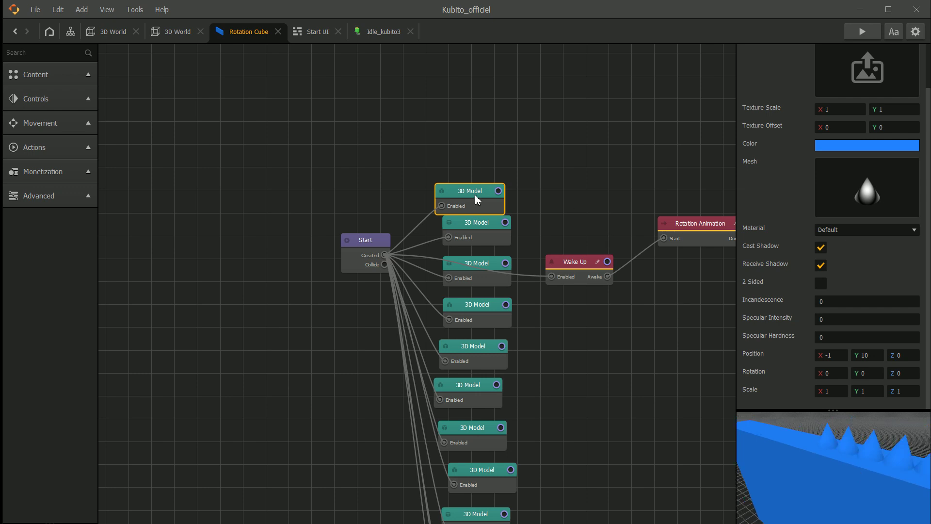
Duplicate the X -1 cone's 3D Model node, place the copy at the top of the column, and set its X position to -2.
{"action": "key", "text": "ctrl+d"}
{"action": "left_click_drag", "start_coordinate": [475, 195], "coordinate": [477, 140]}
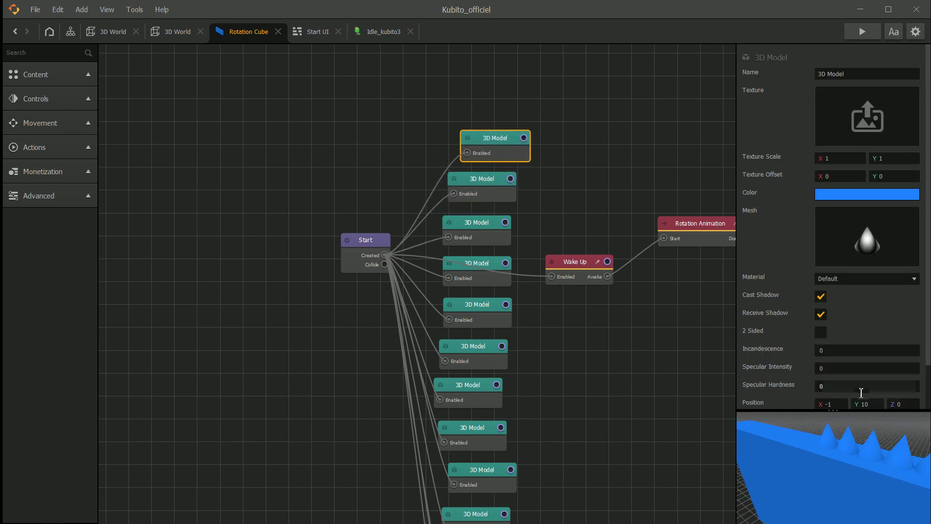
{"action": "scroll", "coordinate": [861, 391], "scroll_direction": "down", "scroll_amount": 1}
{"action": "left_click", "coordinate": [841, 357]}
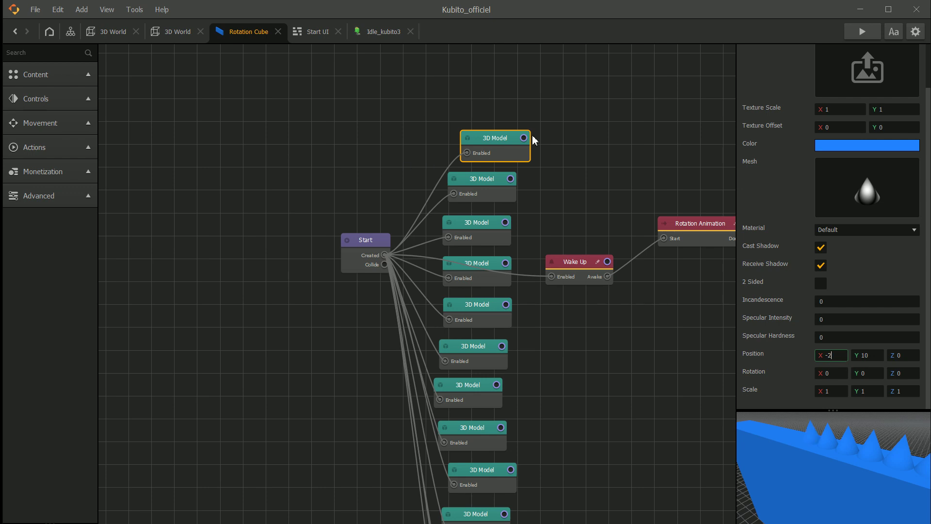
Duplicate the X -2 cone, place its node at the top of the column, and set its X position to -3.
{"action": "scroll", "coordinate": [502, 196], "scroll_direction": "down", "scroll_amount": 2}
{"action": "key", "text": "ctrl+d"}
{"action": "left_click_drag", "start_coordinate": [532, 177], "coordinate": [474, 146]}
{"action": "scroll", "coordinate": [835, 350], "scroll_direction": "down", "scroll_amount": 1}
{"action": "left_click", "coordinate": [839, 358]}
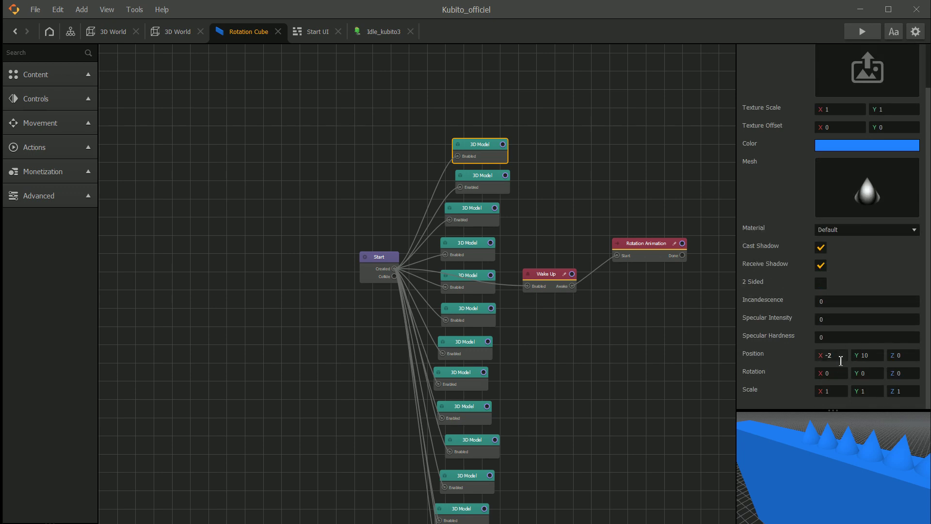
{"action": "key", "text": "BackSpace"}
{"action": "type", "text": "3"}
Duplicate the X -3 cone, place its node above the others in the column, and set its X position to -4.
{"action": "left_click_drag", "start_coordinate": [516, 157], "coordinate": [455, 156]}
{"action": "key", "text": "ctrl+d"}
{"action": "scroll", "coordinate": [882, 369], "scroll_direction": "down", "scroll_amount": 1}
{"action": "left_click", "coordinate": [846, 357]}
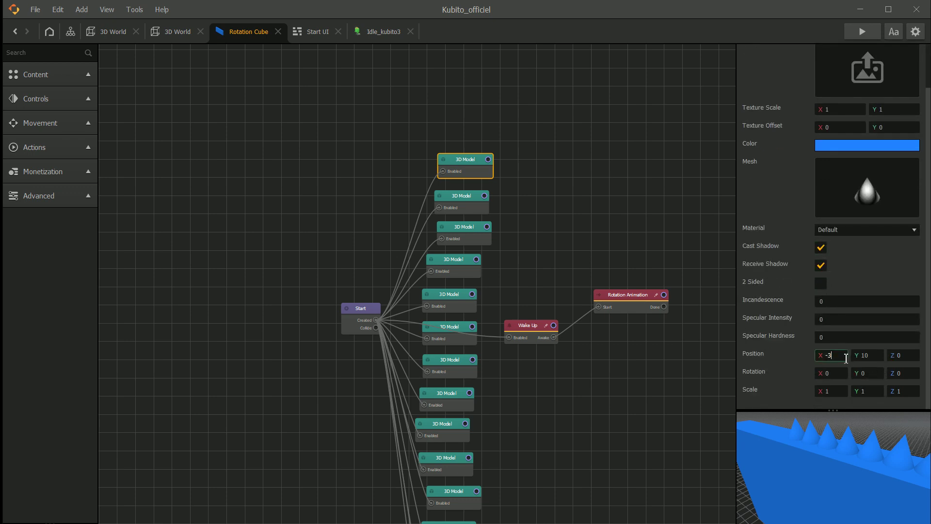
{"action": "type", "text": "-4"}
Duplicate the X -4 cone, place its node at the column's top, set its X position to -5, and turn the 3D preview toward the wall's end.
{"action": "key", "text": "ctrl+d"}
{"action": "left_click_drag", "start_coordinate": [522, 161], "coordinate": [419, 124]}
{"action": "scroll", "coordinate": [880, 317], "scroll_direction": "down", "scroll_amount": 1}
{"action": "left_click", "coordinate": [847, 360]}
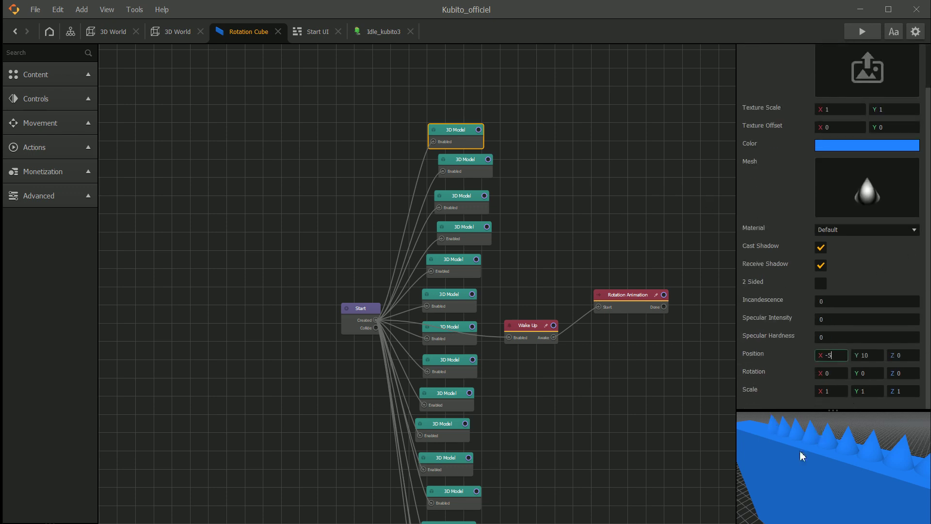
{"action": "left_click_drag", "start_coordinate": [800, 453], "coordinate": [843, 458]}
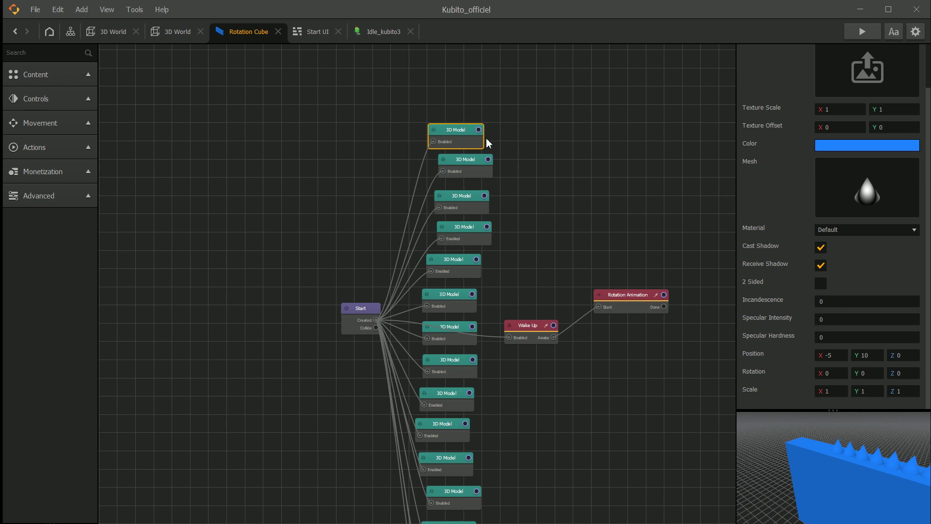
Duplicate the X -5 cone, place its node on top of the column, and set its X position to -6.
{"action": "left_click_drag", "start_coordinate": [455, 132], "coordinate": [461, 101]}
{"action": "key", "text": "ctrl+d"}
{"action": "left_click", "coordinate": [841, 409]}
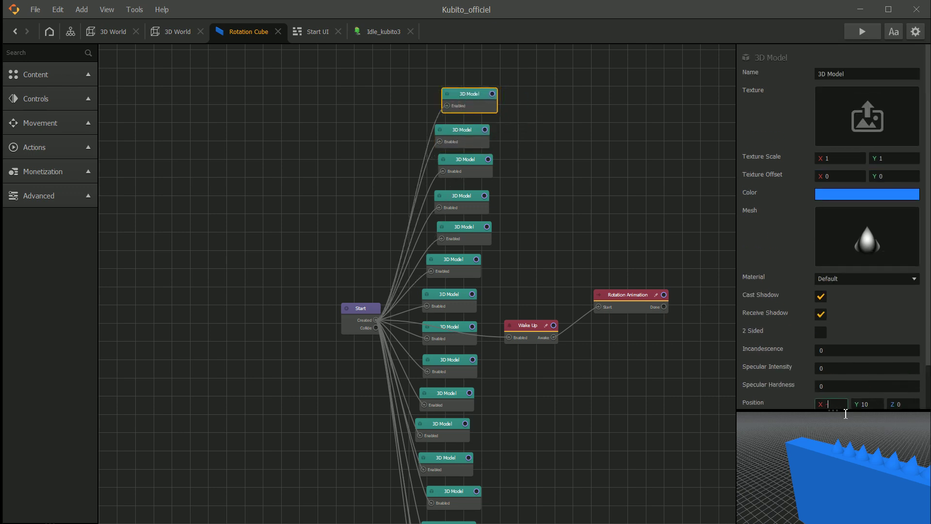
Duplicate the X -6 cone, place its node at the top of the column, and set its X position to -7.
{"action": "left_click_drag", "start_coordinate": [512, 153], "coordinate": [538, 312]}
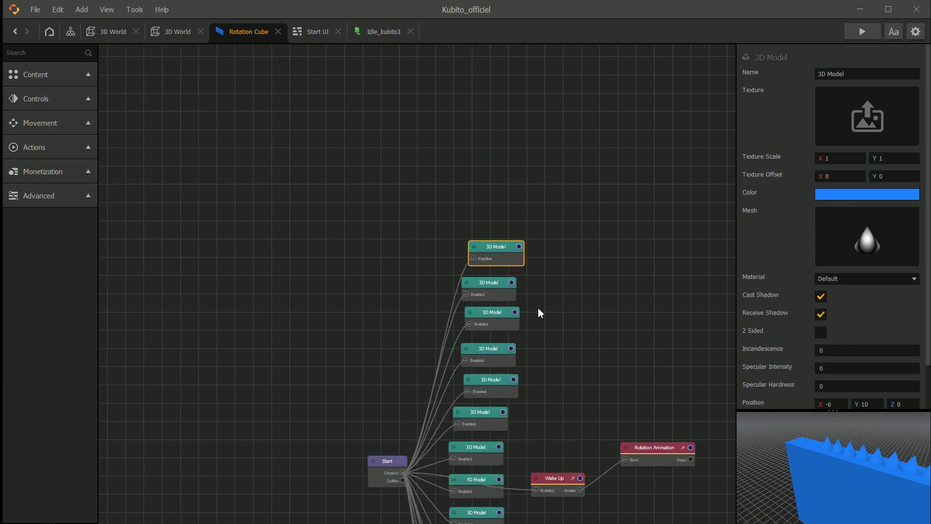
{"action": "key", "text": "ctrl+d"}
{"action": "left_click_drag", "start_coordinate": [506, 235], "coordinate": [501, 220]}
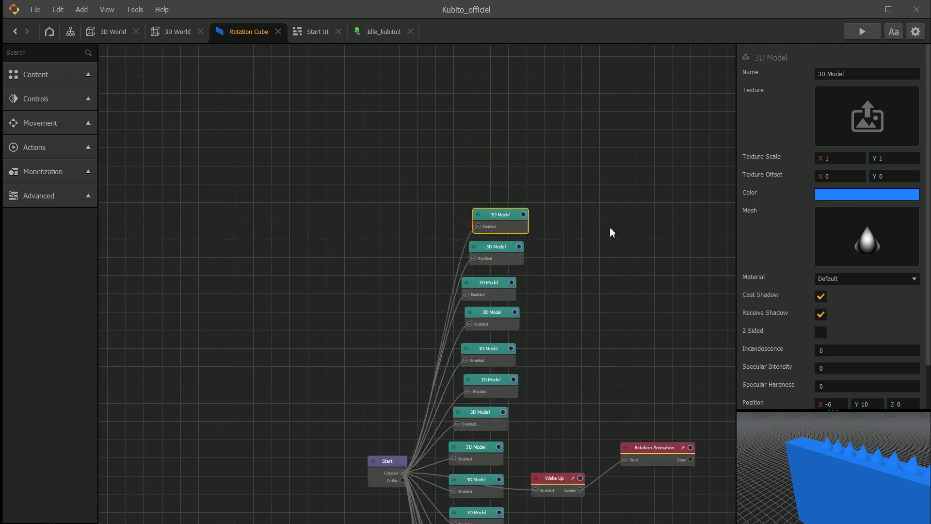
{"action": "scroll", "coordinate": [843, 288], "scroll_direction": "down", "scroll_amount": 1}
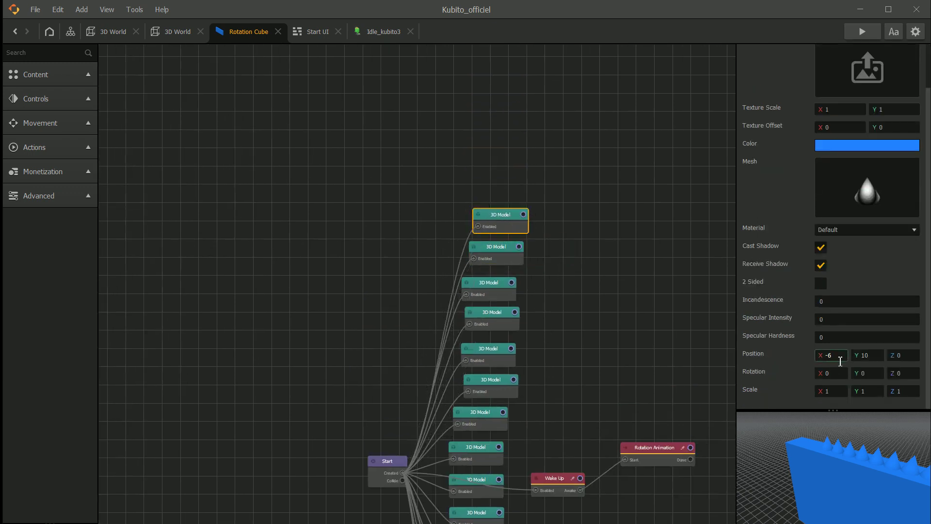
Duplicate the X -7 cone, place its node at the column's top, set its X position to -8, and check it in the 3D preview.
{"action": "key", "text": "ctrl+d"}
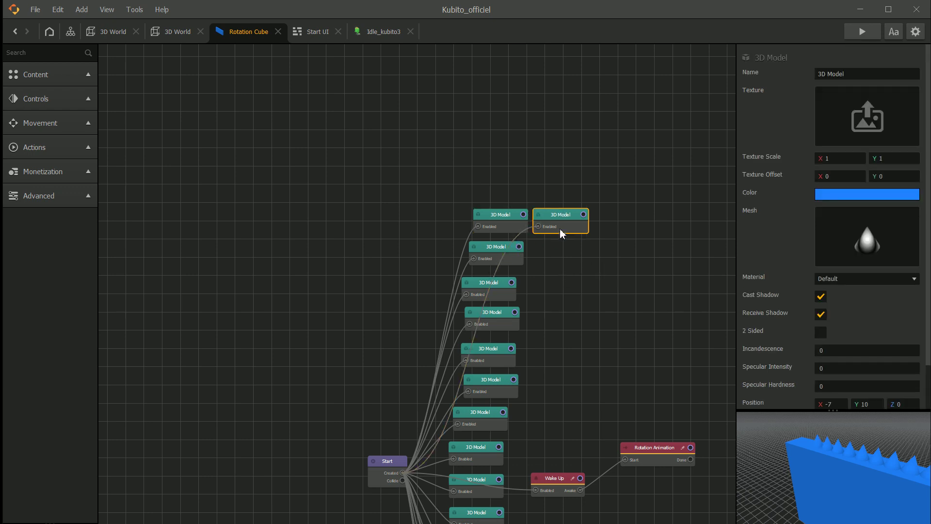
{"action": "left_click_drag", "start_coordinate": [561, 233], "coordinate": [497, 202]}
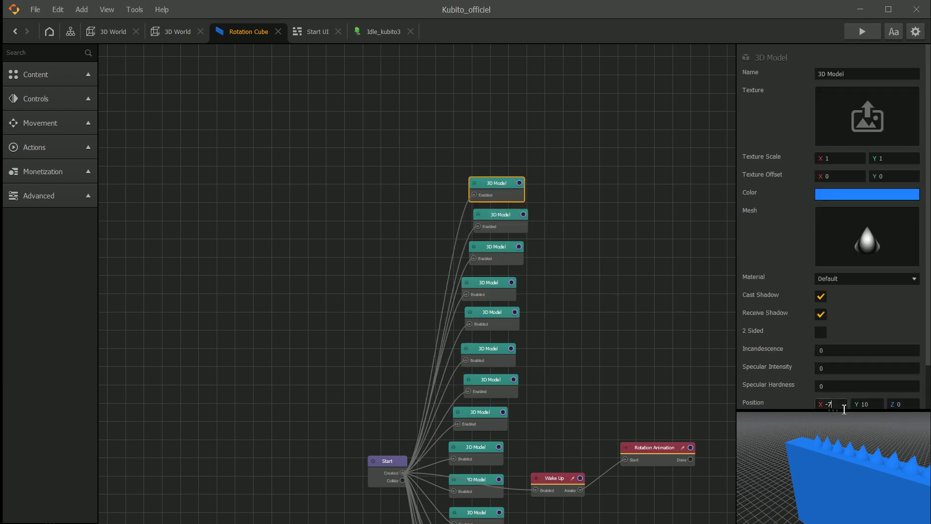
{"action": "scroll", "coordinate": [810, 438], "scroll_direction": "down", "scroll_amount": 2}
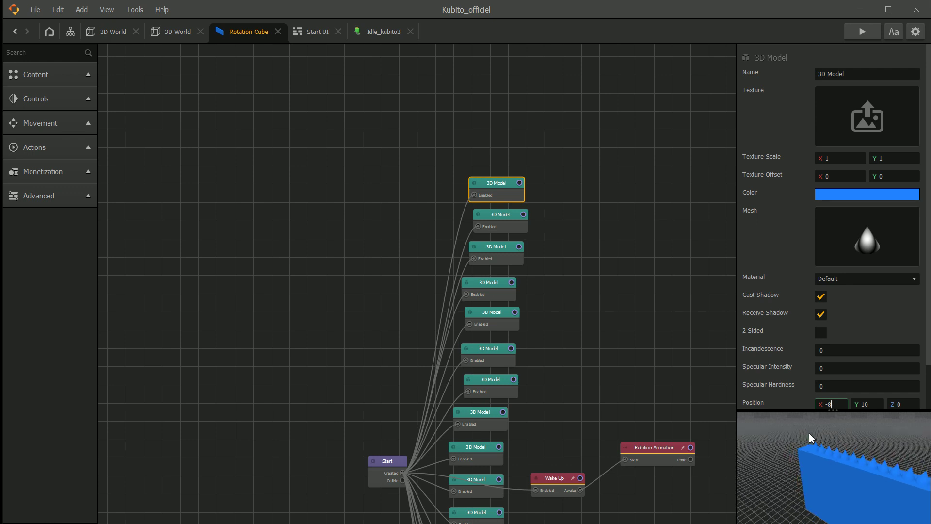
{"action": "scroll", "coordinate": [763, 429], "scroll_direction": "up", "scroll_amount": 5}
{"action": "left_click_drag", "start_coordinate": [794, 443], "coordinate": [800, 455]}
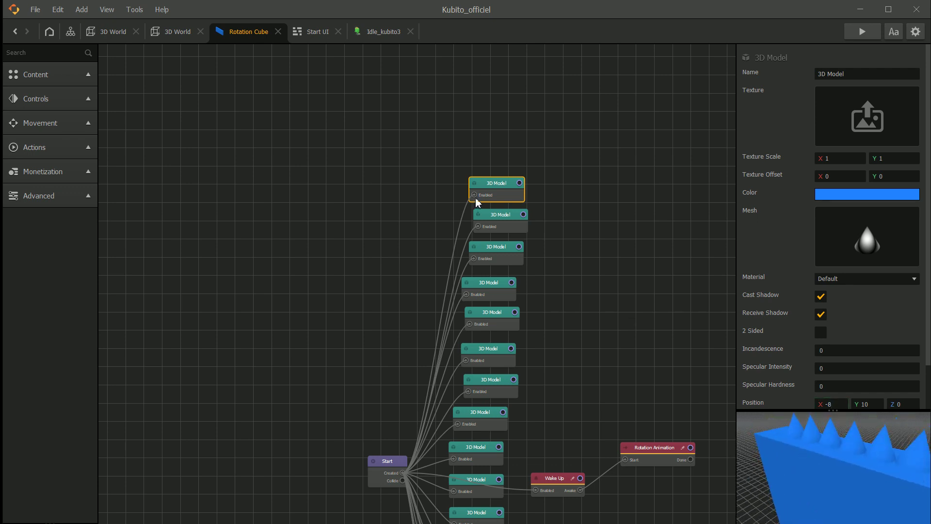
Duplicate the X -8 cone, place its node at the top of the column, and set its X position to -9.
{"action": "left_click_drag", "start_coordinate": [501, 189], "coordinate": [502, 181]}
{"action": "key", "text": "ctrl+d"}
{"action": "left_click_drag", "start_coordinate": [559, 177], "coordinate": [498, 135]}
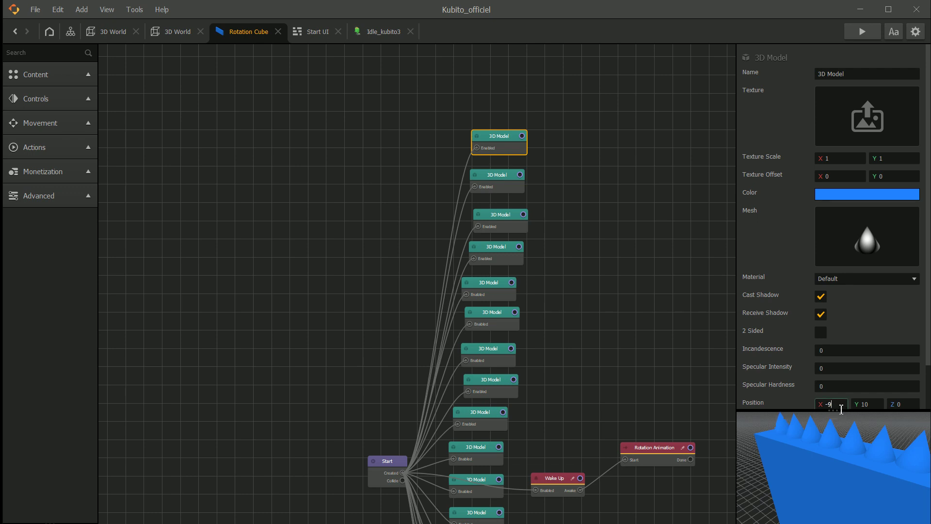
Enlarge the 3D preview and examine the whole cone row along the wall's top edge from several angles.
{"action": "scroll", "coordinate": [798, 434], "scroll_direction": "down", "scroll_amount": 2}
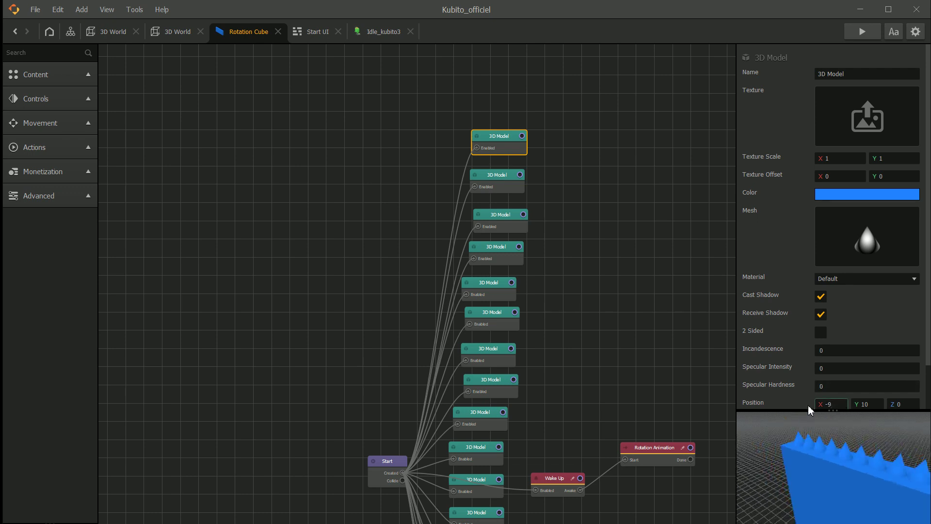
{"action": "left_click_drag", "start_coordinate": [816, 412], "coordinate": [819, 275]}
{"action": "scroll", "coordinate": [818, 373], "scroll_direction": "down", "scroll_amount": 3}
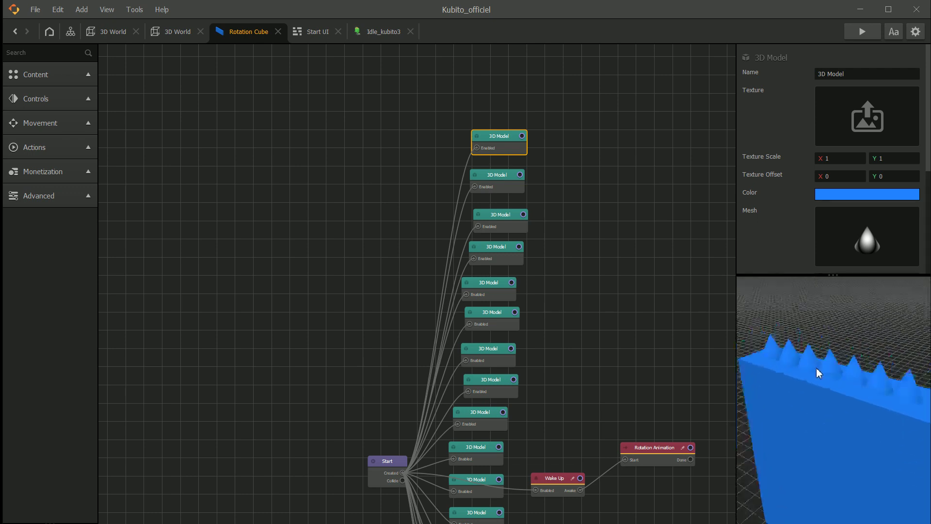
{"action": "middle_click_drag", "start_coordinate": [827, 383], "coordinate": [795, 364]}
{"action": "scroll", "coordinate": [868, 394], "scroll_direction": "down", "scroll_amount": 2}
{"action": "scroll", "coordinate": [855, 391], "scroll_direction": "up", "scroll_amount": 2}
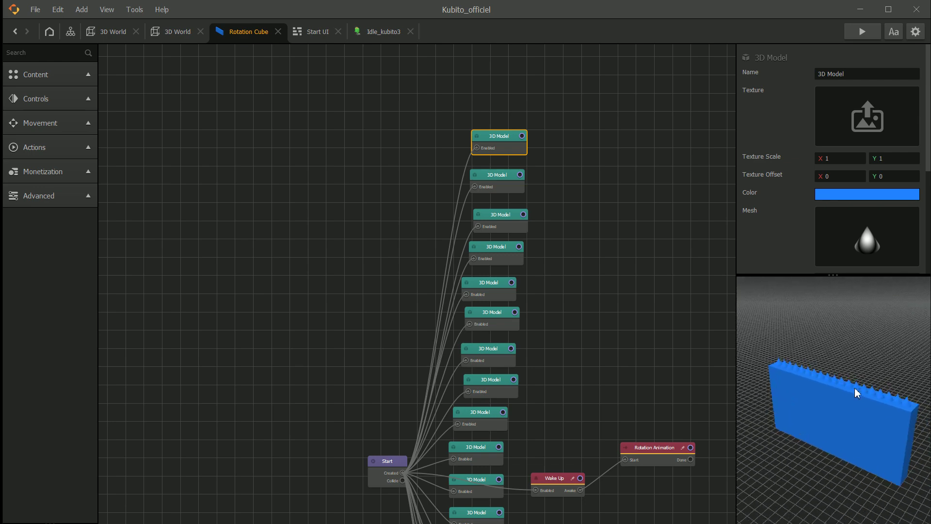
{"action": "middle_click_drag", "start_coordinate": [854, 391], "coordinate": [868, 403]}
{"action": "left_click_drag", "start_coordinate": [868, 403], "coordinate": [852, 427]}
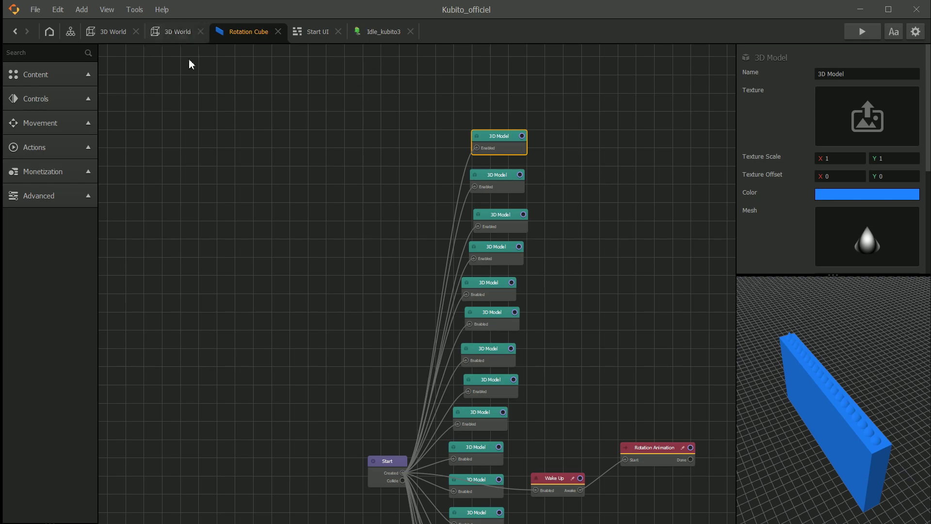
Go to the 3D World scene containing the Rotation Cube and lower the wall to about Y 0.247.
{"action": "left_click", "coordinate": [186, 37]}
{"action": "scroll", "coordinate": [437, 201], "scroll_direction": "down", "scroll_amount": 4}
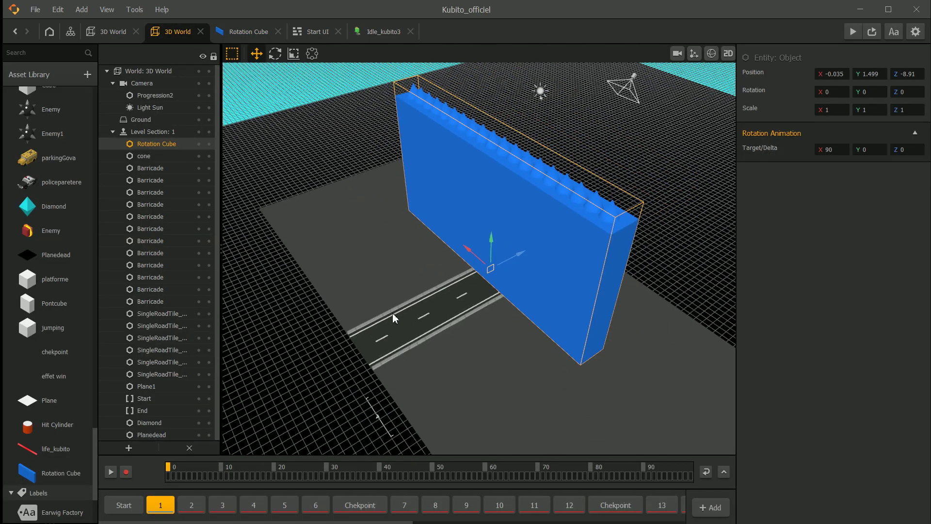
{"action": "middle_click_drag", "start_coordinate": [399, 318], "coordinate": [468, 299]}
{"action": "middle_click_drag", "start_coordinate": [544, 230], "coordinate": [501, 213]}
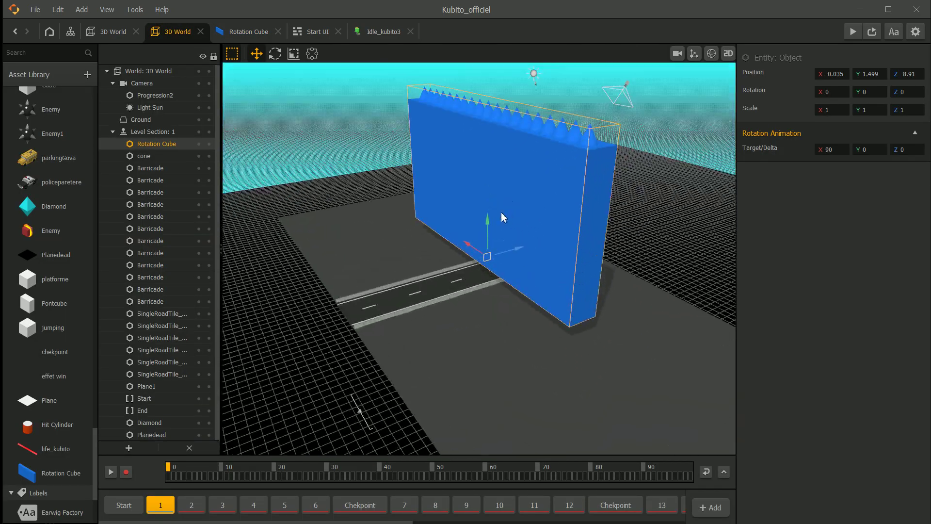
{"action": "scroll", "coordinate": [501, 214], "scroll_direction": "up", "scroll_amount": 3}
{"action": "left_click_drag", "start_coordinate": [495, 228], "coordinate": [493, 251]}
{"action": "scroll", "coordinate": [499, 259], "scroll_direction": "down", "scroll_amount": 4}
{"action": "mouse_move", "coordinate": [502, 263]}
{"action": "middle_mouse_down"}
{"action": "mouse_move", "coordinate": [478, 261]}
{"action": "mouse_move", "coordinate": [495, 265]}
{"action": "middle_mouse_up"}
Scale the Rotation Cube down uniformly to about 0.166 so that it spans the width of the road.
{"action": "right_click_drag", "start_coordinate": [481, 261], "coordinate": [374, 101]}
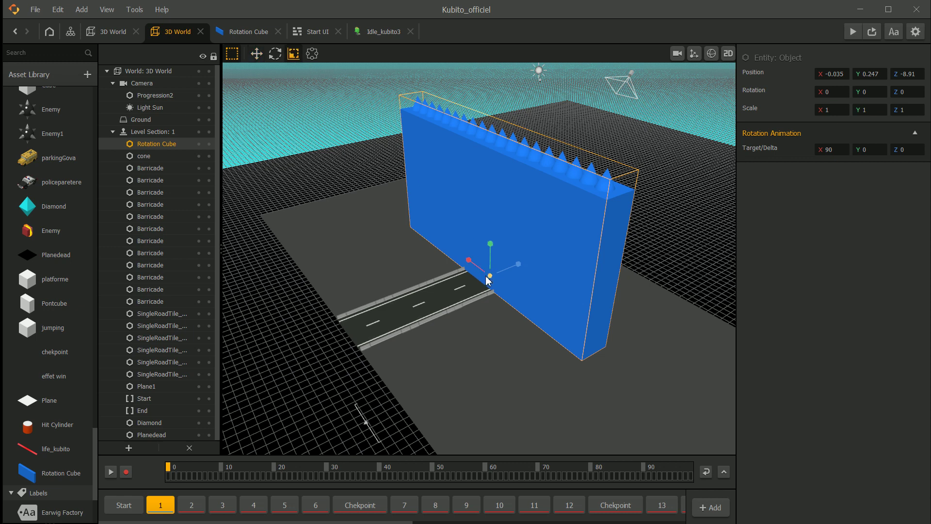
{"action": "left_click_drag", "start_coordinate": [489, 280], "coordinate": [421, 306]}
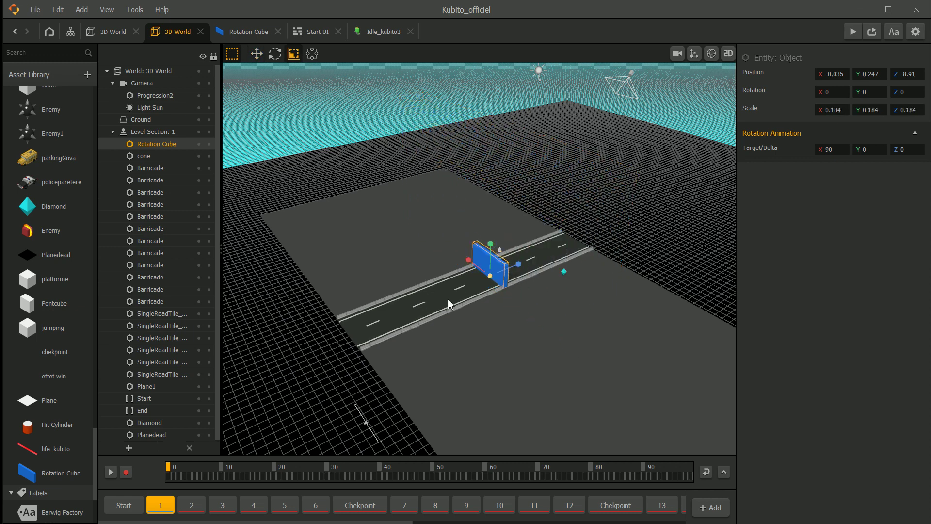
{"action": "scroll", "coordinate": [480, 278], "scroll_direction": "up", "scroll_amount": 5}
{"action": "middle_click_drag", "start_coordinate": [470, 255], "coordinate": [504, 263]}
{"action": "scroll", "coordinate": [470, 241], "scroll_direction": "up", "scroll_amount": 2}
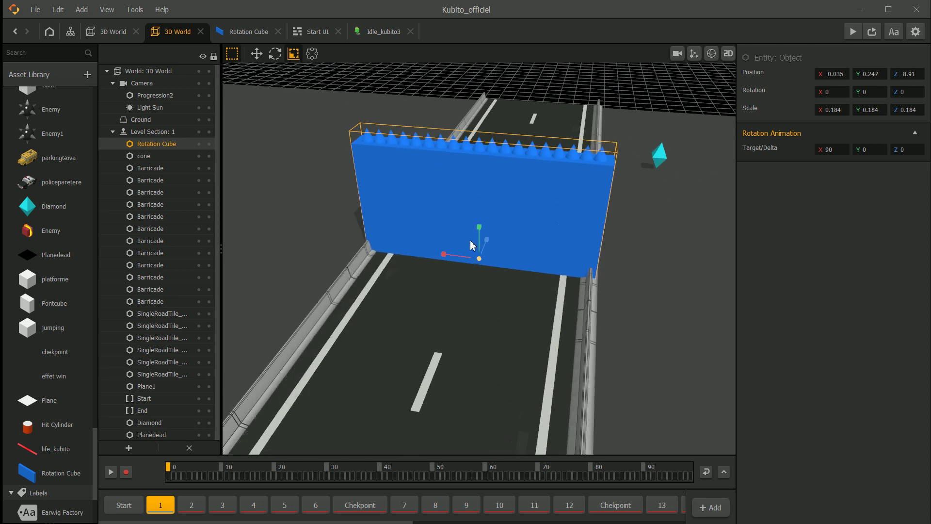
{"action": "left_click_drag", "start_coordinate": [481, 264], "coordinate": [470, 262]}
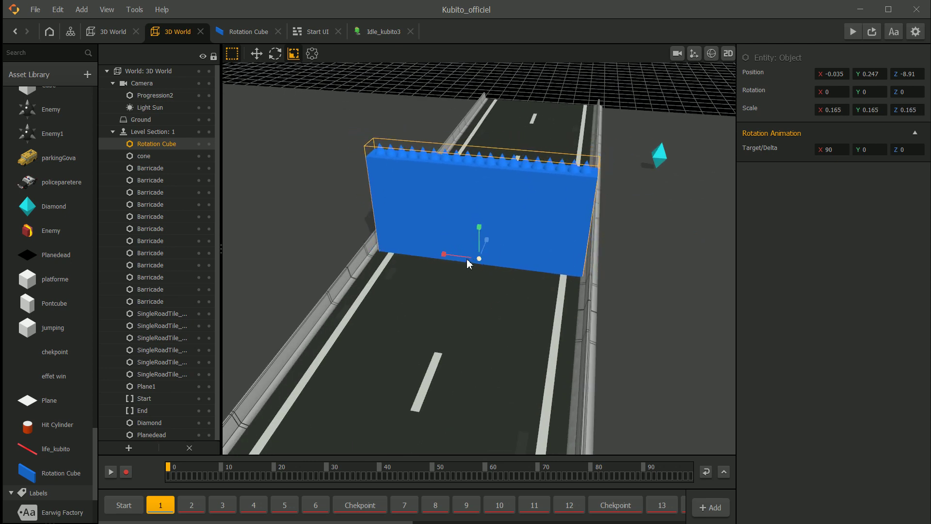
Adjust the Rotation Cube's height with the Move tool to about Y 0.206 so that its base rests on the road.
{"action": "right_click_drag", "start_coordinate": [470, 262], "coordinate": [414, 233]}
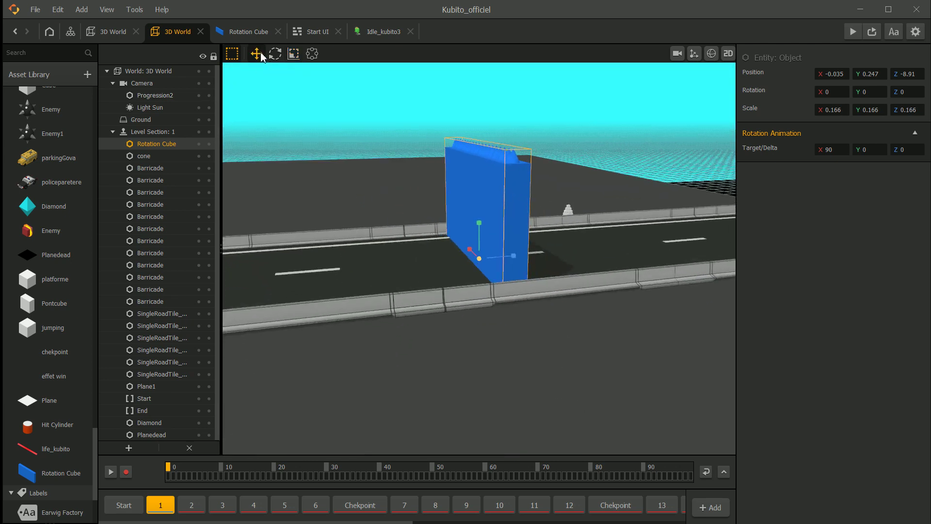
{"action": "mouse_move", "coordinate": [482, 229]}
{"action": "left_mouse_down"}
{"action": "mouse_move", "coordinate": [483, 204]}
{"action": "mouse_move", "coordinate": [484, 223]}
{"action": "left_mouse_up"}
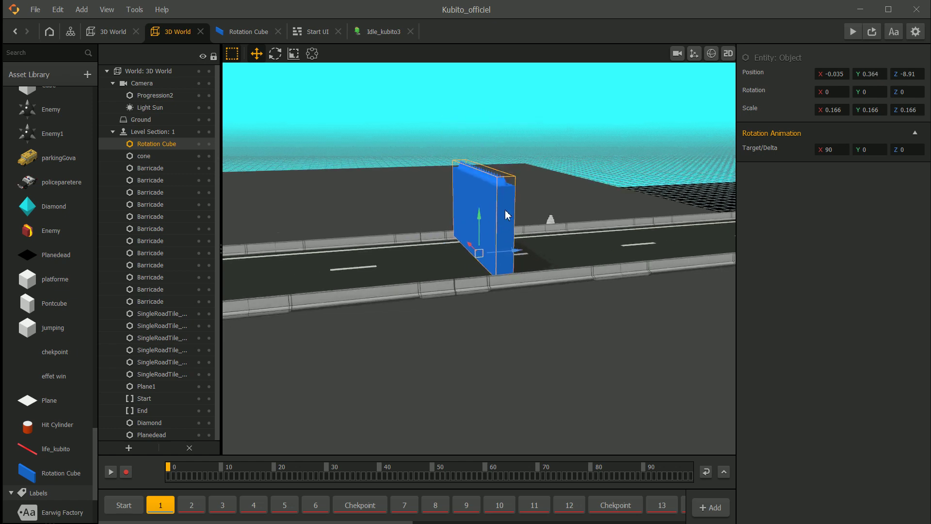
{"action": "left_click", "coordinate": [637, 150]}
{"action": "right_click_drag", "start_coordinate": [577, 178], "coordinate": [504, 216]}
{"action": "left_click", "coordinate": [505, 216]}
{"action": "left_click_drag", "start_coordinate": [482, 221], "coordinate": [482, 228]}
Center the Rotation Cube across the road by setting its X position to 0, checking its alignment in the 2D view.
{"action": "left_click", "coordinate": [728, 54]}
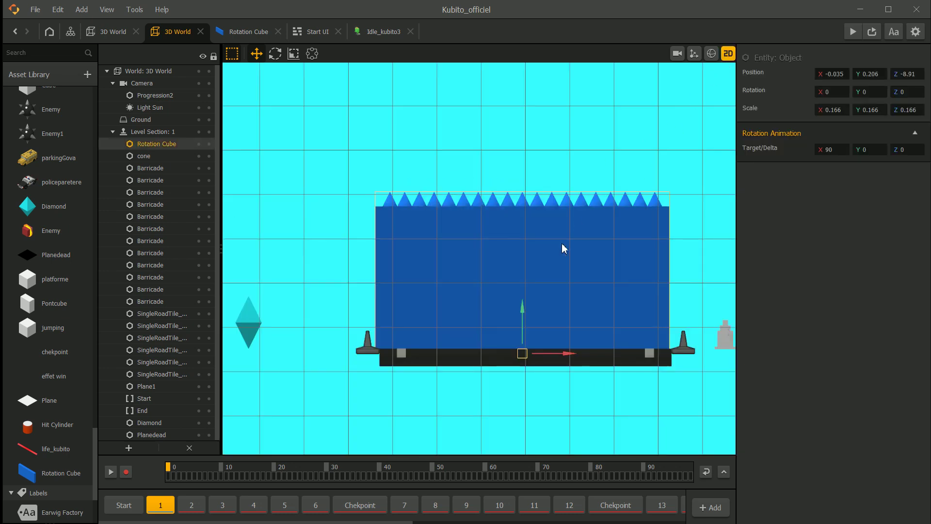
{"action": "scroll", "coordinate": [574, 334], "scroll_direction": "up", "scroll_amount": 2}
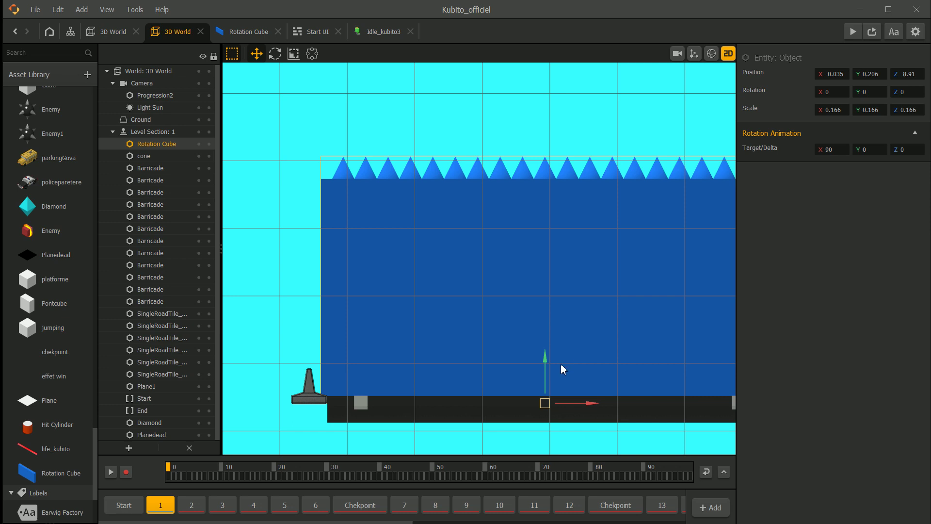
{"action": "scroll", "coordinate": [563, 369], "scroll_direction": "down", "scroll_amount": 2}
{"action": "scroll", "coordinate": [534, 316], "scroll_direction": "up", "scroll_amount": 1}
{"action": "left_click", "coordinate": [518, 352]}
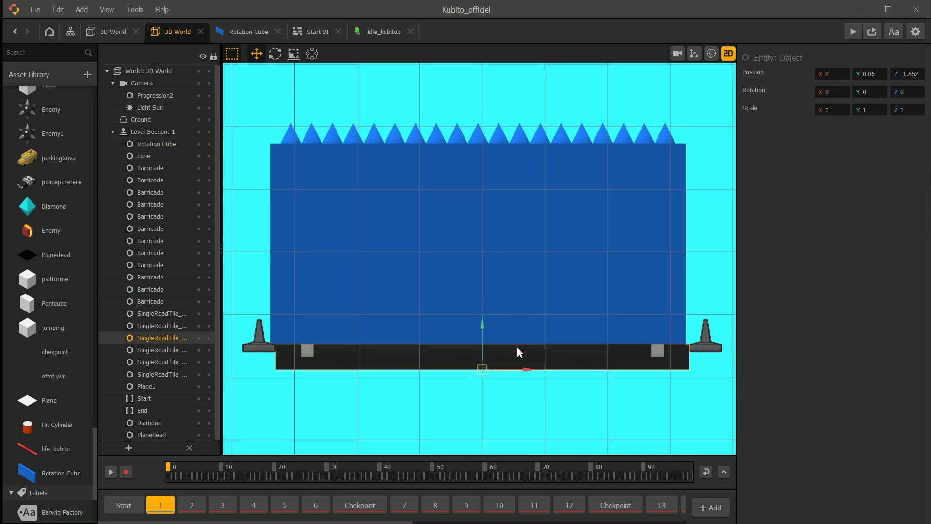
{"action": "left_click", "coordinate": [535, 197]}
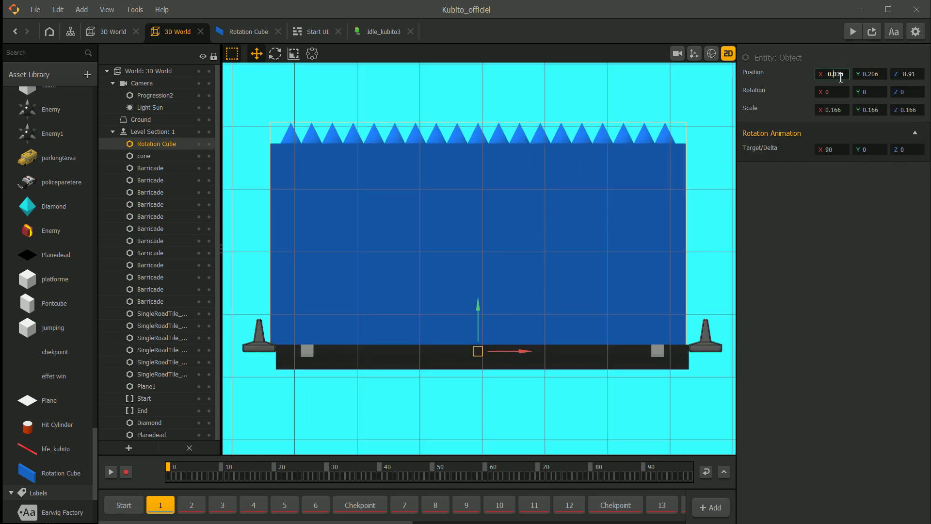
{"action": "type", "text": "0"}
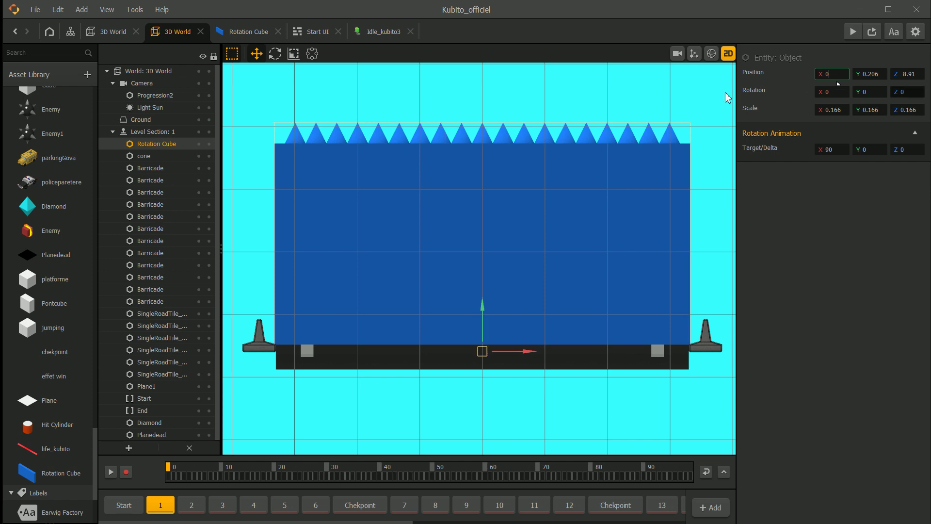
{"action": "left_click", "coordinate": [669, 91]}
{"action": "left_click", "coordinate": [728, 54]}
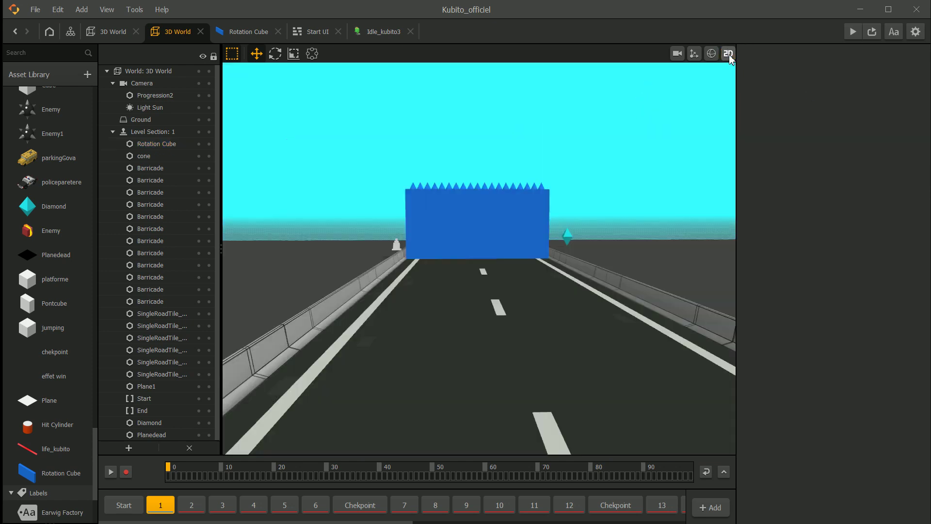
Turn on the collision shape display in the scene and bring up the Rotation Cube asset's properties from the asset library.
{"action": "right_click_drag", "start_coordinate": [567, 260], "coordinate": [509, 240]}
{"action": "left_click", "coordinate": [714, 53]}
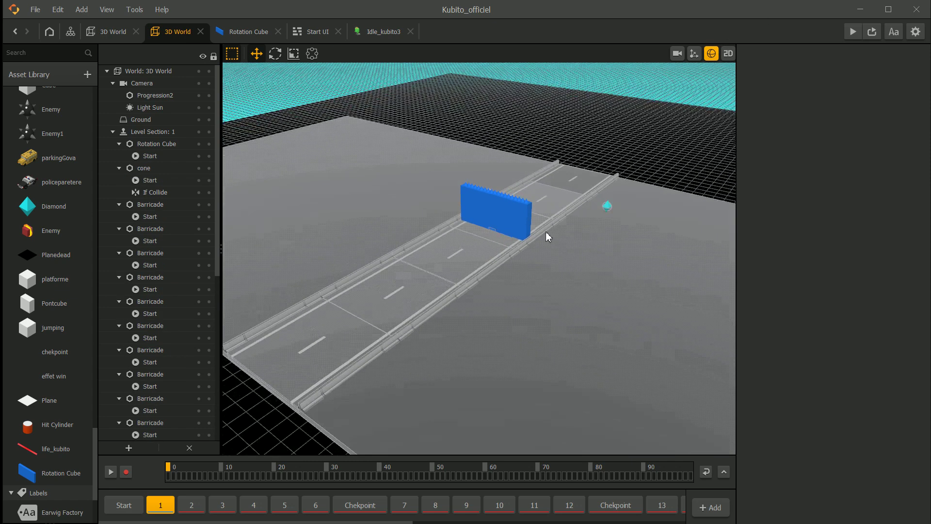
{"action": "scroll", "coordinate": [63, 412], "scroll_direction": "down", "scroll_amount": 3}
{"action": "double_click", "coordinate": [66, 334]}
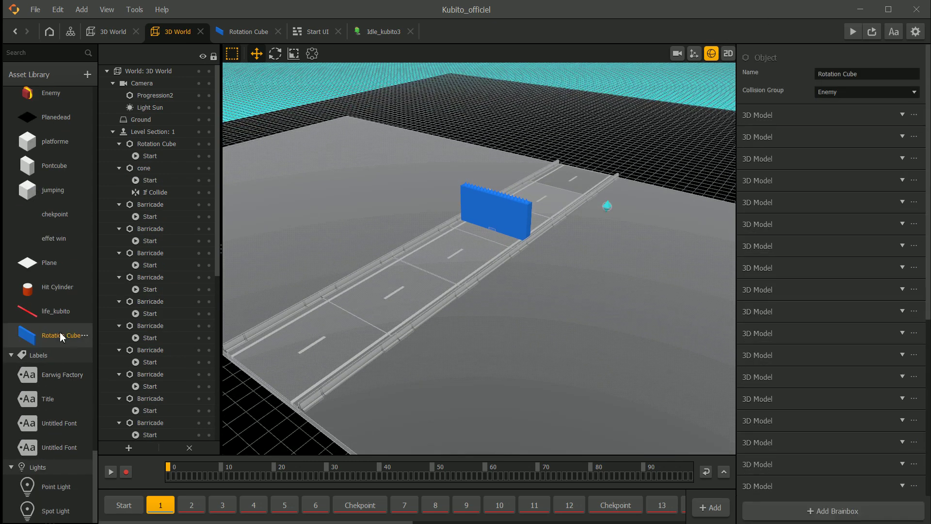
Open the Rotation Cube's brainbox graph and review the physics settings of its Start brainbox.
{"action": "right_click_drag", "start_coordinate": [360, 224], "coordinate": [346, 153]}
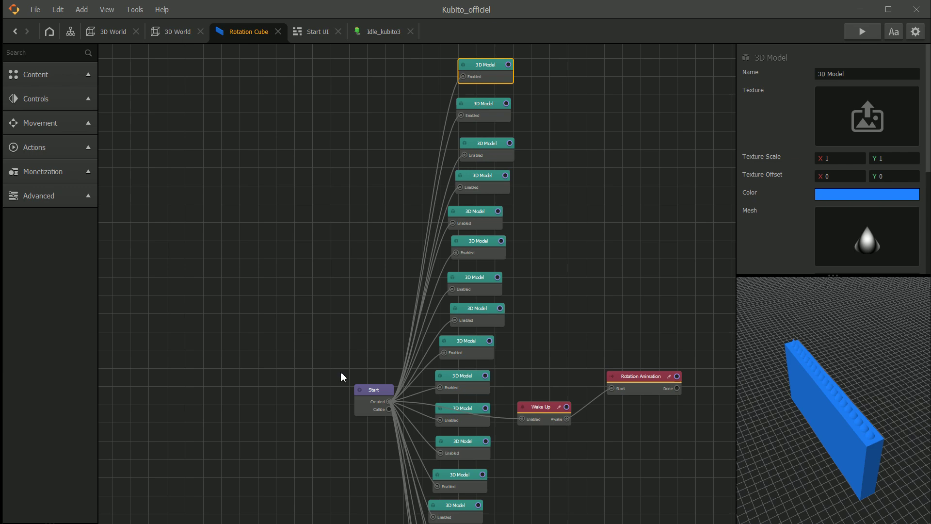
{"action": "left_click", "coordinate": [375, 395]}
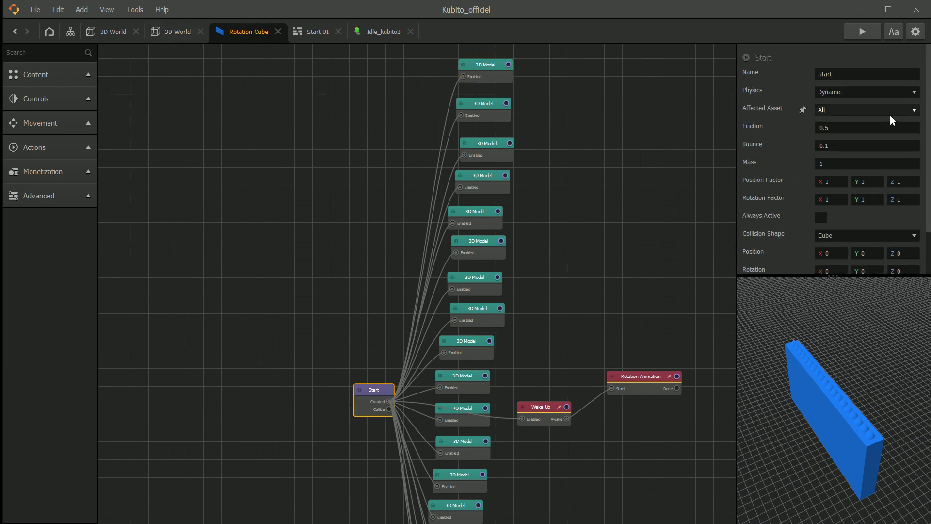
Examine the character in the Start section's 3D World with collision shapes turned off, and return to the Rotation Cube graph.
{"action": "left_click", "coordinate": [113, 32]}
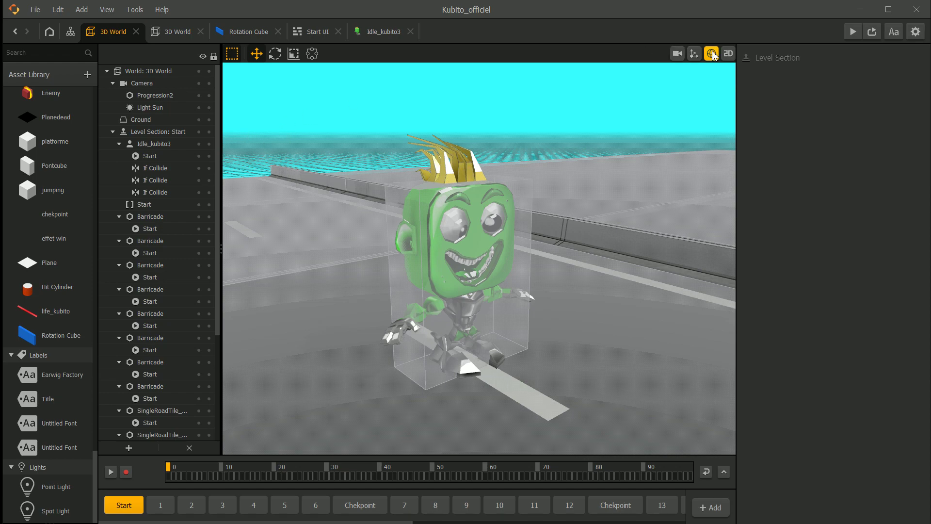
{"action": "left_click", "coordinate": [712, 54]}
{"action": "middle_click_drag", "start_coordinate": [469, 275], "coordinate": [388, 301]}
{"action": "scroll", "coordinate": [475, 247], "scroll_direction": "up", "scroll_amount": 3}
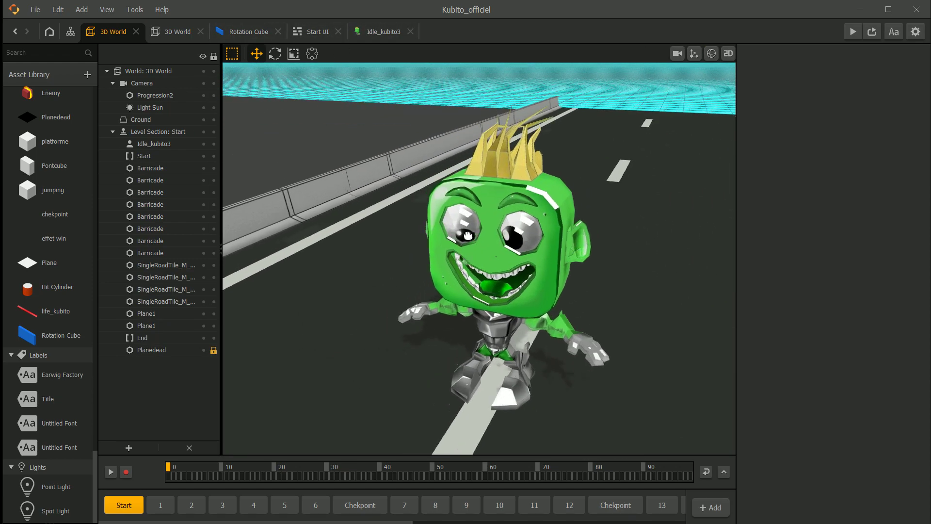
{"action": "middle_click_drag", "start_coordinate": [431, 244], "coordinate": [499, 211]}
{"action": "left_click", "coordinate": [391, 32]}
{"action": "left_click", "coordinate": [315, 34]}
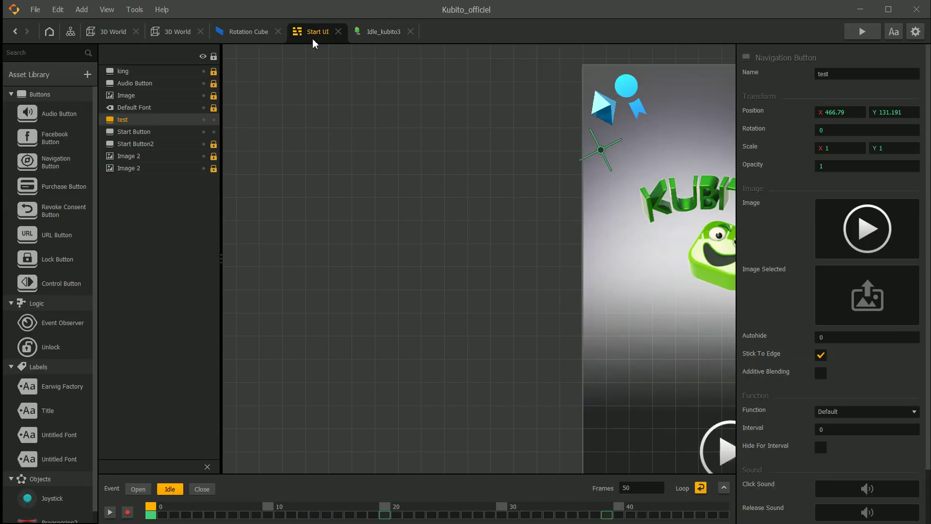
{"action": "left_click", "coordinate": [252, 33]}
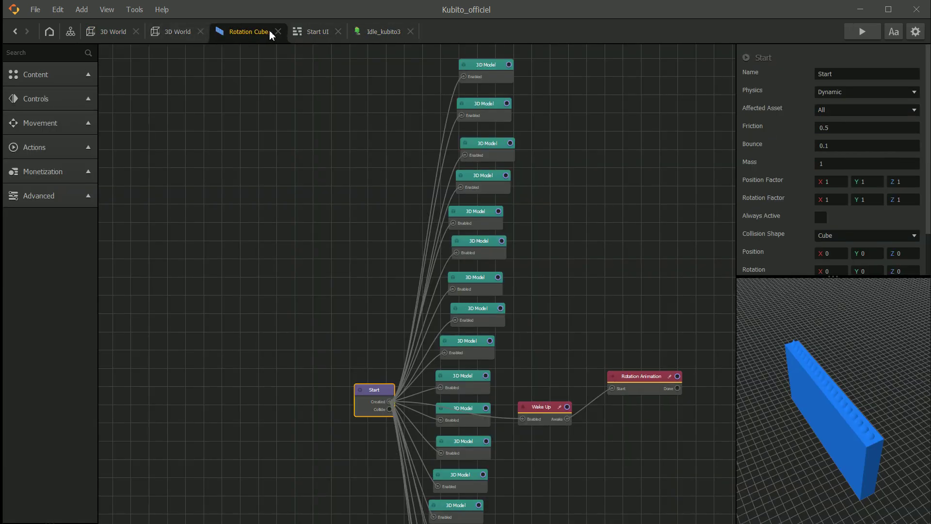
Line up the Wake Up and Rotation Animation brainboxes side by side in the Rotation Cube graph.
{"action": "scroll", "coordinate": [593, 362], "scroll_direction": "up", "scroll_amount": 5}
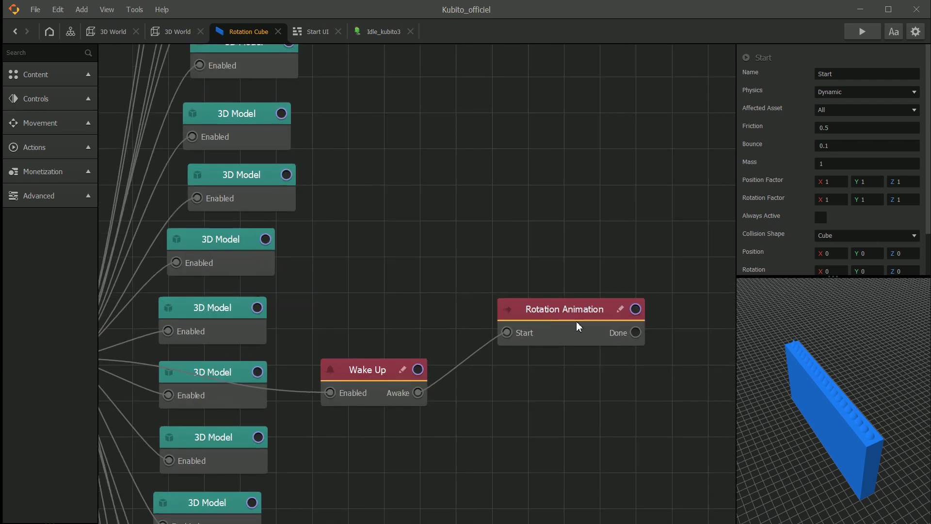
{"action": "left_click_drag", "start_coordinate": [577, 323], "coordinate": [592, 342]}
{"action": "left_click_drag", "start_coordinate": [602, 179], "coordinate": [576, 147]}
{"action": "scroll", "coordinate": [575, 147], "scroll_direction": "down", "scroll_amount": 1}
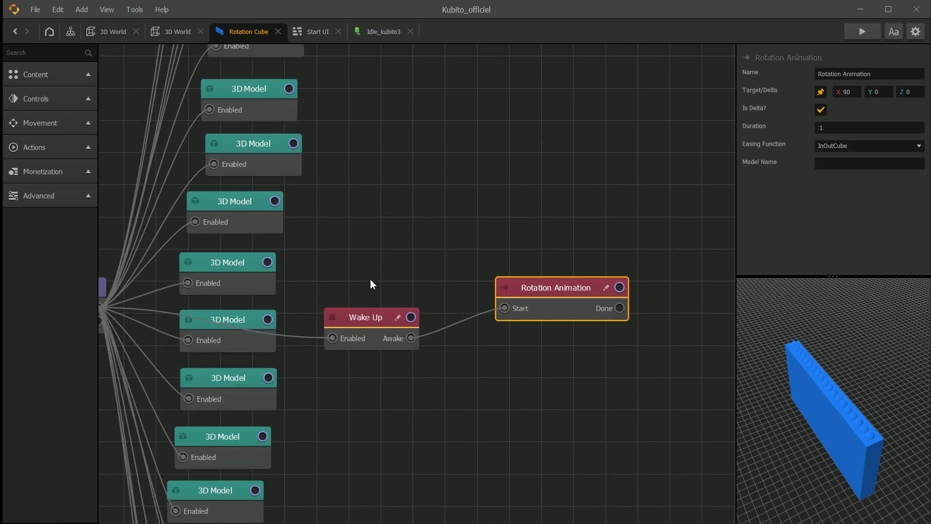
{"action": "left_click_drag", "start_coordinate": [379, 313], "coordinate": [431, 284]}
{"action": "left_click", "coordinate": [530, 291]}
{"action": "left_click_drag", "start_coordinate": [530, 291], "coordinate": [529, 295]}
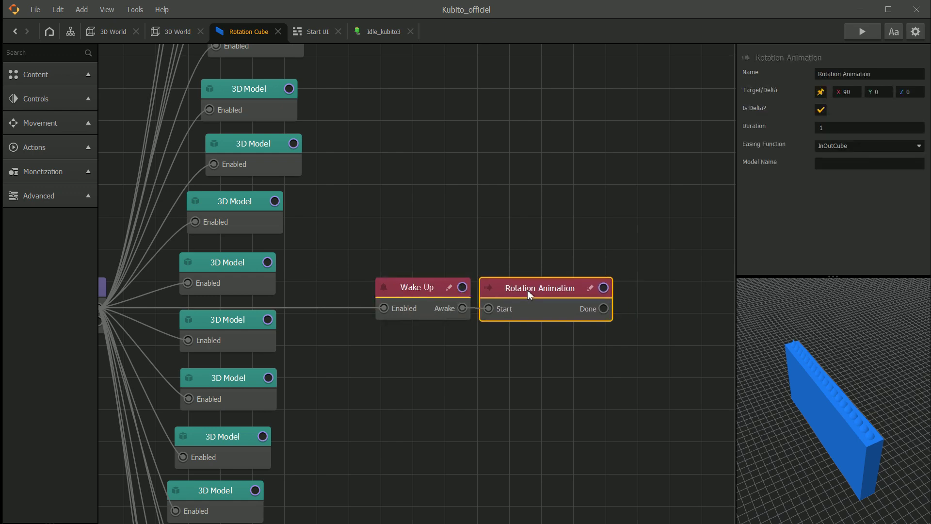
Move the Start brainbox farther away from the column of 3D Model brainboxes.
{"action": "scroll", "coordinate": [439, 291], "scroll_direction": "down", "scroll_amount": 2}
{"action": "left_click_drag", "start_coordinate": [191, 293], "coordinate": [141, 292]}
{"action": "scroll", "coordinate": [431, 260], "scroll_direction": "down", "scroll_amount": 3}
{"action": "scroll", "coordinate": [439, 219], "scroll_direction": "up", "scroll_amount": 2}
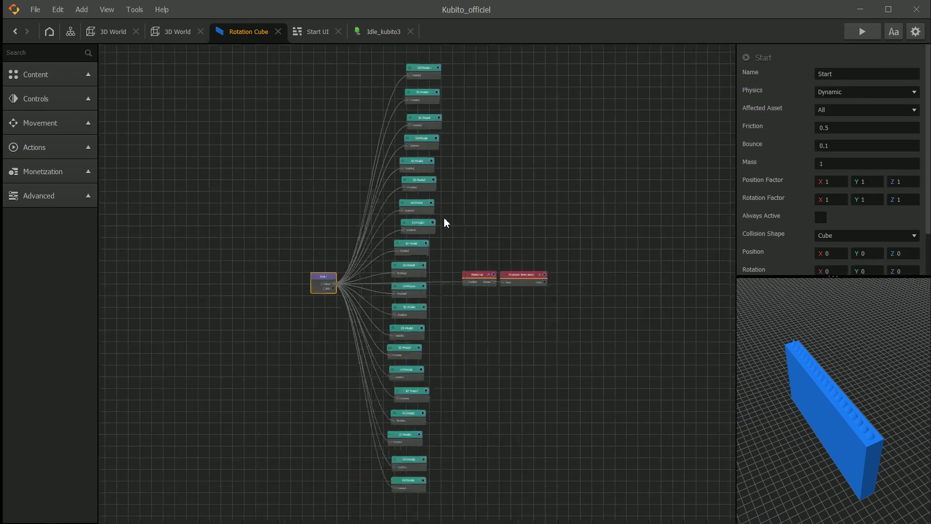
{"action": "scroll", "coordinate": [476, 187], "scroll_direction": "up", "scroll_amount": 2}
Inspect the row of cone spikes on top of the wall in the Rotation Cube's preview.
{"action": "scroll", "coordinate": [865, 432], "scroll_direction": "up", "scroll_amount": 6}
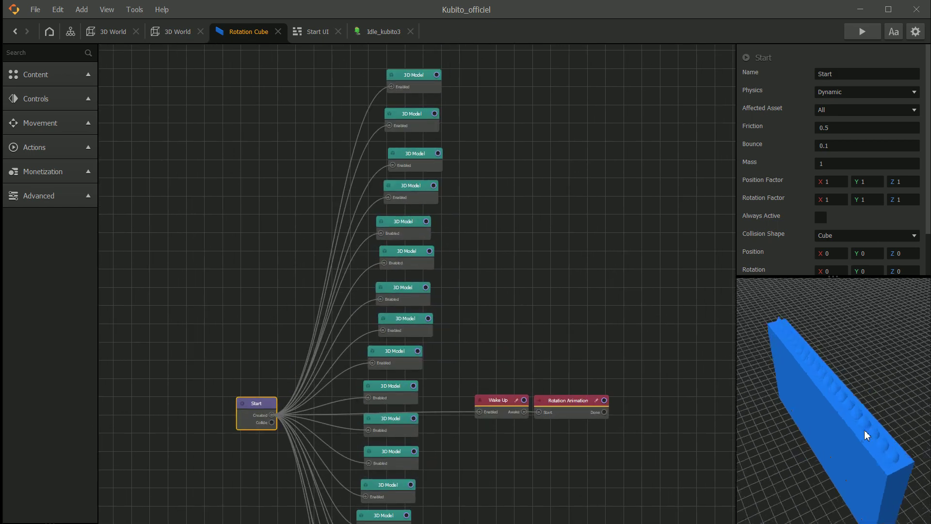
{"action": "scroll", "coordinate": [863, 402], "scroll_direction": "down", "scroll_amount": 6}
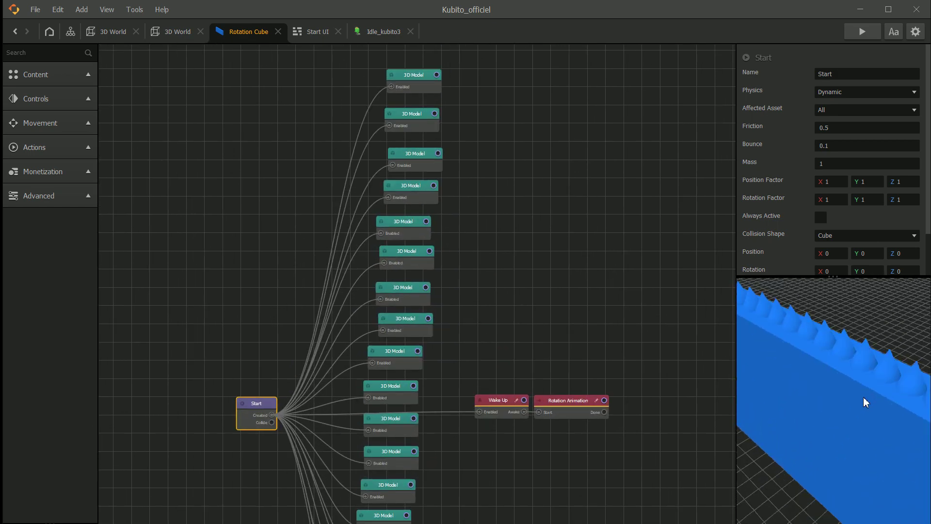
{"action": "left_click_drag", "start_coordinate": [861, 401], "coordinate": [860, 386]}
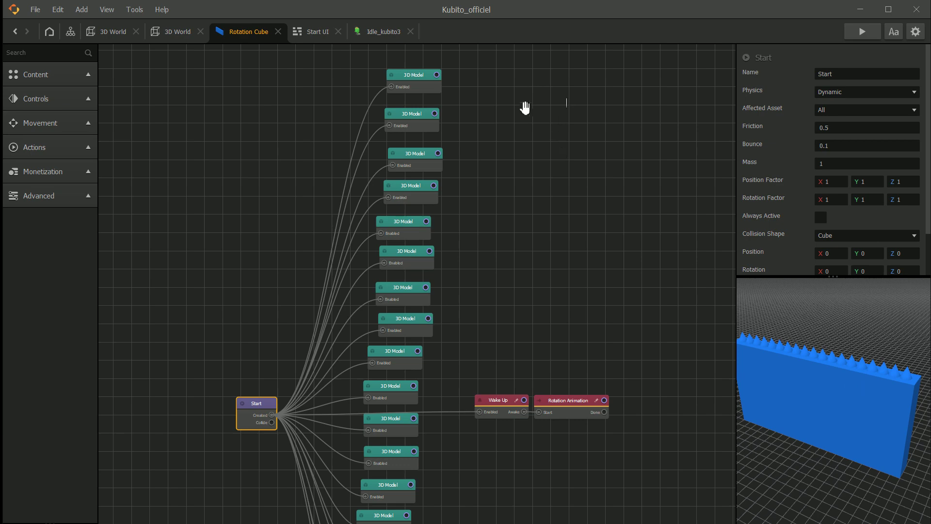
Display the Rotation Cube's collision shape in the level's 2D view and raise it to about Y 5.2.
{"action": "left_click", "coordinate": [168, 37]}
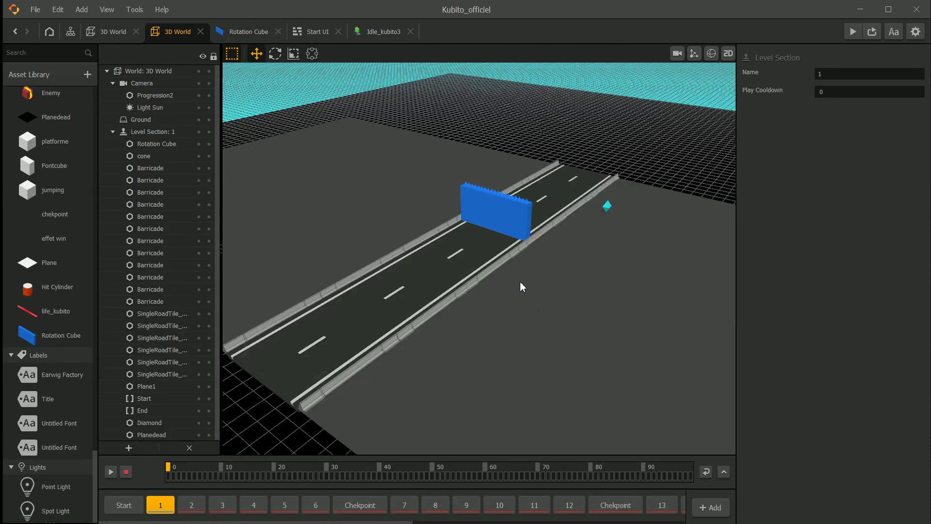
{"action": "scroll", "coordinate": [520, 281], "scroll_direction": "up", "scroll_amount": 3}
{"action": "right_click_drag", "start_coordinate": [532, 187], "coordinate": [482, 246]}
{"action": "scroll", "coordinate": [482, 245], "scroll_direction": "up", "scroll_amount": 2}
{"action": "left_click", "coordinate": [490, 233]}
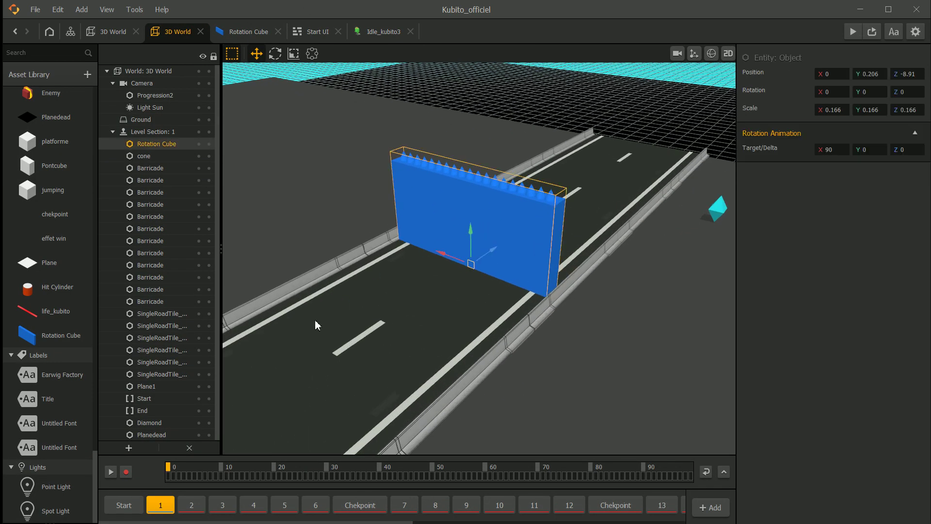
{"action": "left_click", "coordinate": [711, 55]}
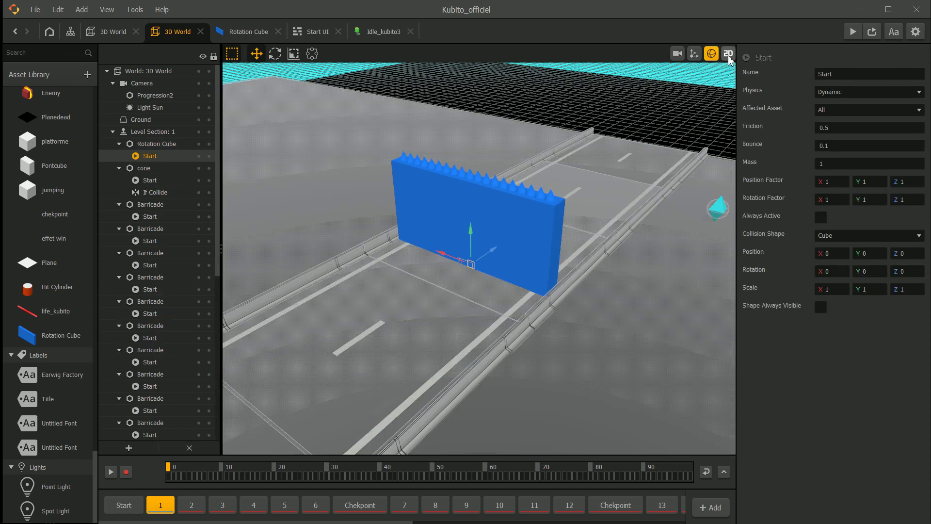
{"action": "left_click", "coordinate": [728, 54]}
{"action": "left_click_drag", "start_coordinate": [483, 315], "coordinate": [496, 198]}
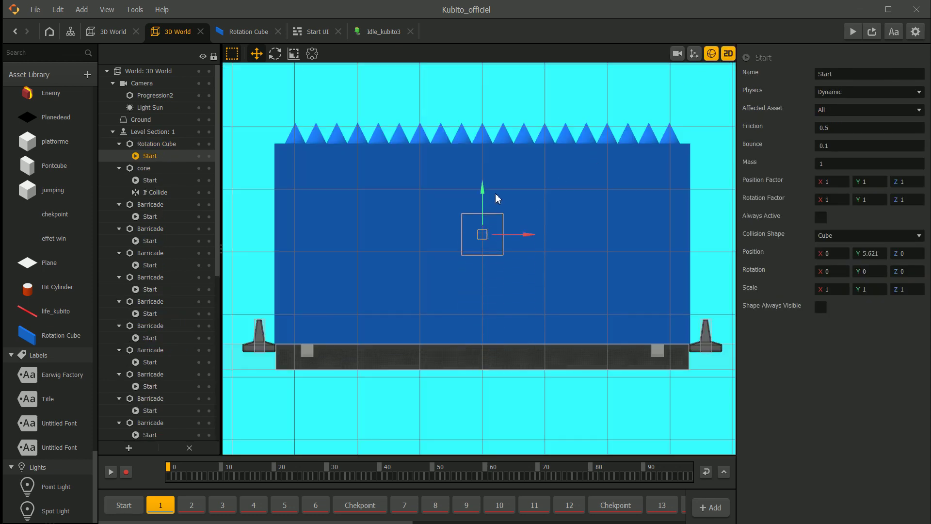
Resize the collision shape to cover the whole wall and its spikes, with a scale of about X 10.026, Y 5.268.
{"action": "left_click", "coordinate": [312, 53]}
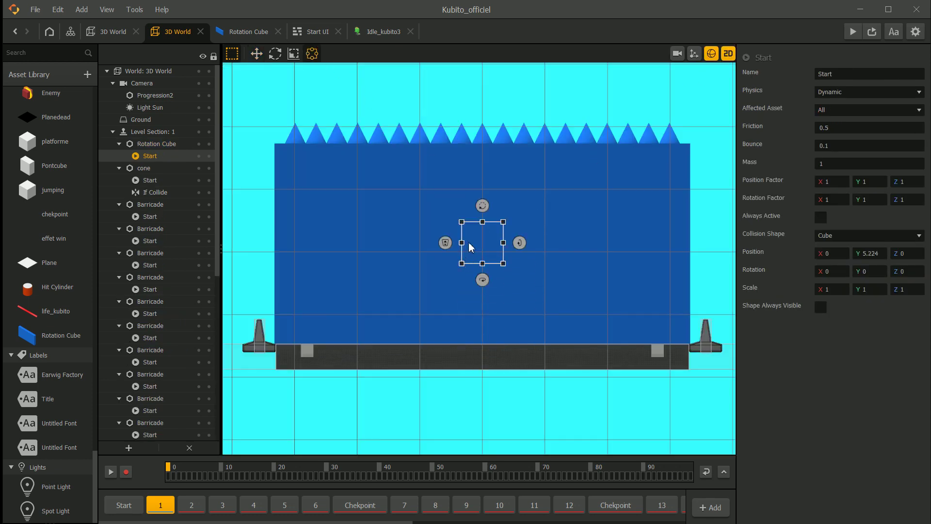
{"action": "left_click_drag", "start_coordinate": [462, 245], "coordinate": [270, 269]}
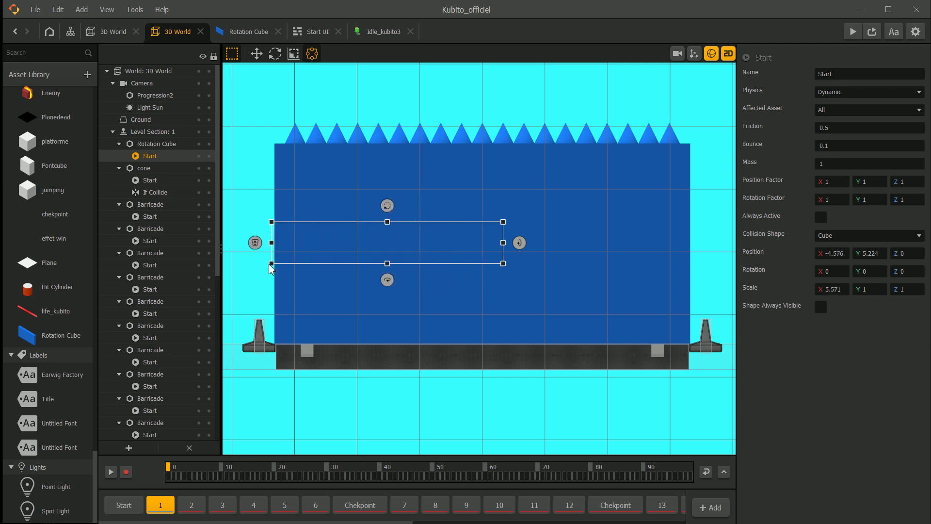
{"action": "left_click_drag", "start_coordinate": [508, 246], "coordinate": [693, 248]}
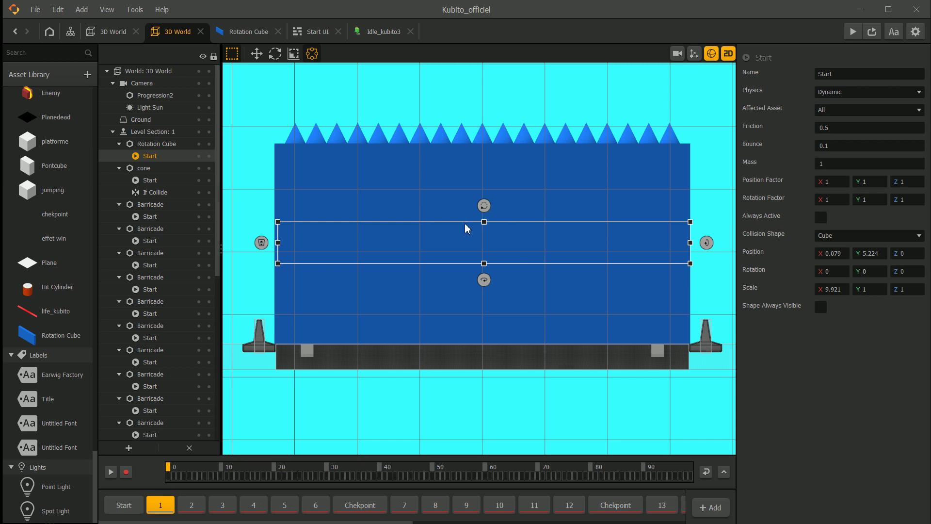
{"action": "left_click_drag", "start_coordinate": [485, 224], "coordinate": [495, 130]}
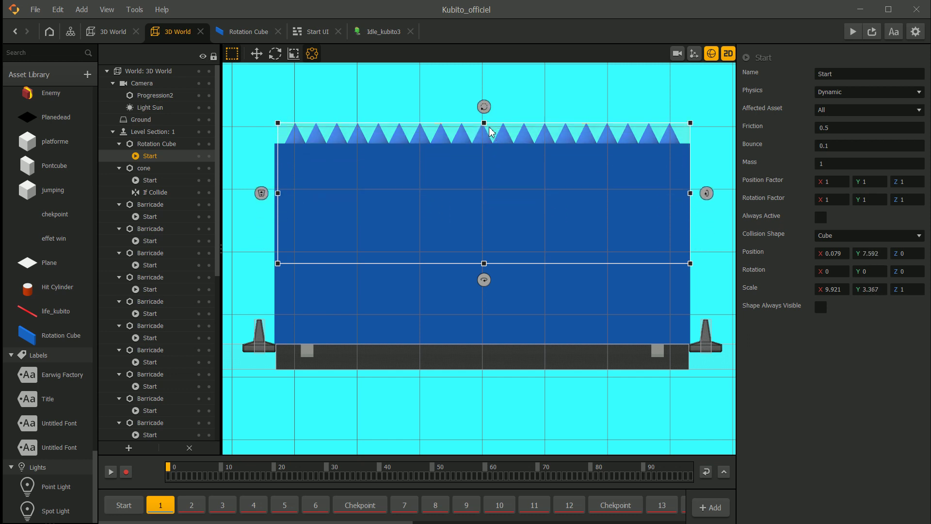
{"action": "left_click_drag", "start_coordinate": [485, 264], "coordinate": [484, 343]}
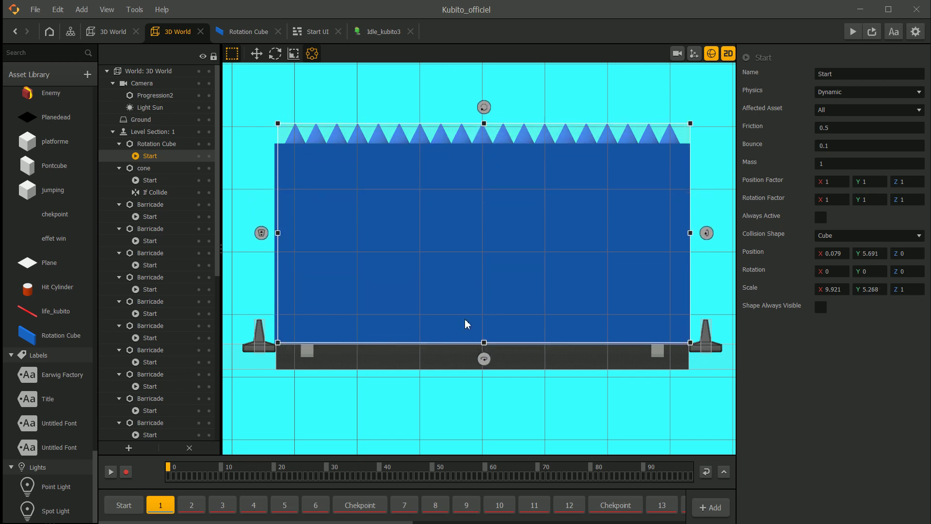
{"action": "left_click_drag", "start_coordinate": [282, 233], "coordinate": [275, 234]}
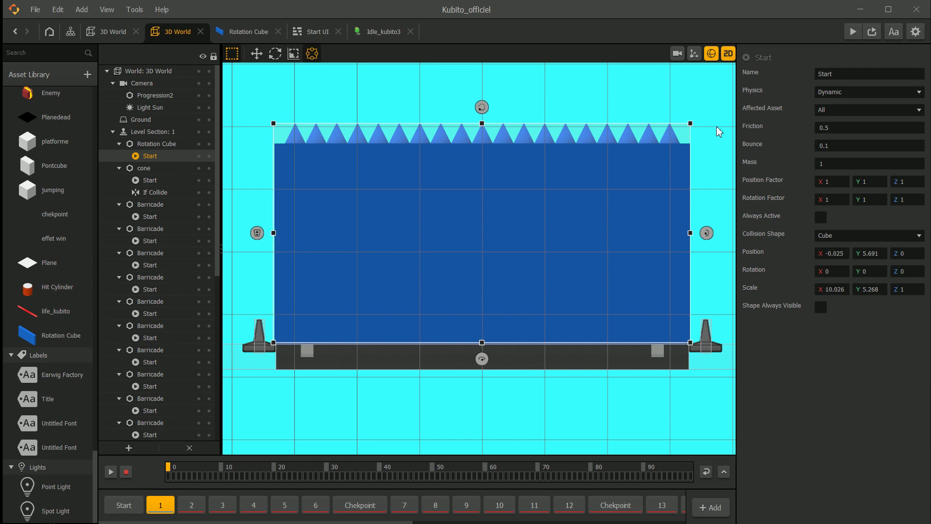
Return to the 3D view, turn off the collision shape display and switch back to the Move tool.
{"action": "left_click", "coordinate": [728, 55]}
{"action": "right_click_drag", "start_coordinate": [667, 173], "coordinate": [692, 114]}
{"action": "scroll", "coordinate": [540, 226], "scroll_direction": "up", "scroll_amount": 3}
{"action": "left_click", "coordinate": [712, 55]}
{"action": "scroll", "coordinate": [693, 80], "scroll_direction": "down", "scroll_amount": 3}
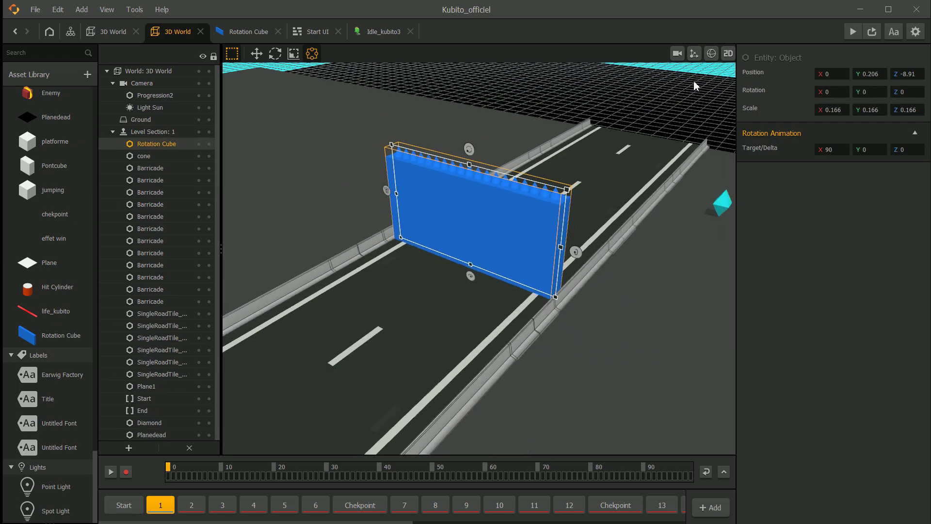
{"action": "left_click", "coordinate": [656, 117]}
{"action": "left_click", "coordinate": [258, 53]}
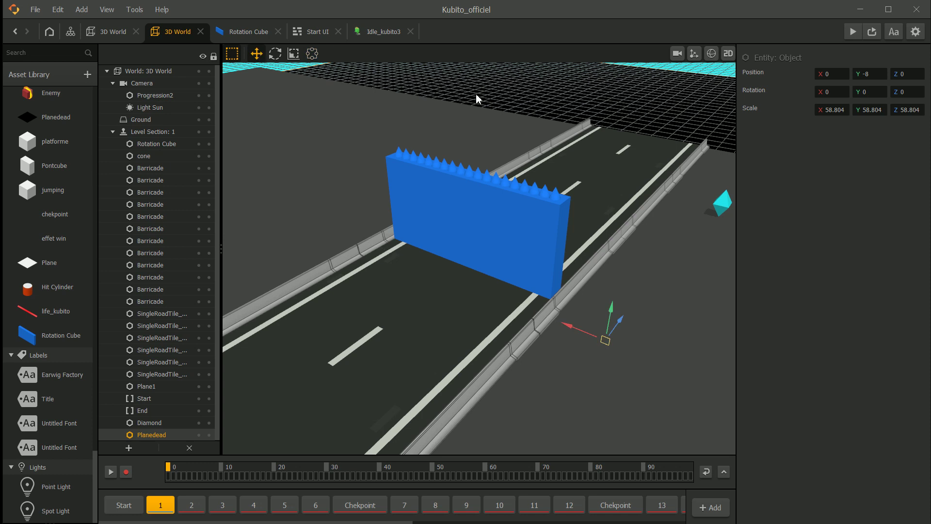
Save the project, play-test the level against the Rotation Cube wall and close the preview.
{"action": "left_click", "coordinate": [35, 9]}
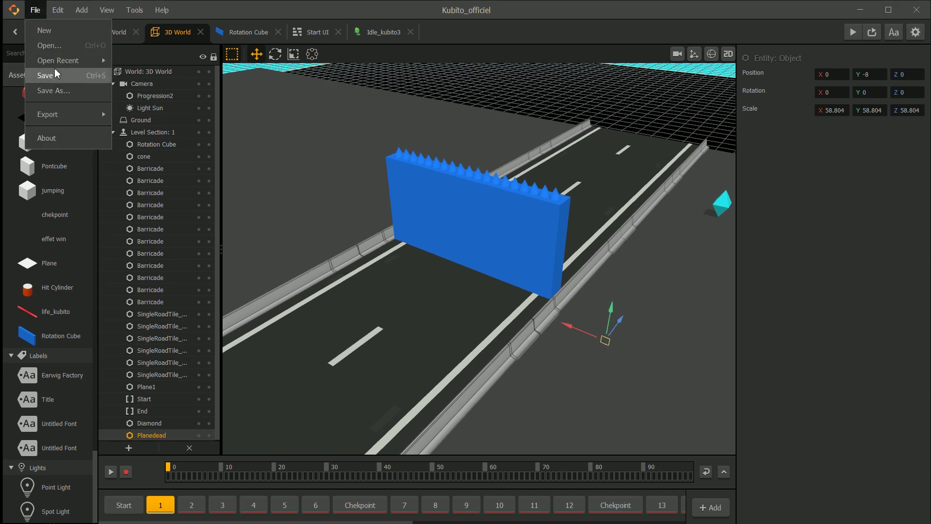
{"action": "left_click", "coordinate": [91, 99]}
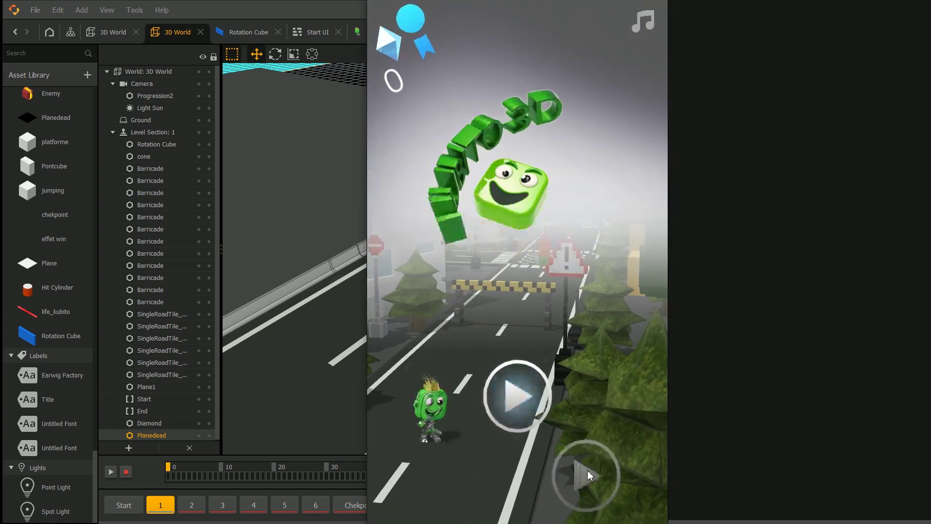
{"action": "left_click", "coordinate": [588, 473]}
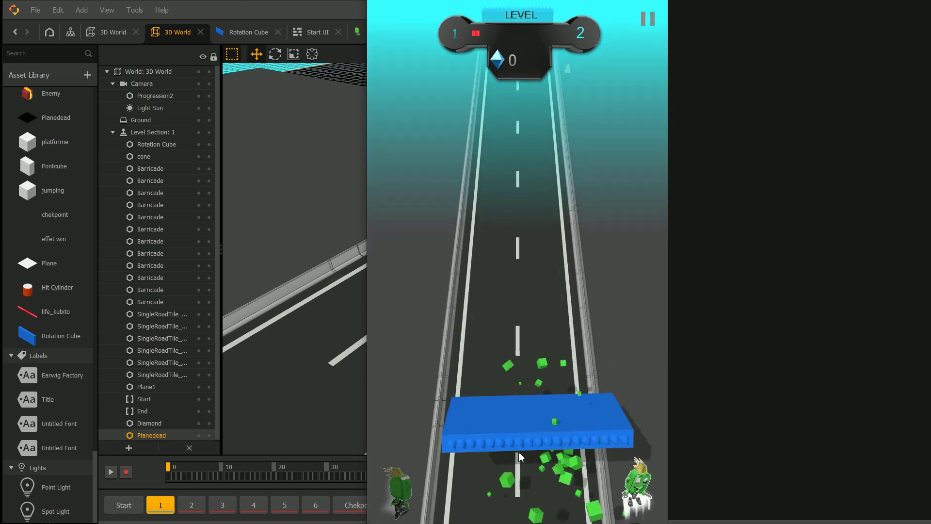
{"action": "left_click", "coordinate": [515, 446]}
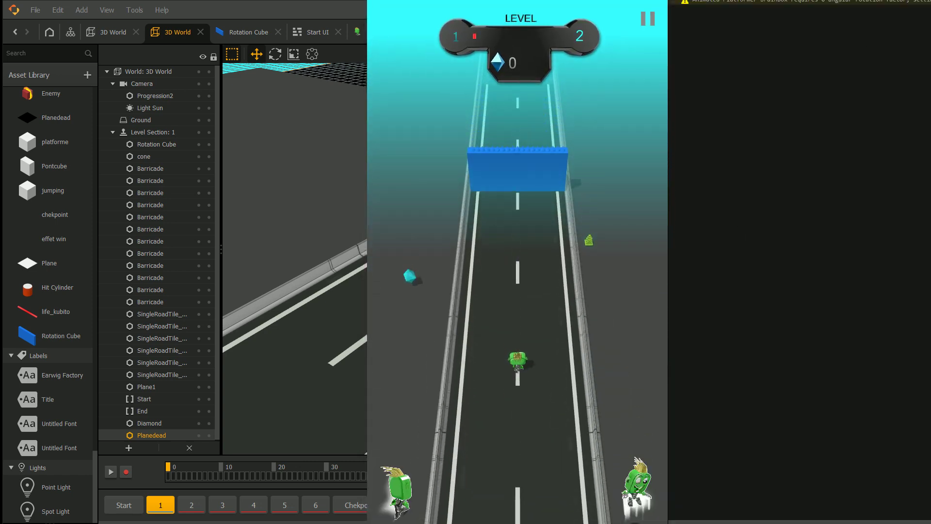
{"action": "key", "text": "Escape"}
Set the mass in the Rotation Cube asset's Start brainbox to 200 and collapse its settings.
{"action": "left_click", "coordinate": [520, 236]}
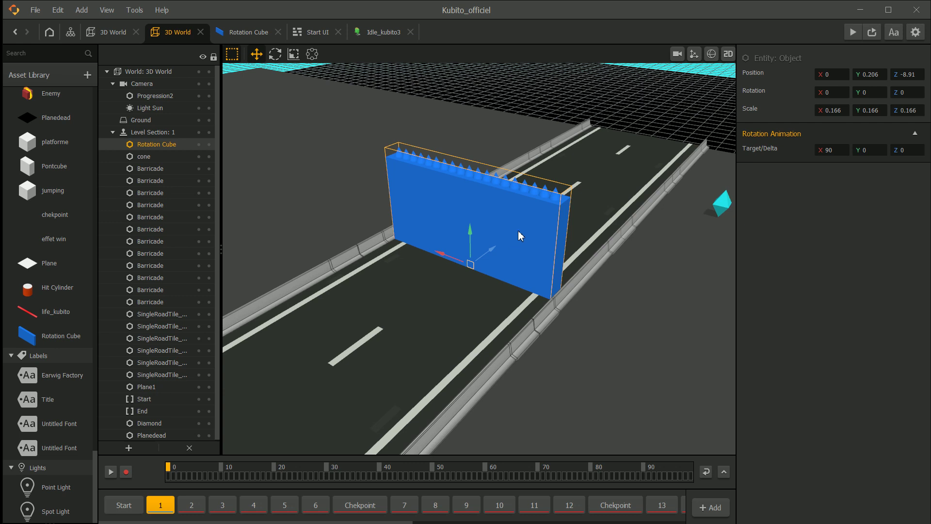
{"action": "left_click", "coordinate": [66, 339]}
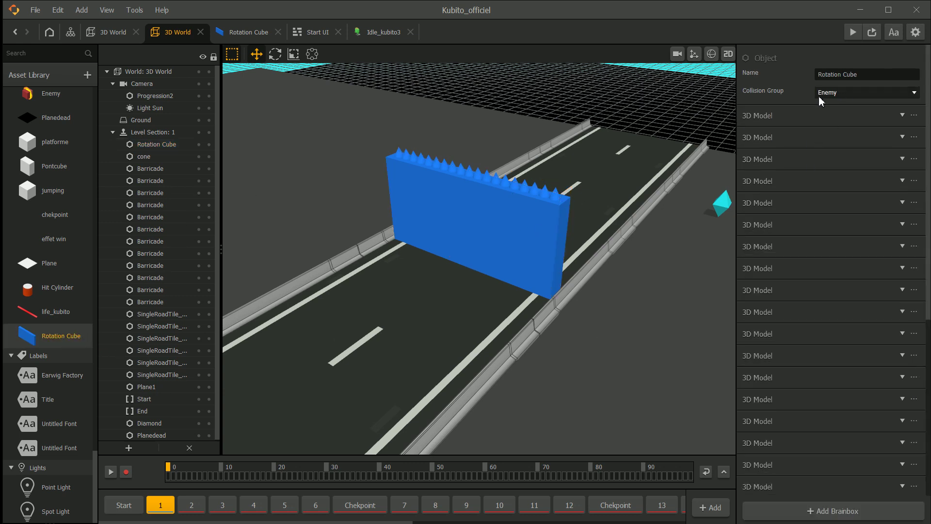
{"action": "scroll", "coordinate": [819, 146], "scroll_direction": "down", "scroll_amount": 5}
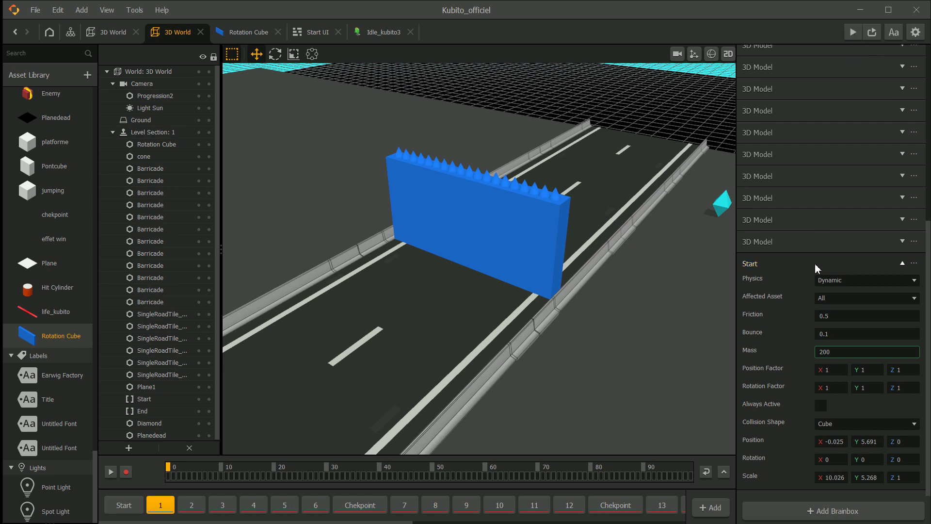
{"action": "left_click", "coordinate": [796, 263]}
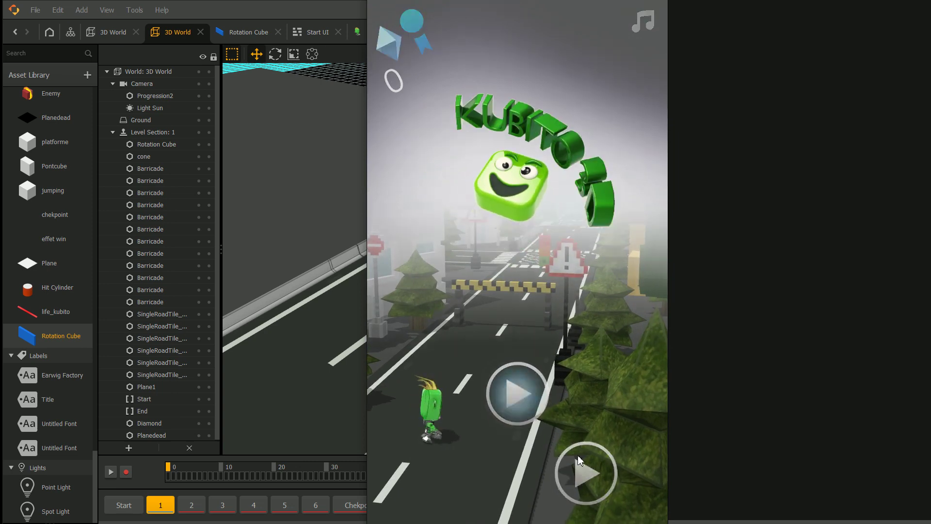
Play-test the level again with the heavier Rotation Cube wall.
{"action": "left_click", "coordinate": [578, 455]}
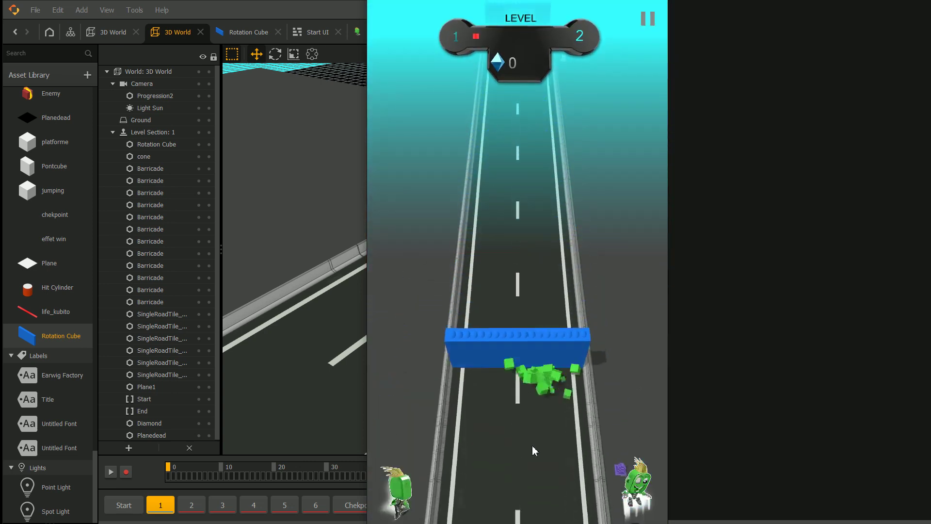
{"action": "left_click", "coordinate": [531, 434]}
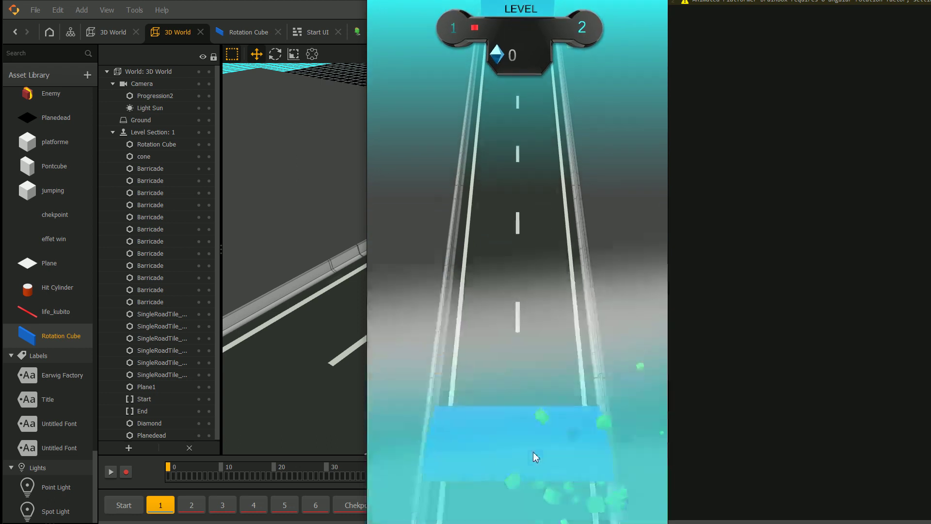
Replay the level several more times against the Rotation Cube wall, restarting after each collision, and close the preview.
{"action": "left_click", "coordinate": [533, 452]}
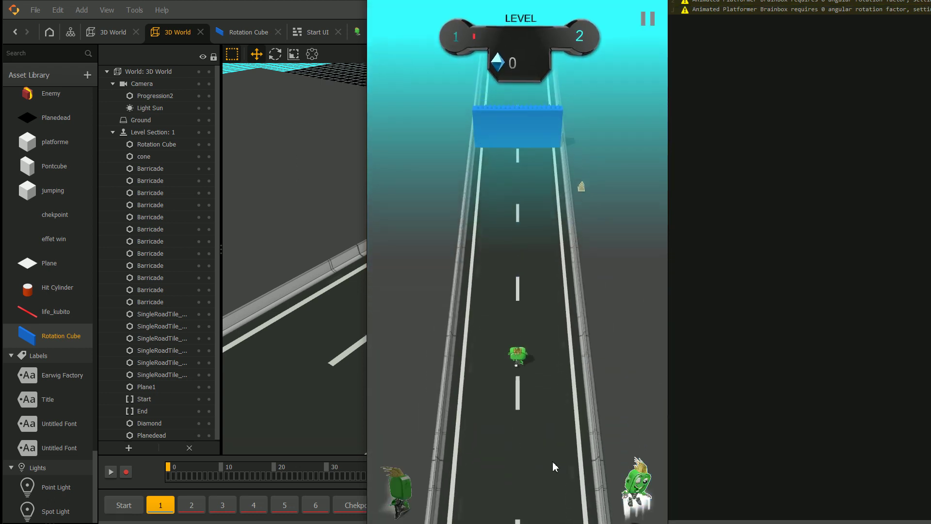
{"action": "left_click", "coordinate": [553, 460]}
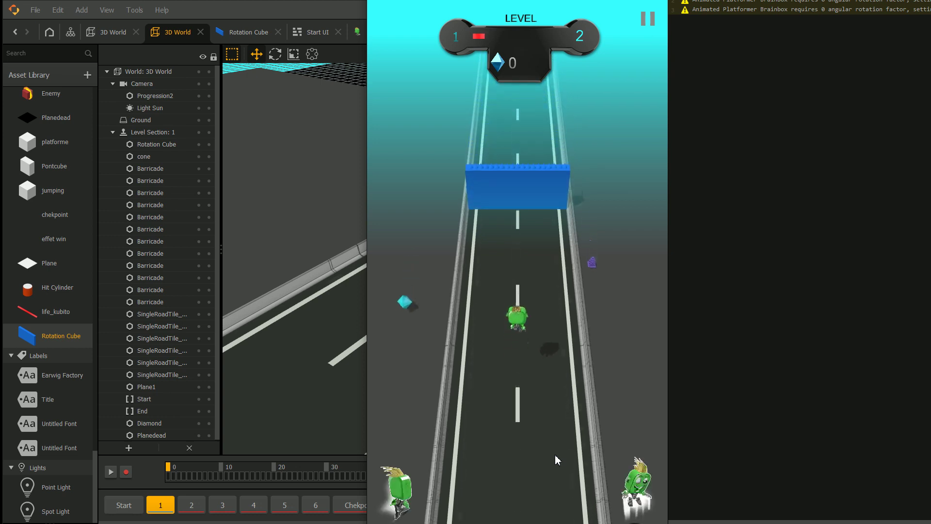
{"action": "left_click", "coordinate": [555, 455]}
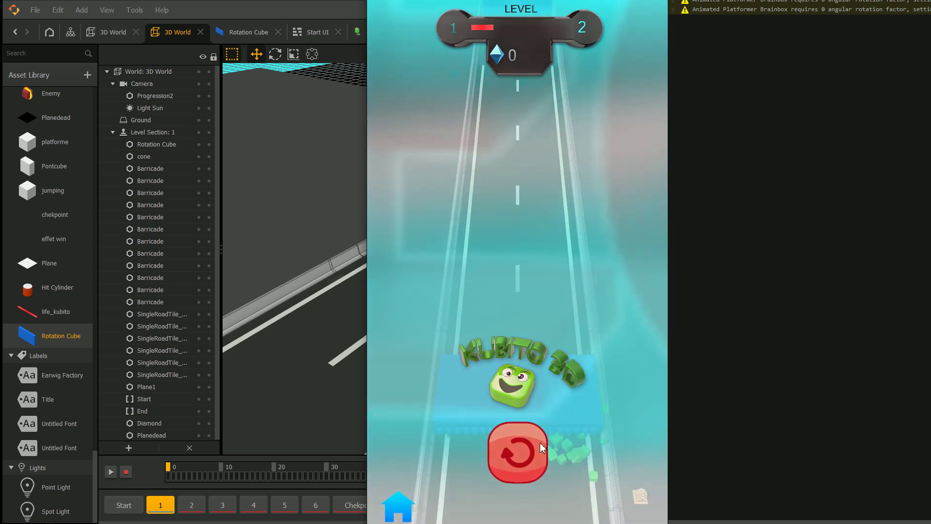
{"action": "left_click", "coordinate": [536, 456]}
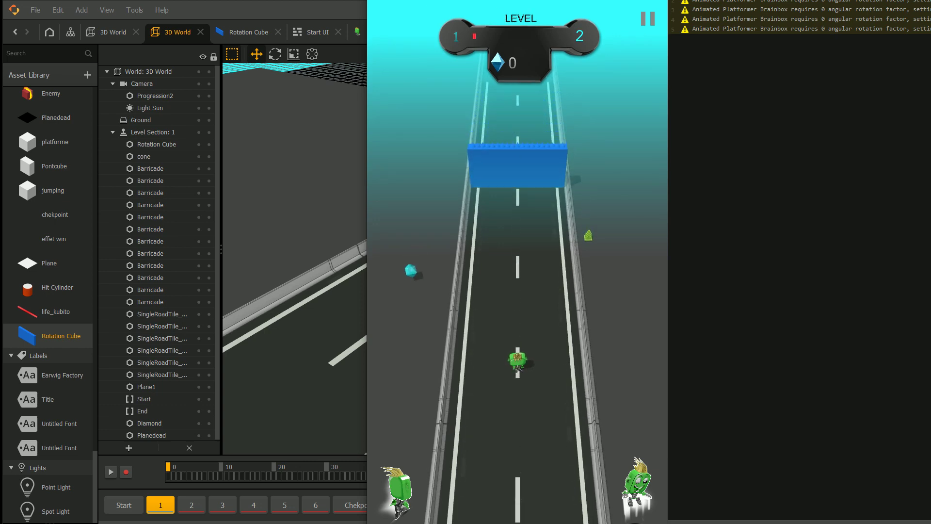
{"action": "key", "text": "Escape"}
Close the Start UI editor and open the Rotation Cube asset's brainbox graph.
{"action": "left_click", "coordinate": [512, 219]}
{"action": "mouse_move", "coordinate": [555, 245]}
{"action": "middle_mouse_down"}
{"action": "mouse_move", "coordinate": [526, 229]}
{"action": "mouse_move", "coordinate": [521, 212]}
{"action": "mouse_move", "coordinate": [507, 220]}
{"action": "mouse_move", "coordinate": [590, 214]}
{"action": "mouse_move", "coordinate": [524, 231]}
{"action": "mouse_move", "coordinate": [564, 237]}
{"action": "middle_mouse_up"}
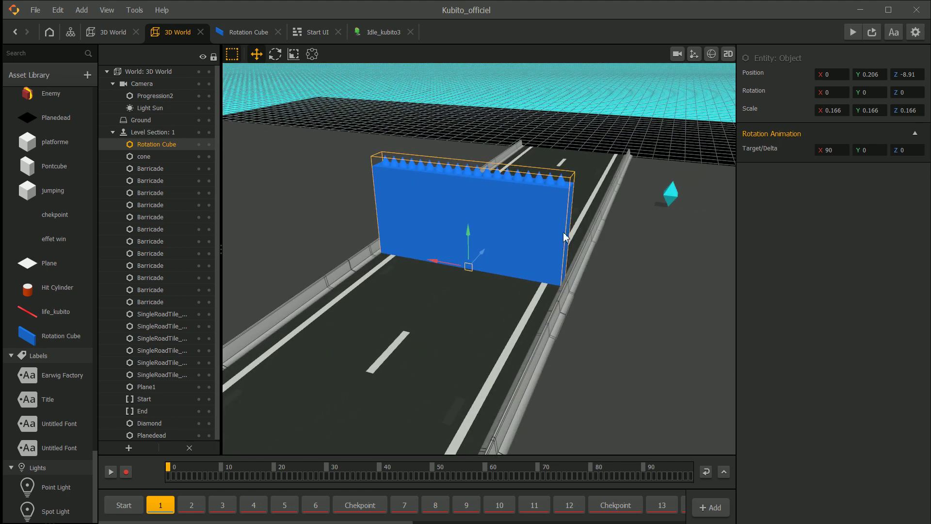
{"action": "left_click", "coordinate": [117, 33]}
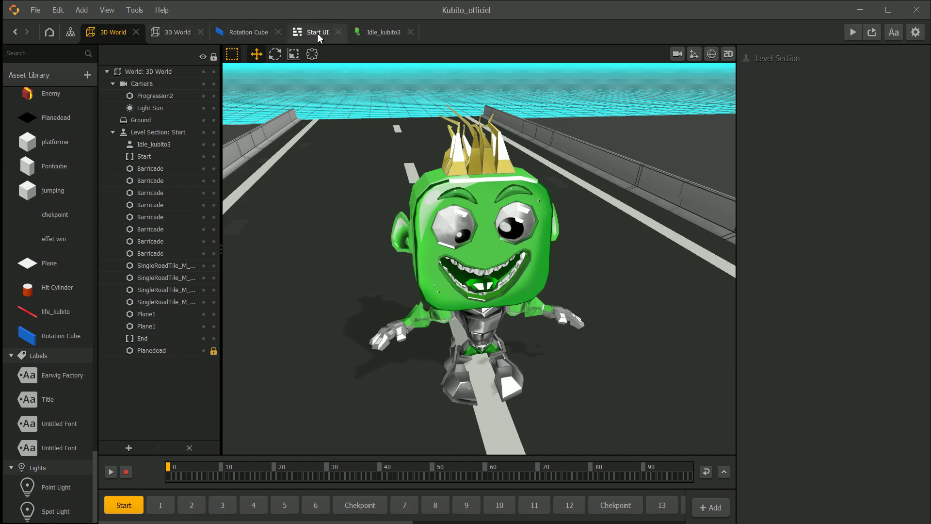
{"action": "left_click", "coordinate": [318, 33]}
{"action": "left_click", "coordinate": [338, 32]}
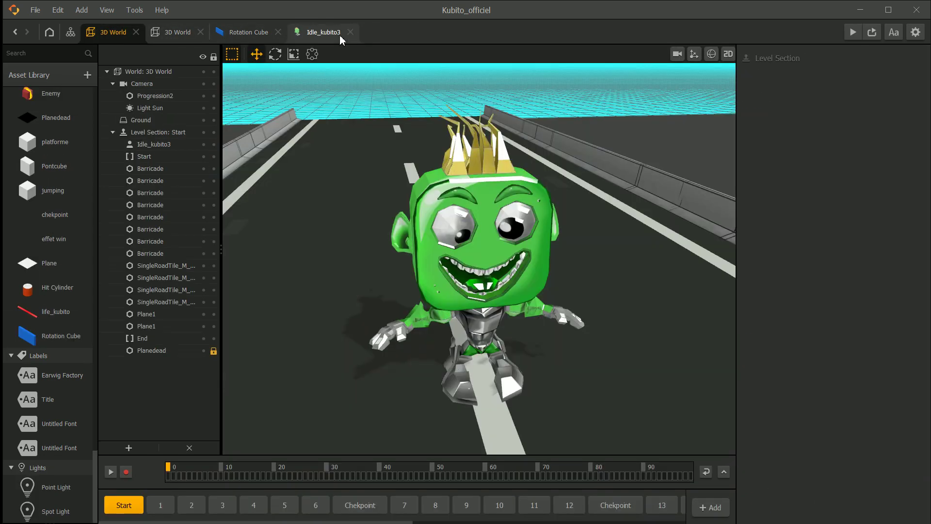
{"action": "left_click", "coordinate": [260, 33]}
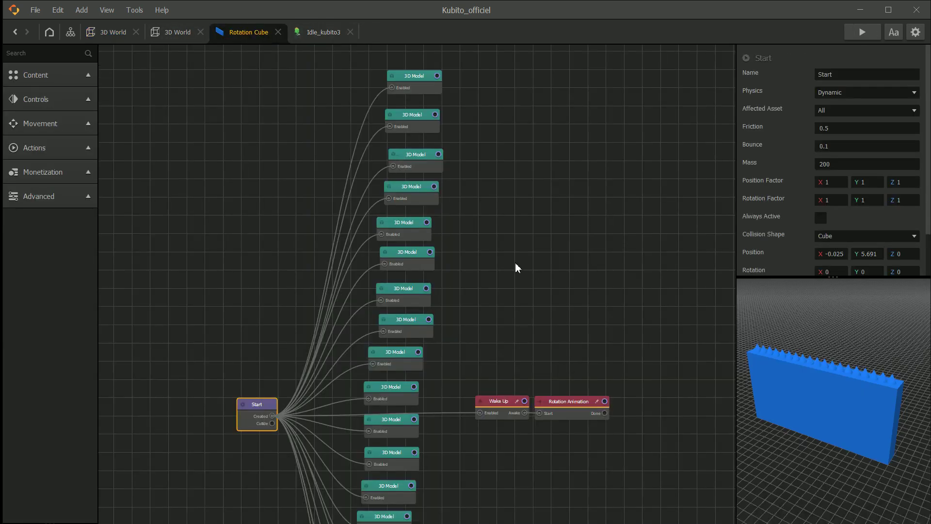
Set the first spike's 3D Model color to dark grey #4d4d4d and store it in an empty custom color slot.
{"action": "scroll", "coordinate": [518, 268], "scroll_direction": "up", "scroll_amount": 4}
{"action": "left_click", "coordinate": [409, 115]}
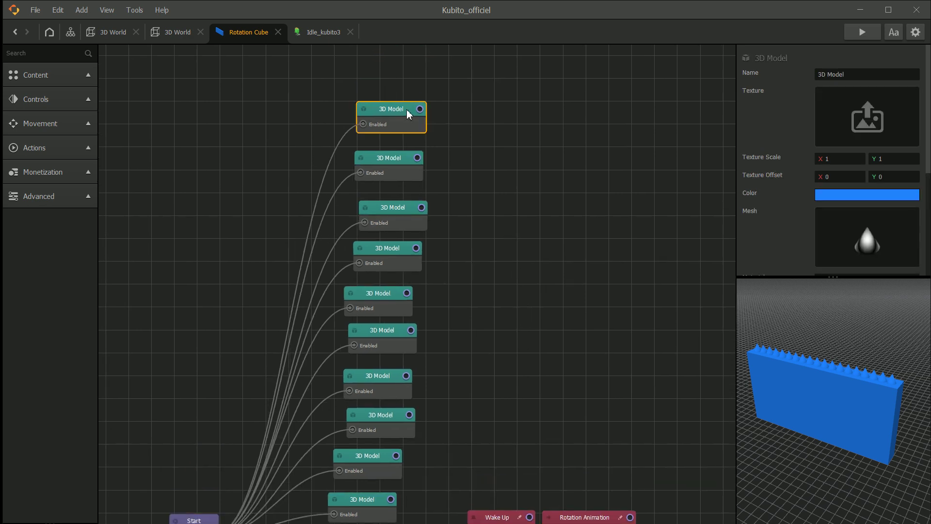
{"action": "scroll", "coordinate": [817, 177], "scroll_direction": "down", "scroll_amount": 1}
{"action": "scroll", "coordinate": [904, 179], "scroll_direction": "down", "scroll_amount": 2}
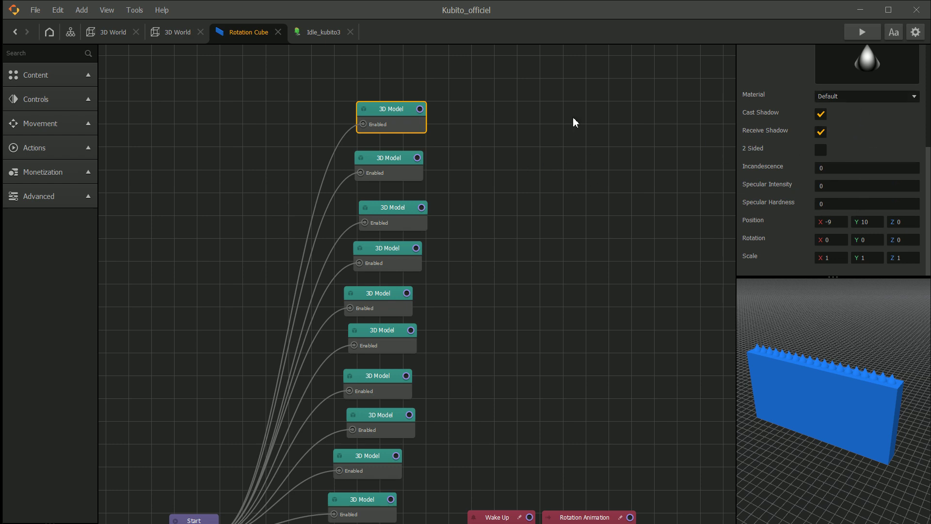
{"action": "scroll", "coordinate": [825, 168], "scroll_direction": "up", "scroll_amount": 3}
{"action": "left_click", "coordinate": [857, 128]}
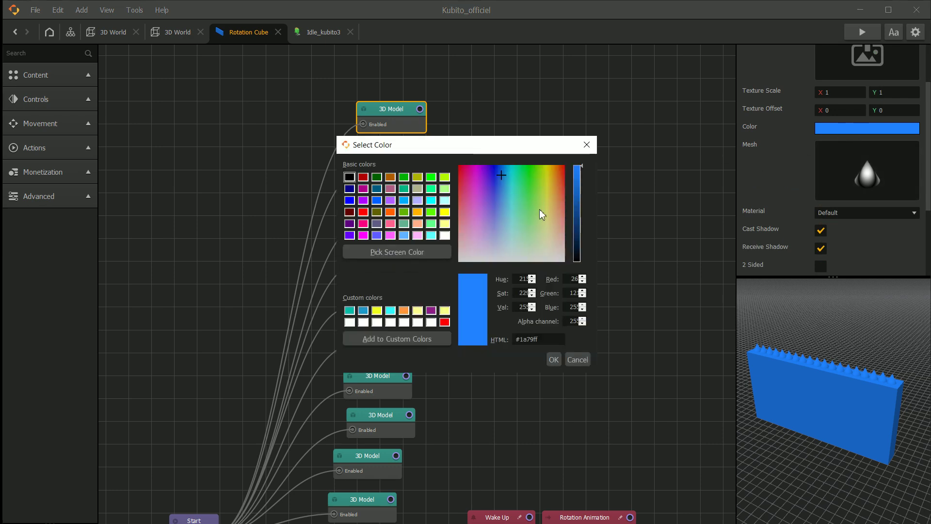
{"action": "left_click", "coordinate": [377, 224]}
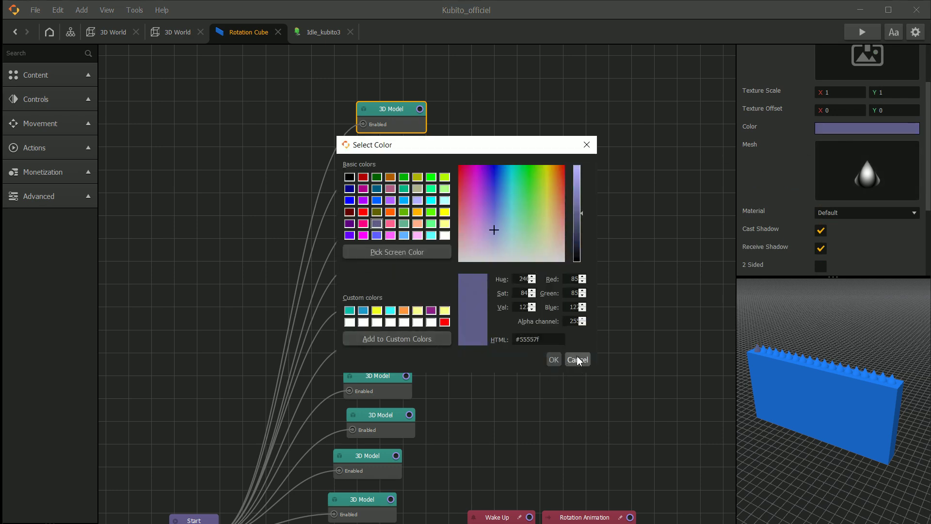
{"action": "left_click_drag", "start_coordinate": [558, 210], "coordinate": [540, 282]}
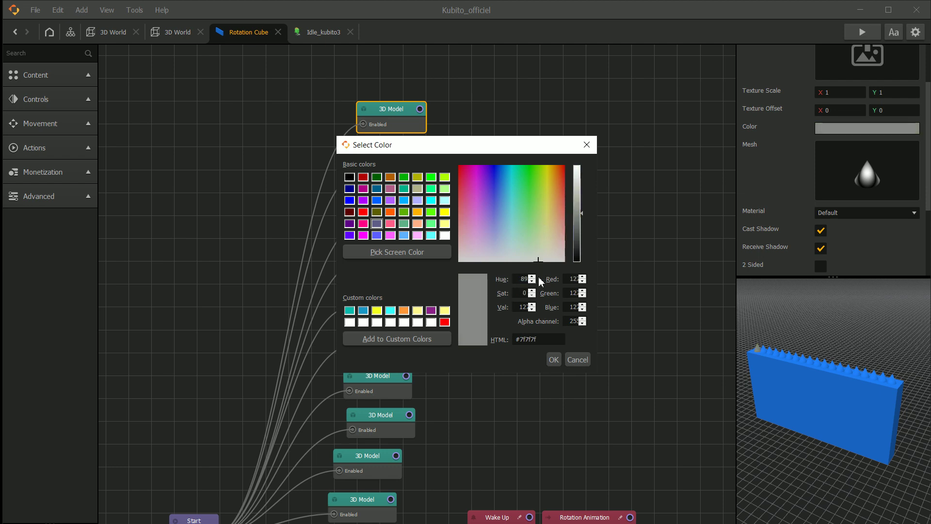
{"action": "mouse_move", "coordinate": [578, 218]}
{"action": "left_mouse_down"}
{"action": "mouse_move", "coordinate": [579, 237]}
{"action": "mouse_move", "coordinate": [584, 231]}
{"action": "left_mouse_up"}
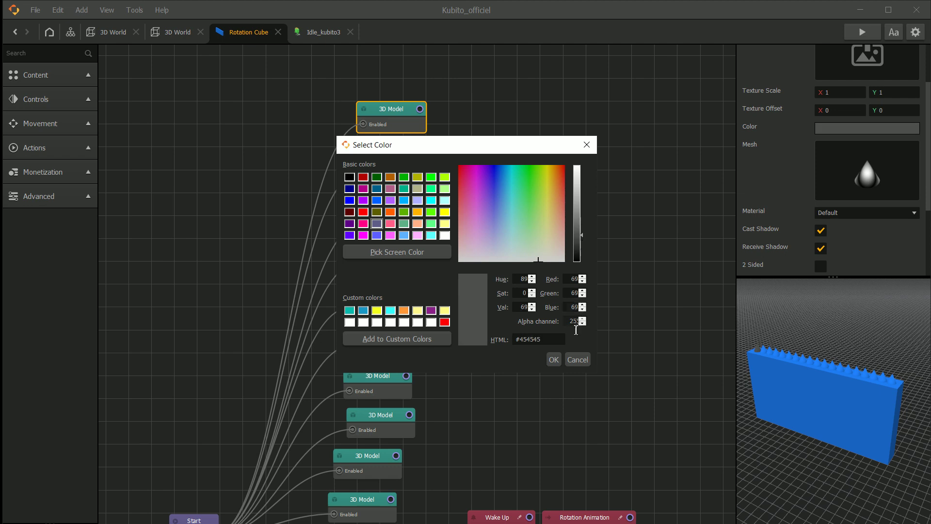
{"action": "left_click", "coordinate": [411, 323]}
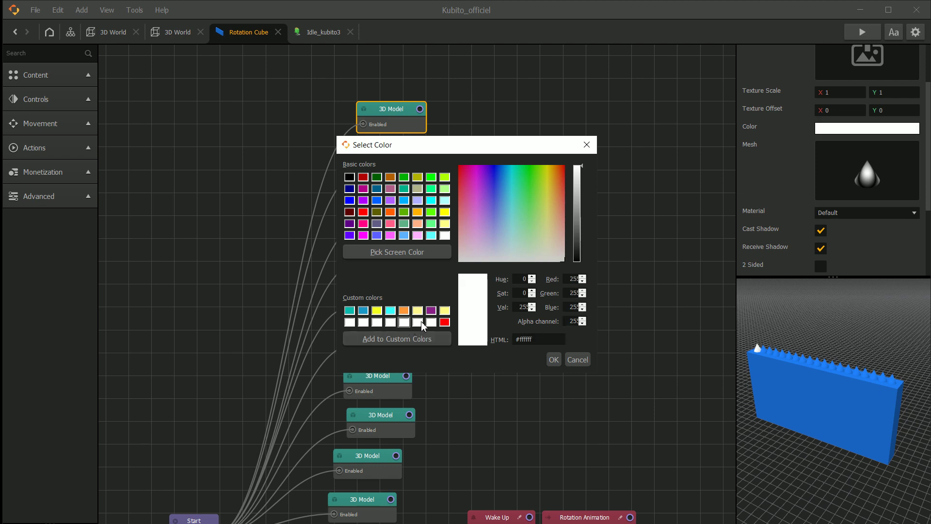
{"action": "left_click", "coordinate": [420, 323]}
{"action": "left_click_drag", "start_coordinate": [577, 196], "coordinate": [577, 232]}
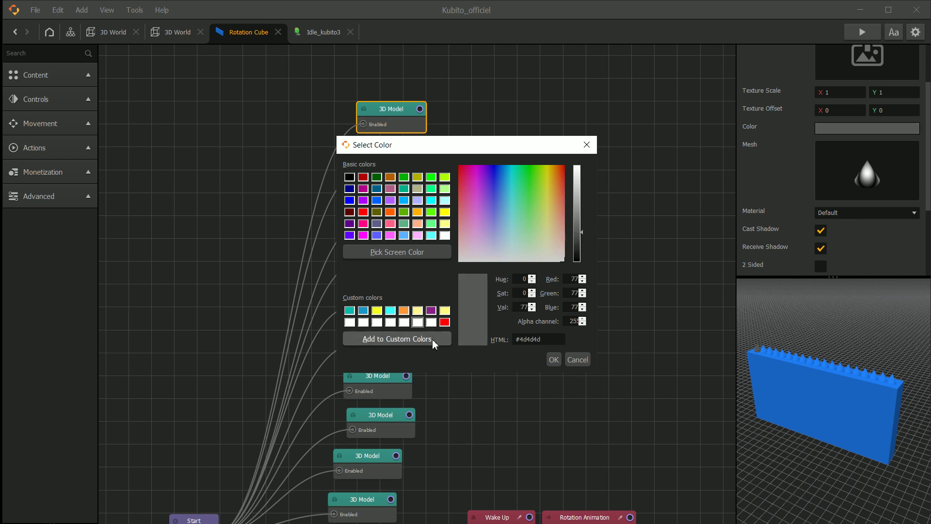
{"action": "left_click", "coordinate": [554, 360]}
Apply the custom dark grey #4d4d4d to the second 3D Model spike node.
{"action": "left_click", "coordinate": [398, 165]}
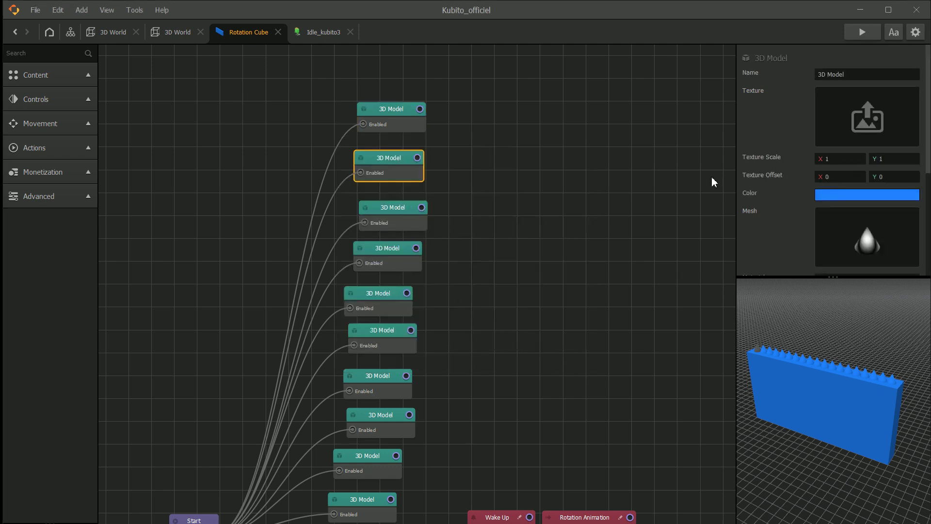
{"action": "left_click", "coordinate": [895, 198]}
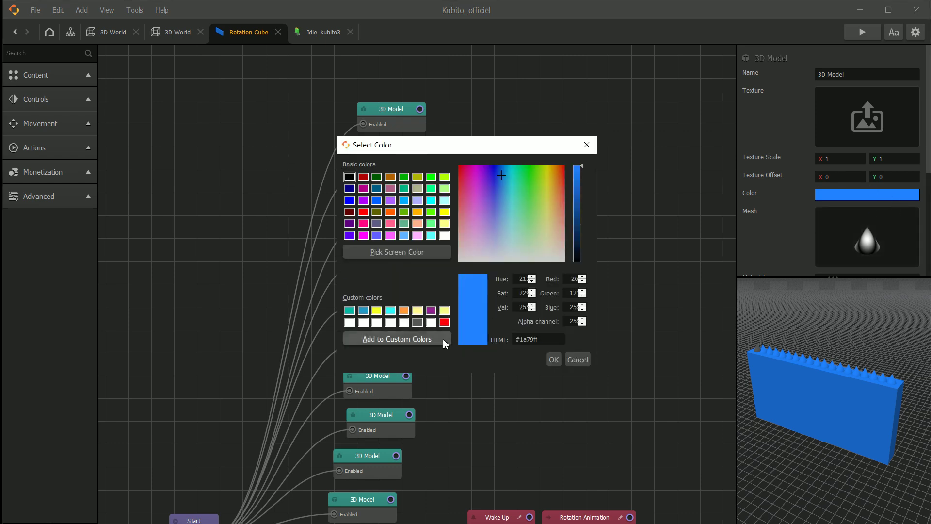
{"action": "left_click", "coordinate": [417, 322]}
{"action": "left_click", "coordinate": [554, 359]}
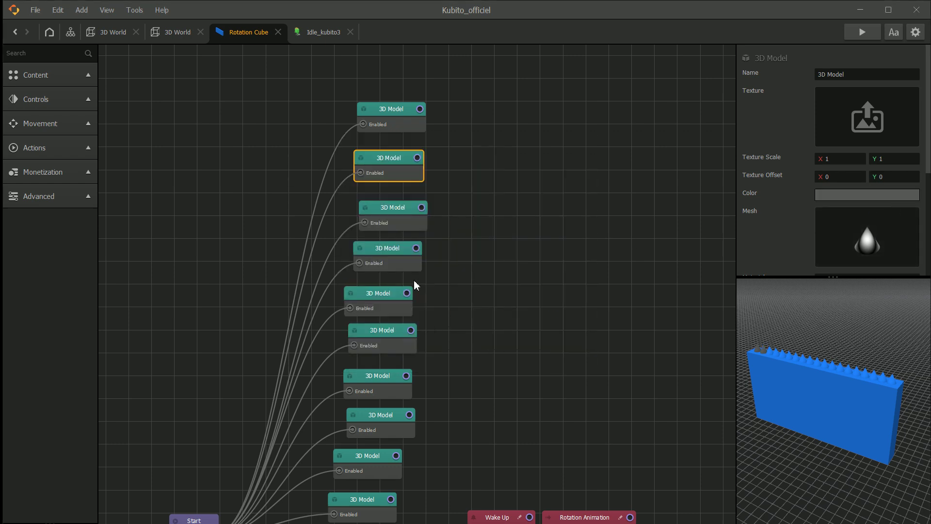
Apply the custom dark grey #4d4d4d to the third 3D Model spike node.
{"action": "left_click", "coordinate": [395, 215]}
{"action": "scroll", "coordinate": [869, 118], "scroll_direction": "down", "scroll_amount": 1}
{"action": "left_click", "coordinate": [853, 168]}
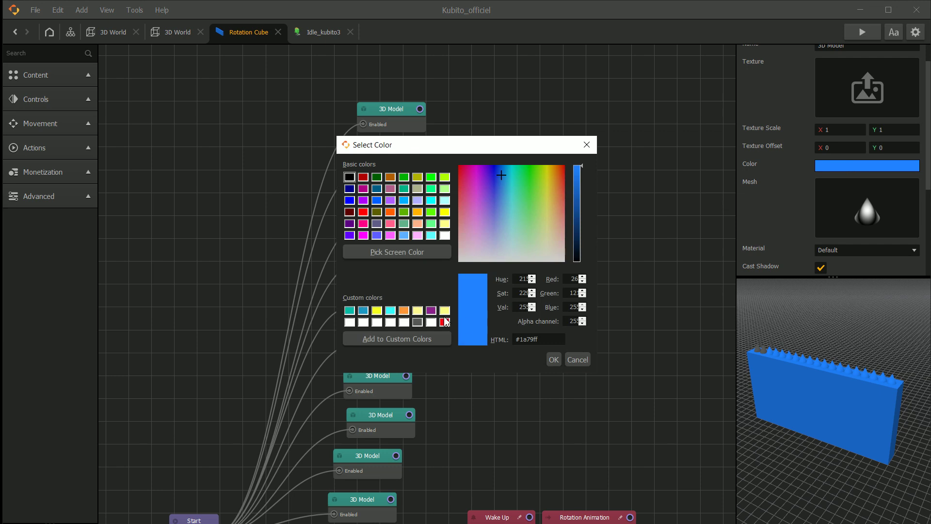
{"action": "left_click", "coordinate": [419, 323]}
{"action": "left_click", "coordinate": [554, 359]}
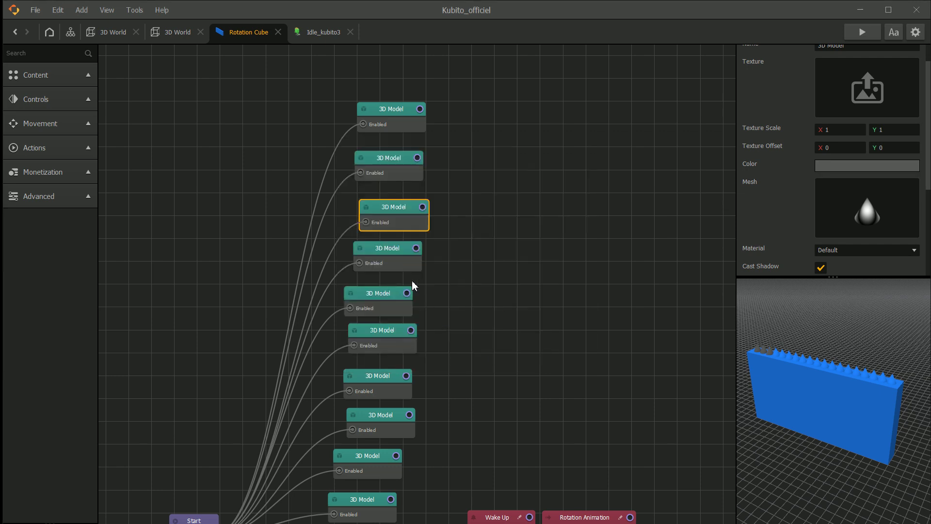
Apply the custom dark grey #4d4d4d to the fourth 3D Model spike node.
{"action": "left_click", "coordinate": [410, 262]}
{"action": "scroll", "coordinate": [835, 219], "scroll_direction": "down", "scroll_amount": 2}
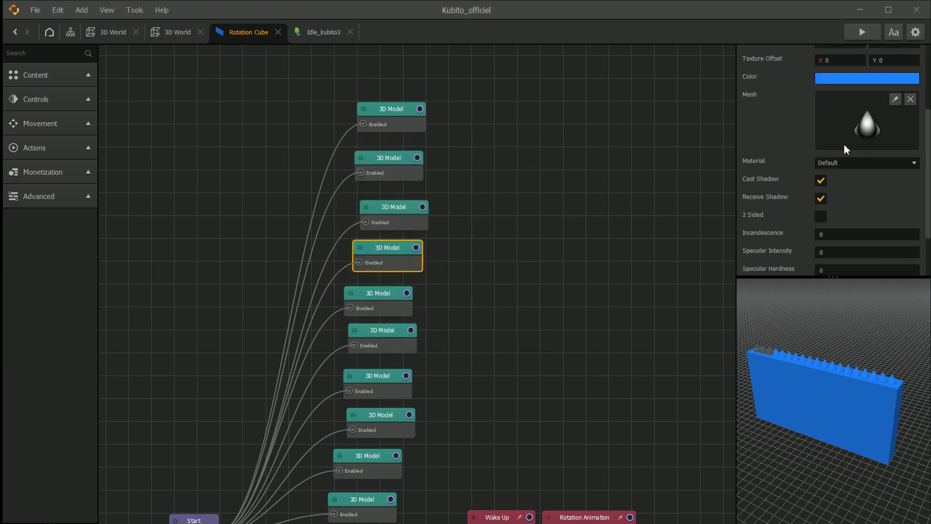
{"action": "left_click", "coordinate": [825, 80]}
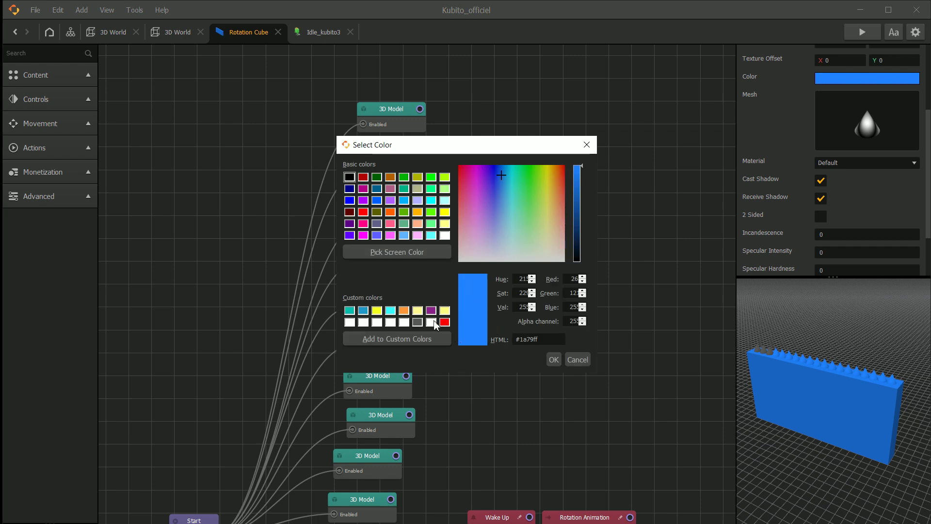
{"action": "left_click", "coordinate": [415, 324]}
{"action": "left_click", "coordinate": [554, 360]}
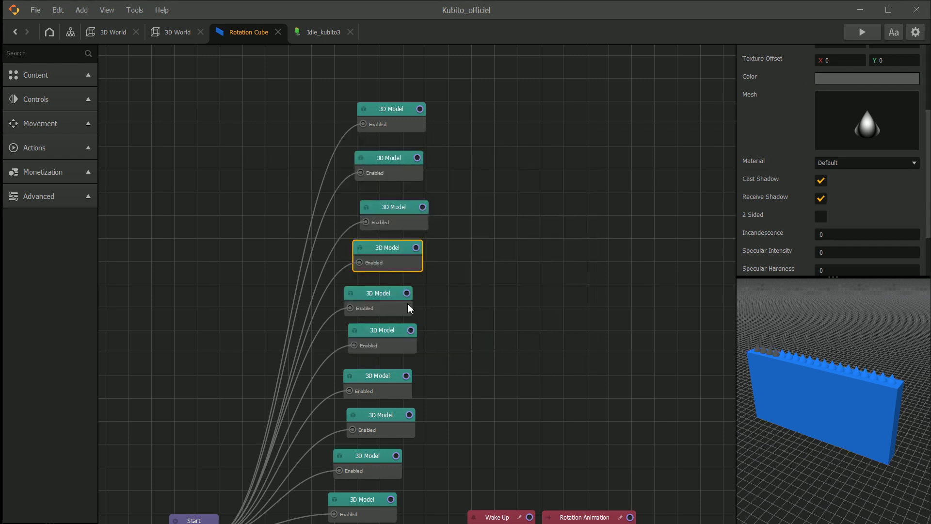
Apply the custom dark grey #4d4d4d to the fifth 3D Model spike node.
{"action": "left_click", "coordinate": [409, 308]}
{"action": "scroll", "coordinate": [873, 136], "scroll_direction": "down", "scroll_amount": 3}
{"action": "left_click", "coordinate": [876, 109]}
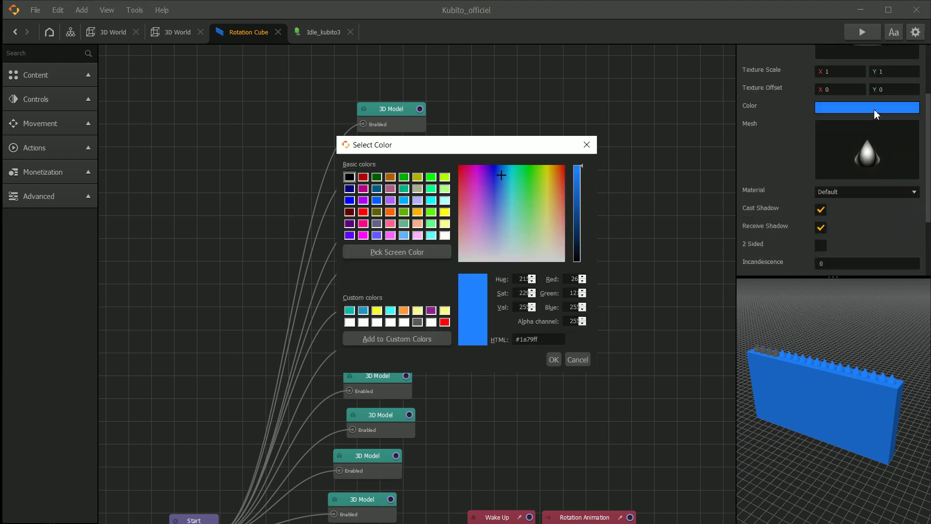
{"action": "left_click", "coordinate": [420, 324]}
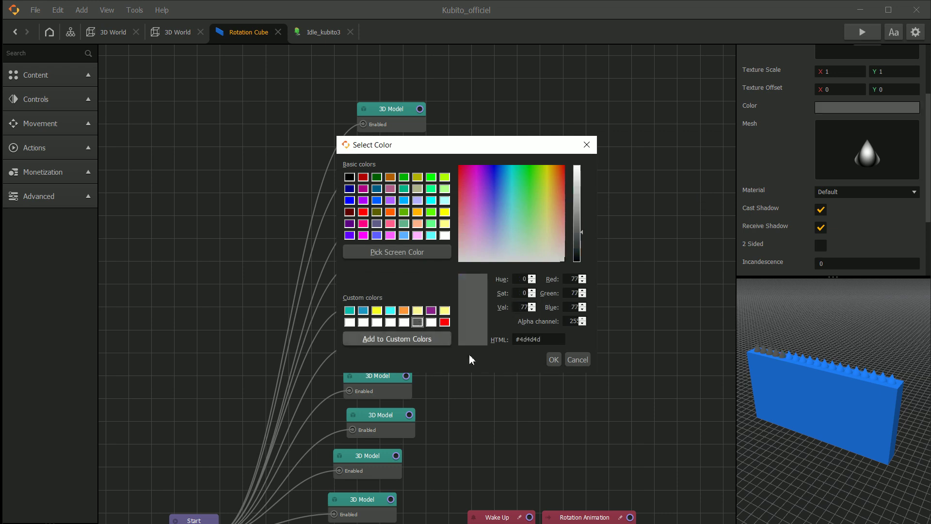
{"action": "left_click", "coordinate": [554, 359]}
Apply the custom dark grey #4d4d4d to the sixth 3D Model spike node.
{"action": "left_click", "coordinate": [391, 350]}
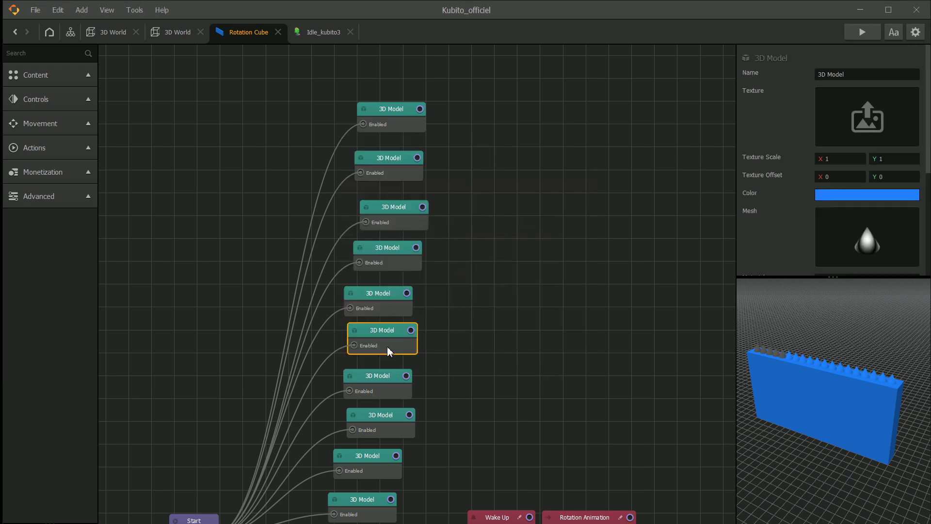
{"action": "left_click", "coordinate": [834, 194]}
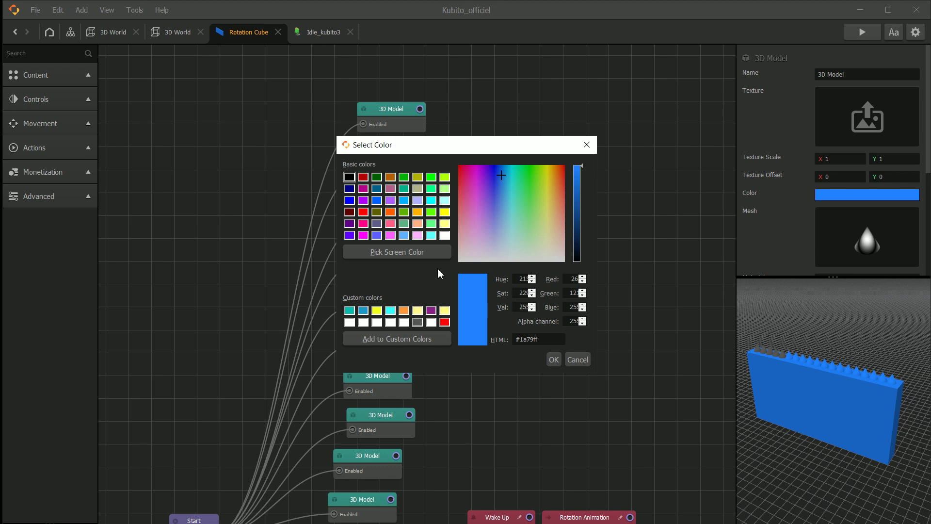
{"action": "left_click", "coordinate": [418, 311]}
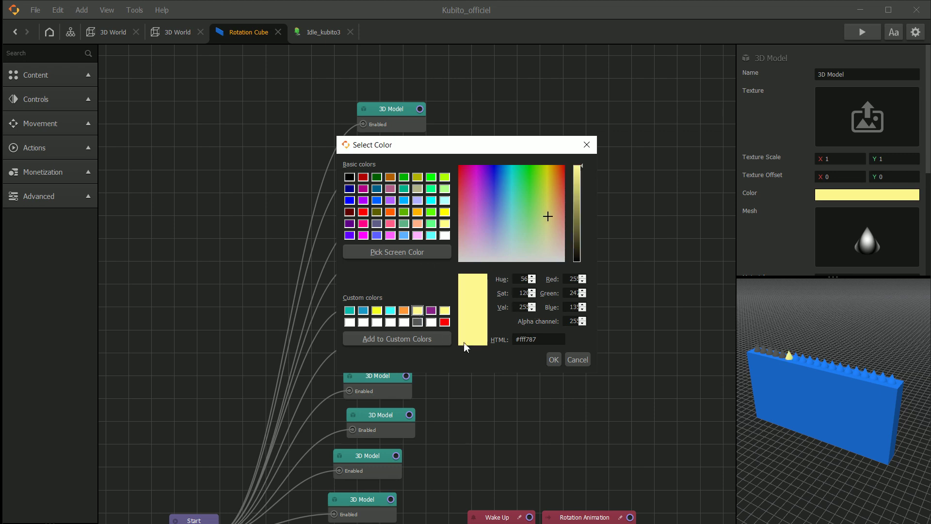
{"action": "left_click", "coordinate": [554, 359]}
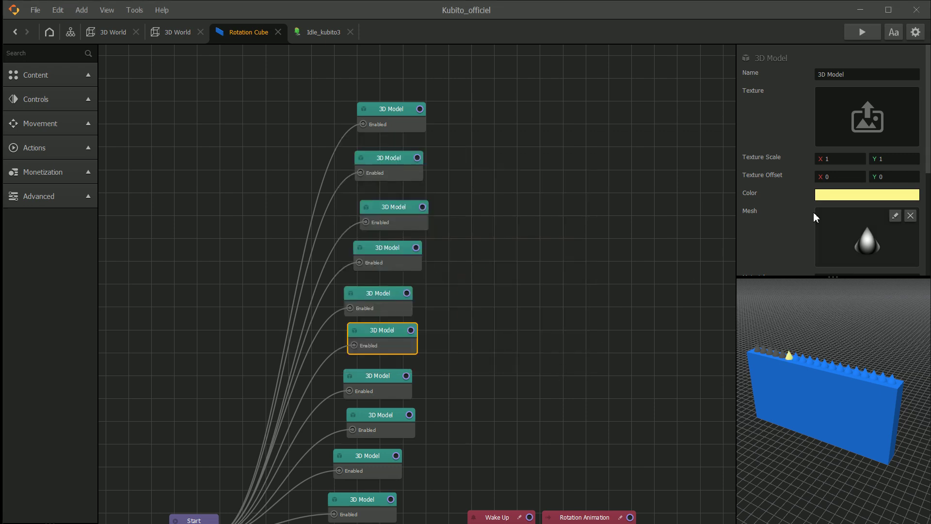
{"action": "left_click", "coordinate": [859, 194]}
{"action": "left_click", "coordinate": [418, 323]}
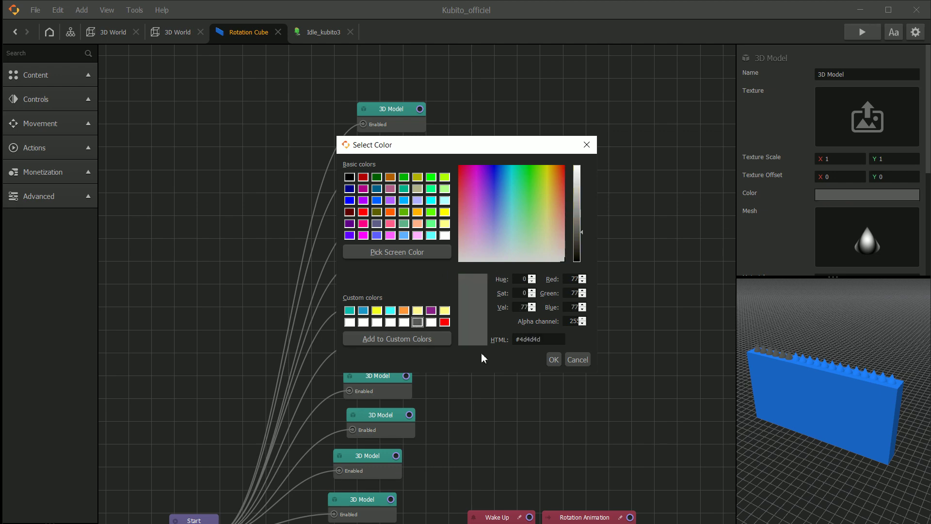
{"action": "left_click", "coordinate": [550, 361]}
Apply the custom dark grey #4d4d4d to the seventh 3D Model spike node.
{"action": "left_click", "coordinate": [391, 381]}
{"action": "scroll", "coordinate": [445, 337], "scroll_direction": "down", "scroll_amount": 4}
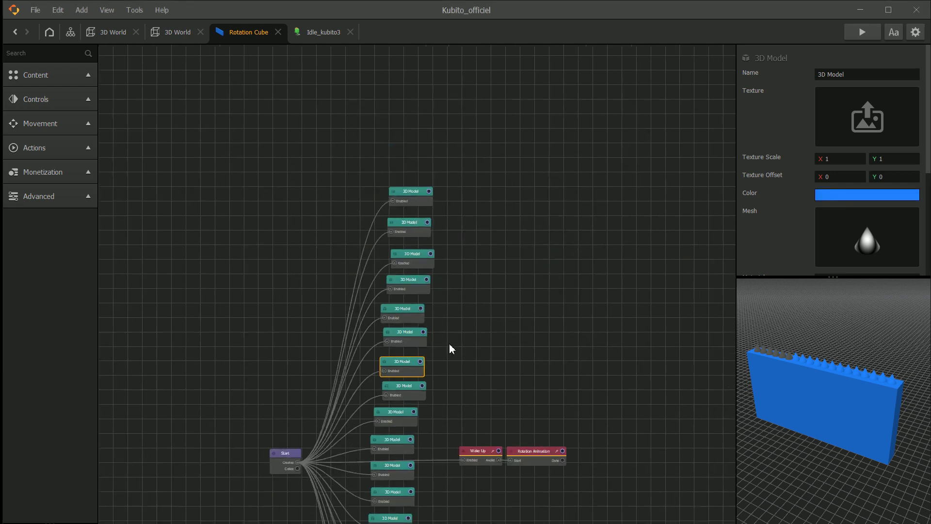
{"action": "scroll", "coordinate": [450, 348], "scroll_direction": "up", "scroll_amount": 1}
{"action": "middle_click_drag", "start_coordinate": [454, 350], "coordinate": [493, 180]}
{"action": "scroll", "coordinate": [494, 180], "scroll_direction": "up", "scroll_amount": 1}
{"action": "left_click", "coordinate": [859, 195]}
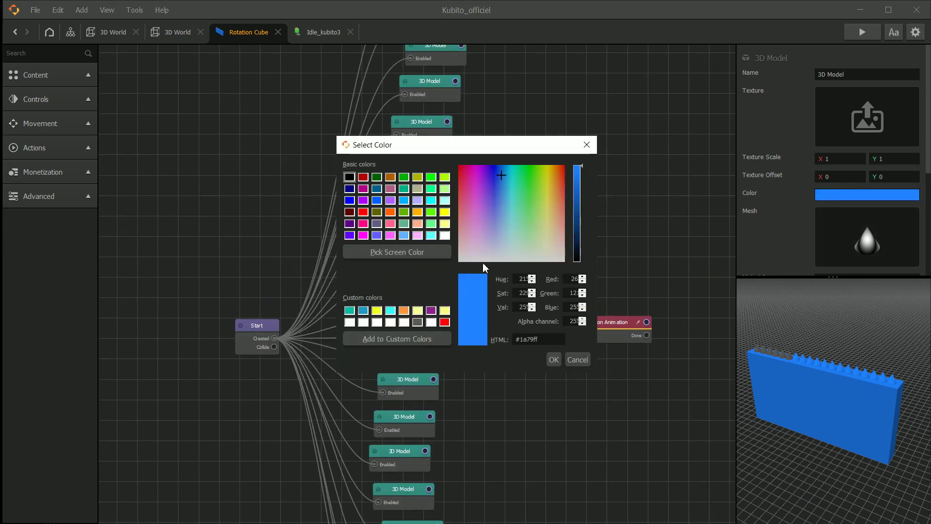
{"action": "left_click", "coordinate": [418, 322]}
{"action": "left_click", "coordinate": [553, 359]}
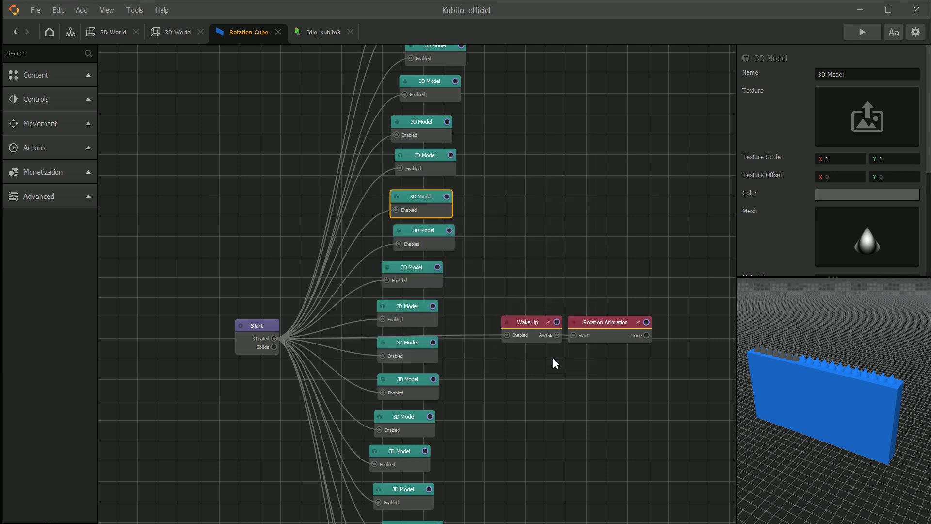
Apply the custom dark grey #4d4d4d to the eighth and ninth 3D Model spike nodes and enlarge the node properties area.
{"action": "left_click", "coordinate": [429, 246]}
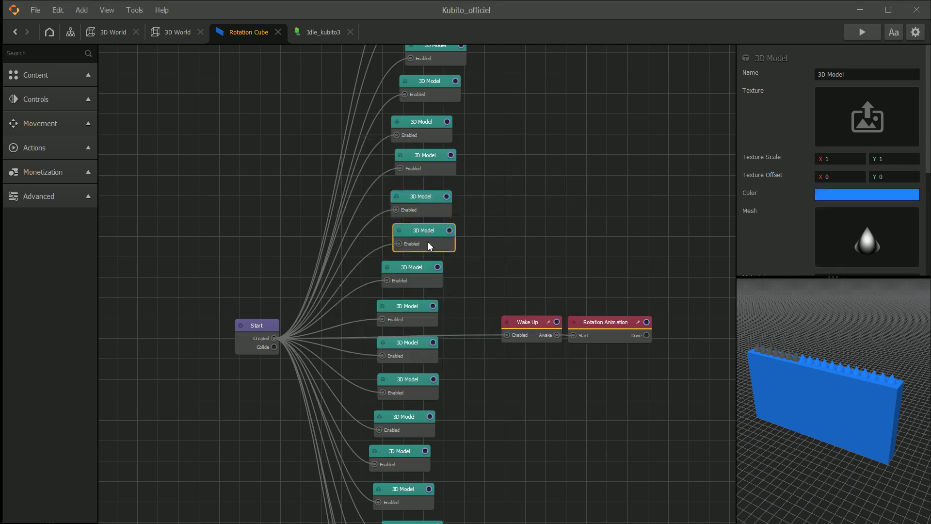
{"action": "left_click", "coordinate": [880, 194]}
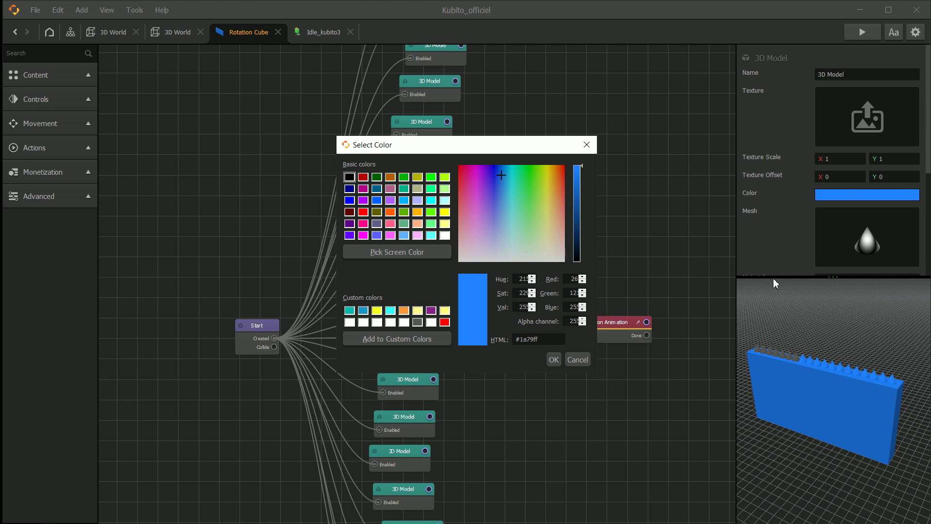
{"action": "left_click", "coordinate": [417, 322]}
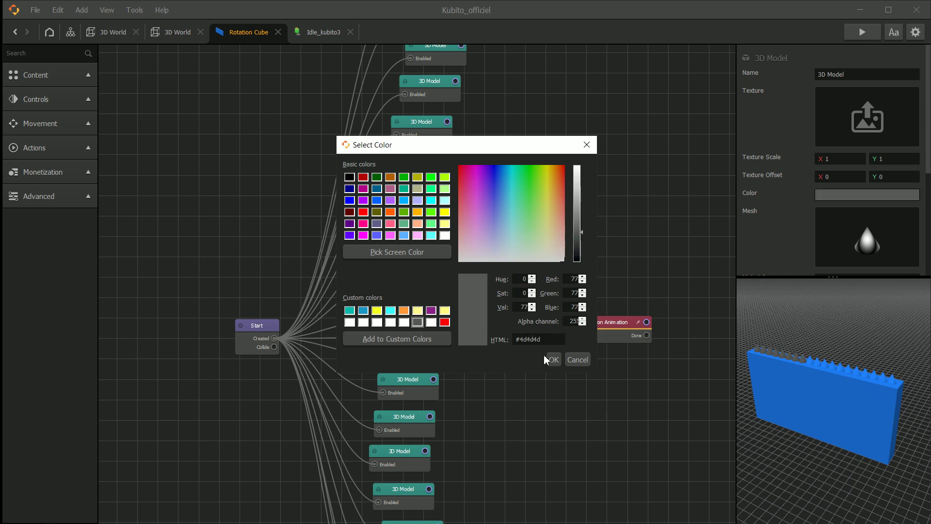
{"action": "left_click", "coordinate": [553, 359]}
{"action": "left_click_drag", "start_coordinate": [829, 284], "coordinate": [827, 390]}
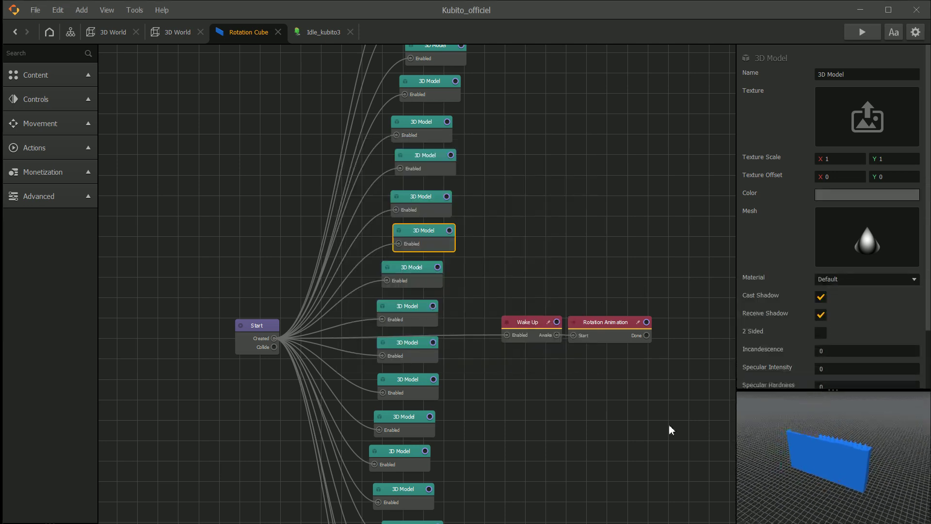
{"action": "left_click", "coordinate": [852, 195]}
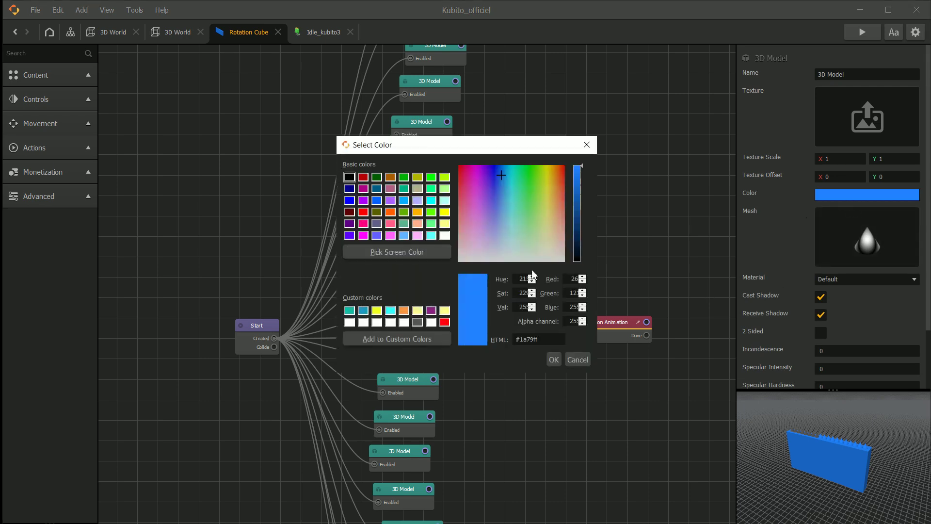
{"action": "left_click", "coordinate": [417, 323]}
{"action": "left_click", "coordinate": [553, 360]}
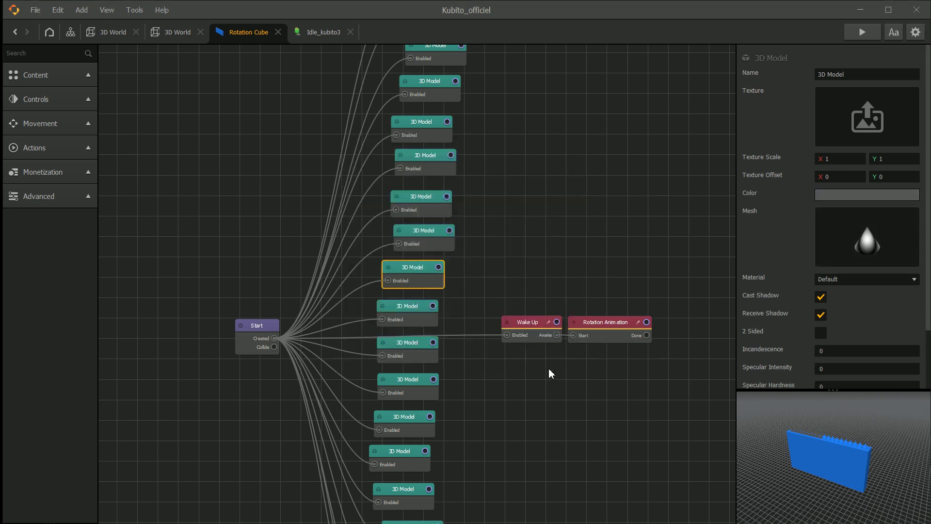
Apply the custom dark grey #4d4d4d to the 3D Model node that holds the wall's cube mesh.
{"action": "left_click", "coordinate": [426, 325]}
{"action": "scroll", "coordinate": [805, 282], "scroll_direction": "down", "scroll_amount": 1}
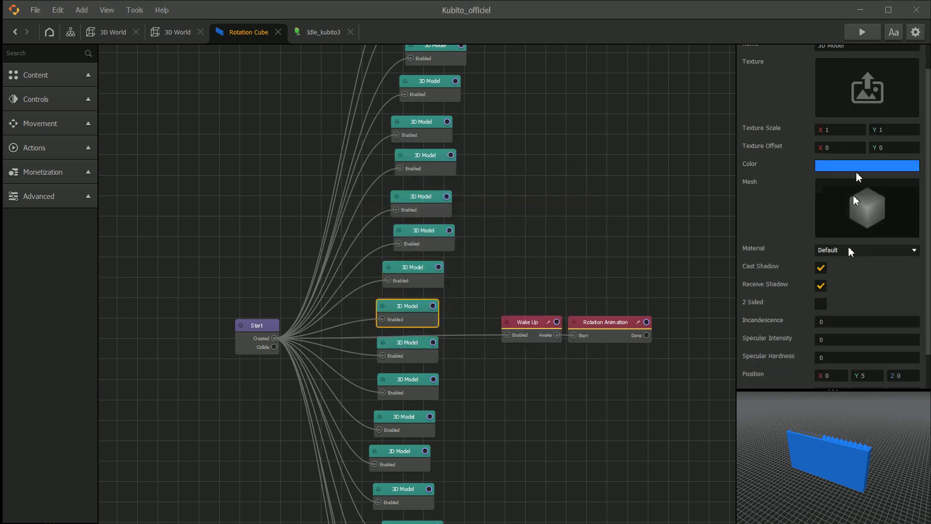
{"action": "left_click", "coordinate": [857, 169]}
{"action": "left_click", "coordinate": [417, 323]}
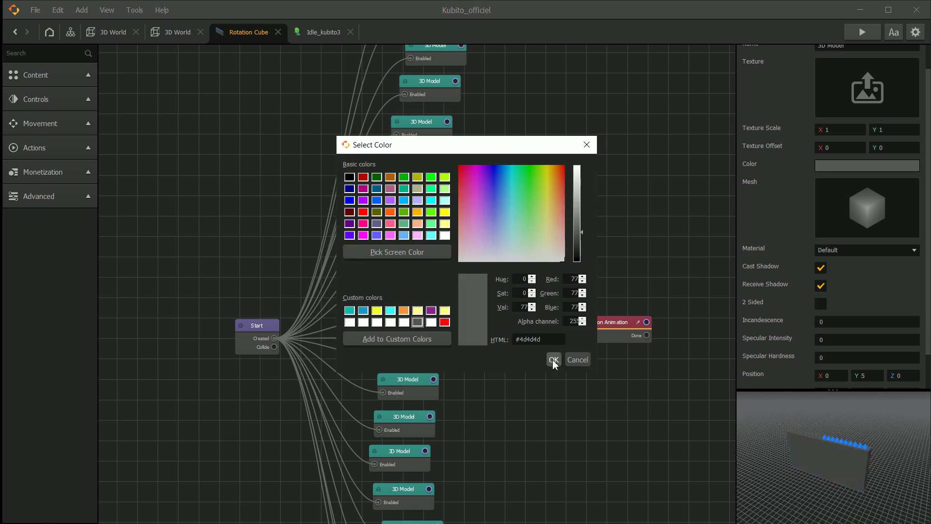
{"action": "left_click", "coordinate": [554, 359]}
Apply the custom dark grey #4d4d4d to the first two 3D Model spike nodes below the wall's cube node.
{"action": "scroll", "coordinate": [425, 234], "scroll_direction": "down", "scroll_amount": 1}
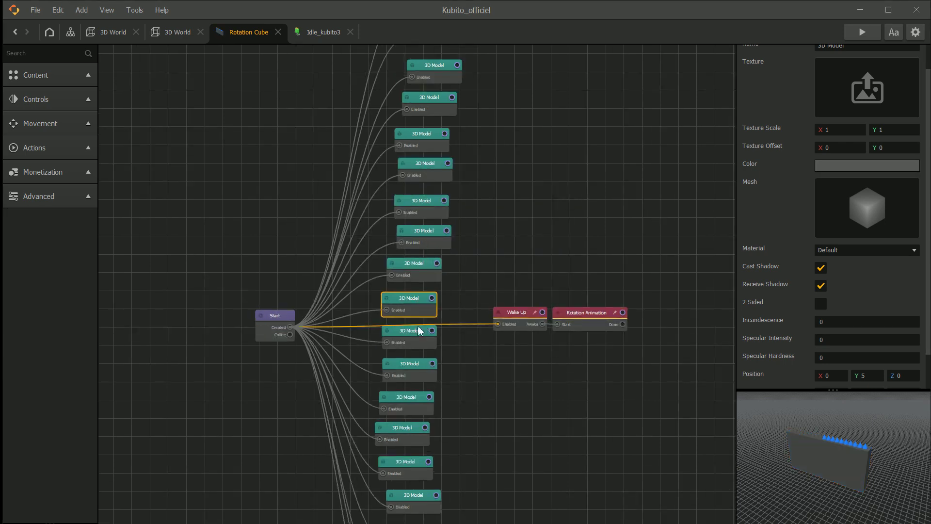
{"action": "left_click", "coordinate": [409, 335]}
{"action": "left_click", "coordinate": [852, 198]}
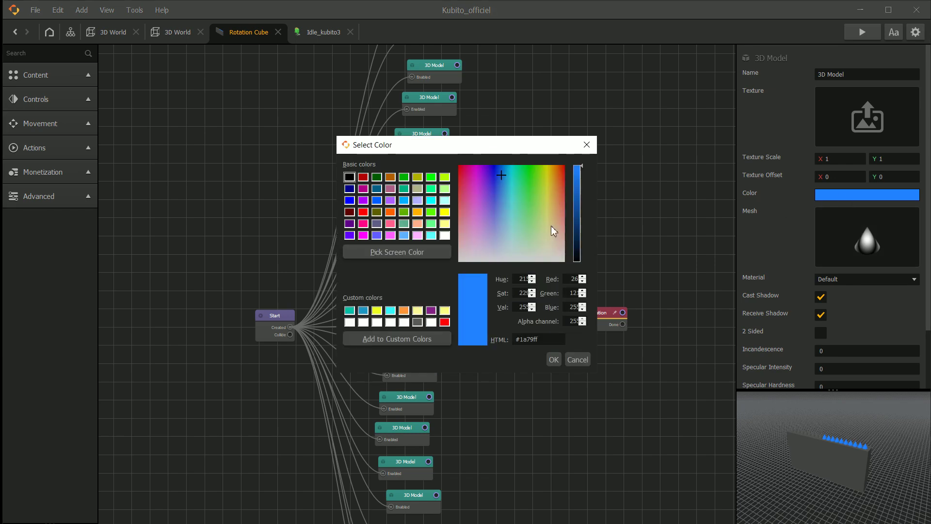
{"action": "left_click", "coordinate": [417, 322]}
{"action": "left_click", "coordinate": [554, 359]}
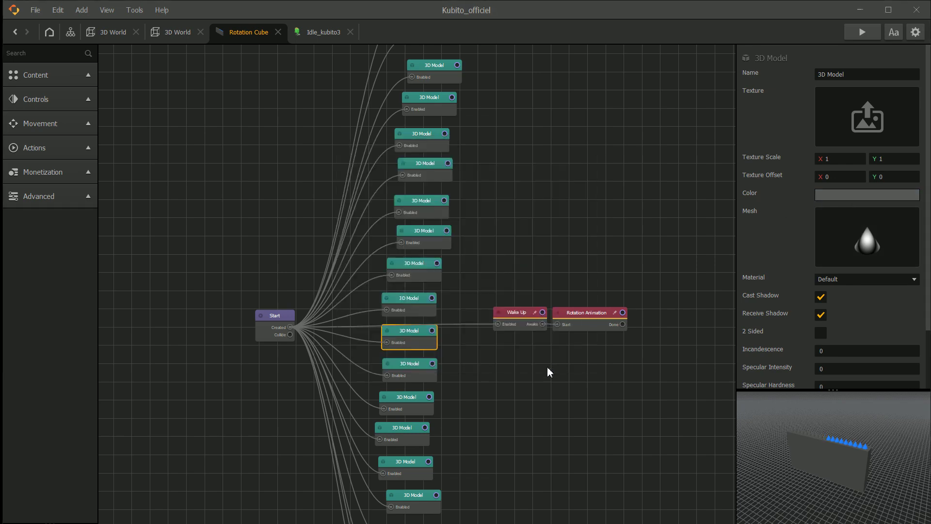
{"action": "left_click_drag", "start_coordinate": [443, 364], "coordinate": [478, 249]}
{"action": "left_click", "coordinate": [459, 259]}
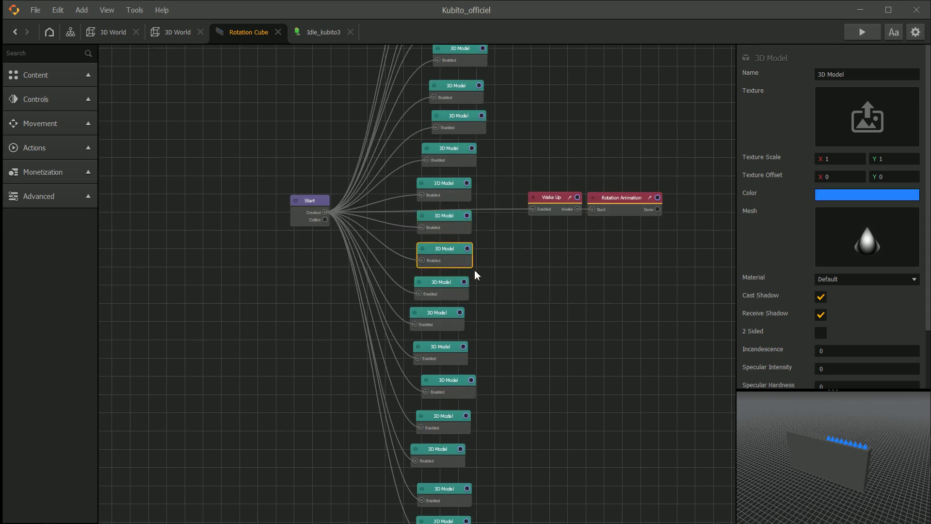
{"action": "left_click", "coordinate": [862, 195]}
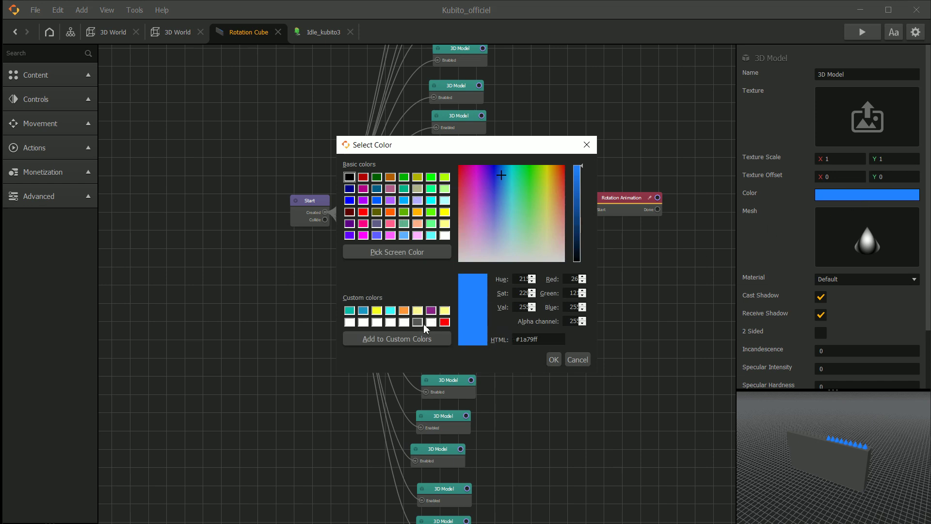
{"action": "left_click", "coordinate": [417, 323]}
{"action": "left_click", "coordinate": [552, 360]}
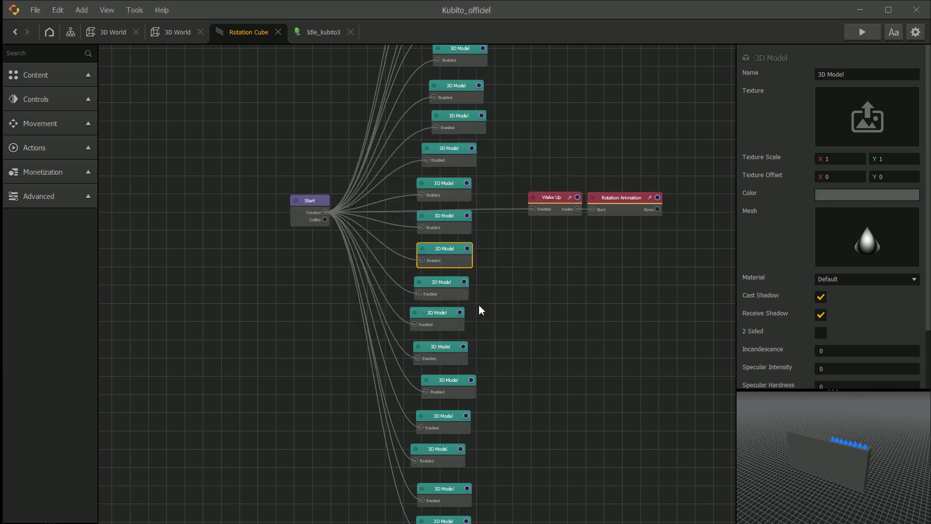
Apply the custom dark grey #4d4d4d to the third and fourth 3D Model spike nodes below the wall's cube node.
{"action": "left_click", "coordinate": [441, 288]}
{"action": "left_click", "coordinate": [882, 196]}
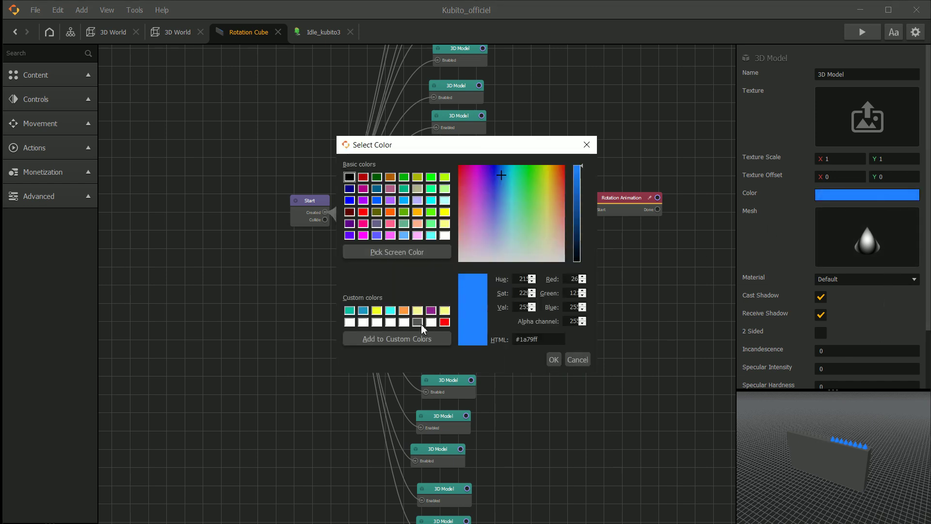
{"action": "left_click", "coordinate": [418, 323]}
{"action": "left_click", "coordinate": [552, 360]}
{"action": "left_click", "coordinate": [458, 328]}
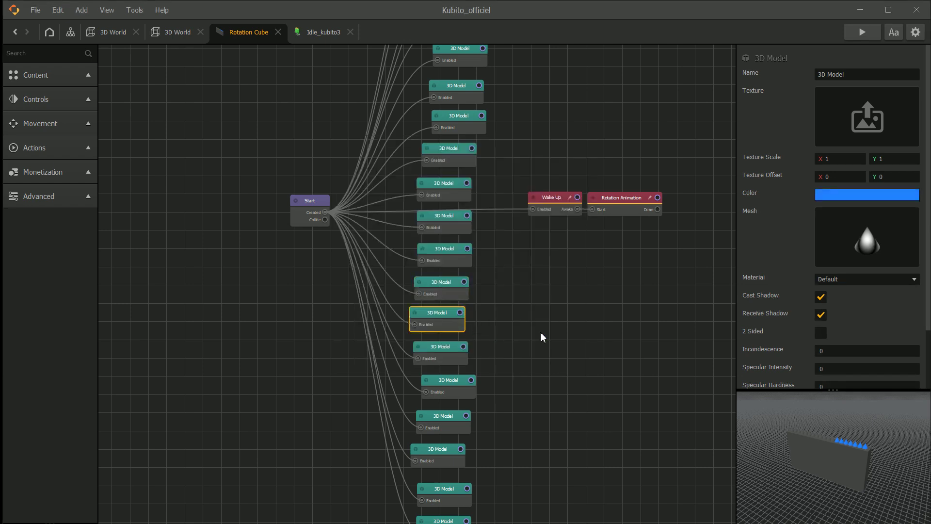
{"action": "left_click", "coordinate": [848, 195]}
{"action": "left_click", "coordinate": [418, 323]}
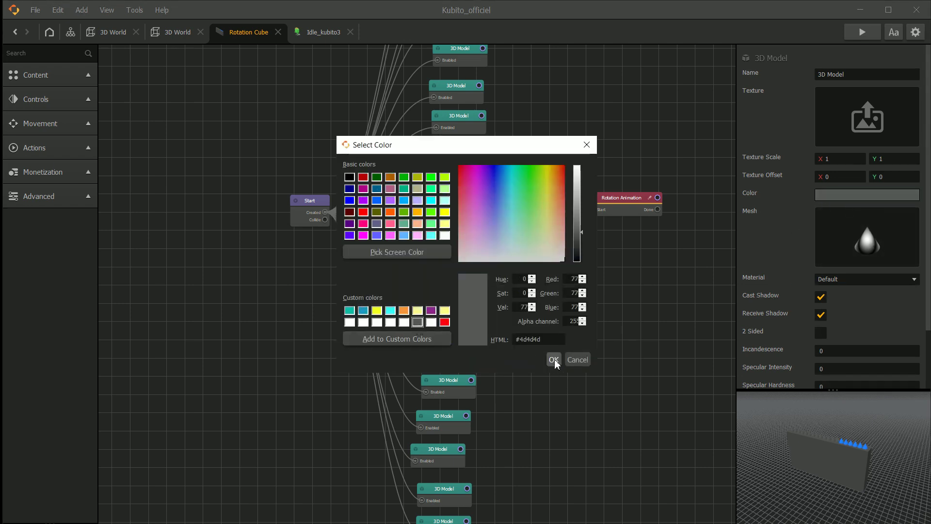
{"action": "left_click", "coordinate": [553, 360]}
Try to recolor the fifth 3D Model spike node below the wall's cube node.
{"action": "left_click", "coordinate": [458, 360]}
{"action": "left_click", "coordinate": [820, 195]}
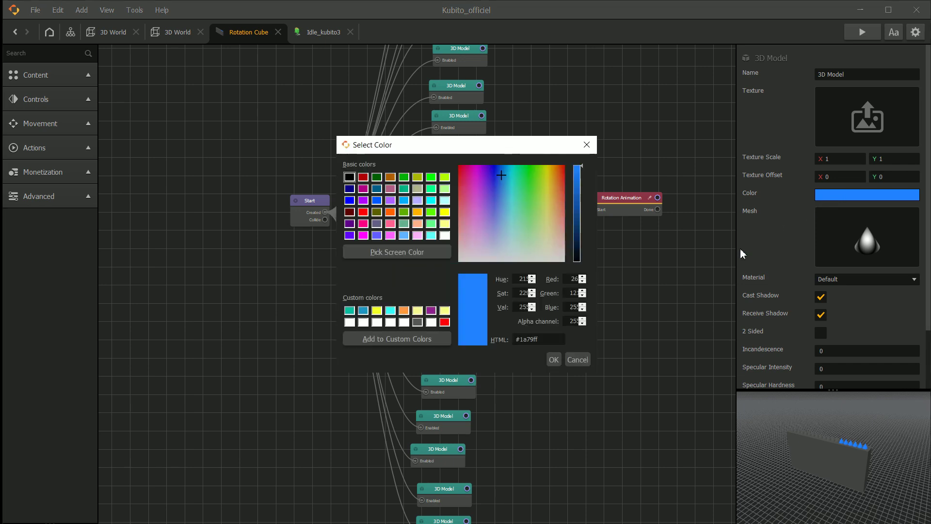
{"action": "left_click", "coordinate": [553, 359]}
Apply the custom dark grey #4d4d4d to the sixth and seventh 3D Model spike nodes below the wall's cube node.
{"action": "left_click", "coordinate": [455, 393]}
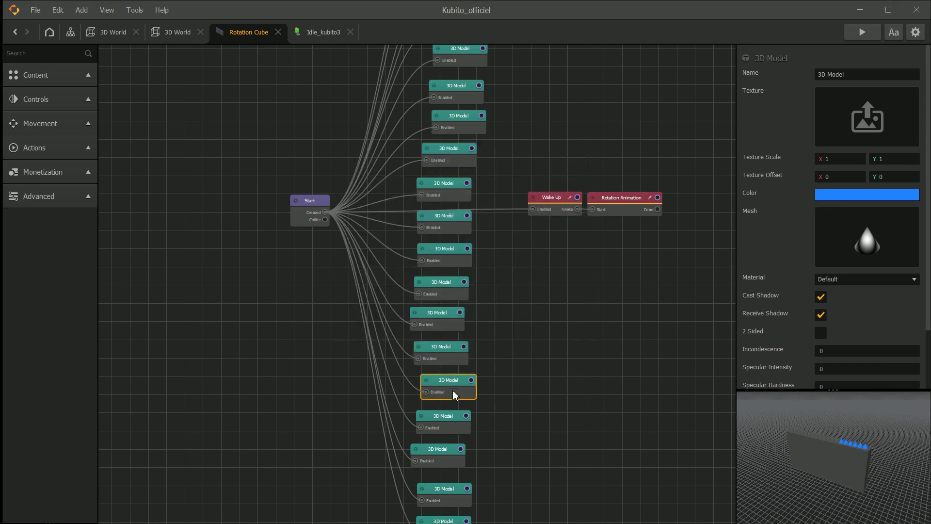
{"action": "left_click", "coordinate": [850, 196]}
{"action": "left_click", "coordinate": [417, 322]}
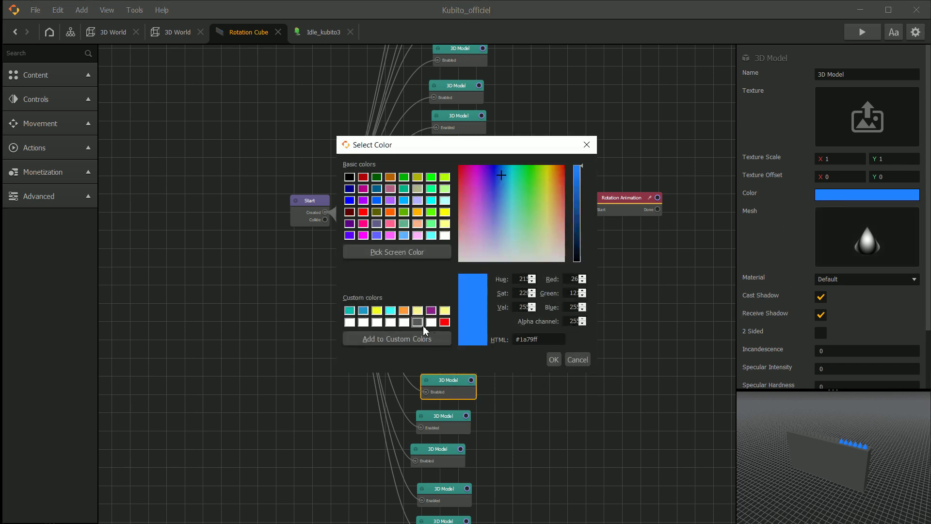
{"action": "left_click", "coordinate": [553, 359]}
{"action": "left_click_drag", "start_coordinate": [562, 476], "coordinate": [584, 323]}
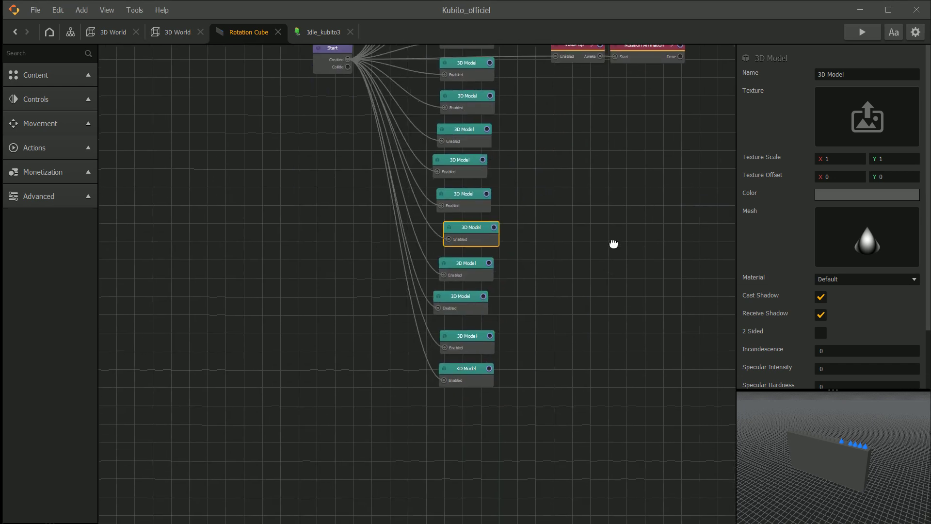
{"action": "left_click", "coordinate": [480, 276]}
{"action": "left_click", "coordinate": [881, 196]}
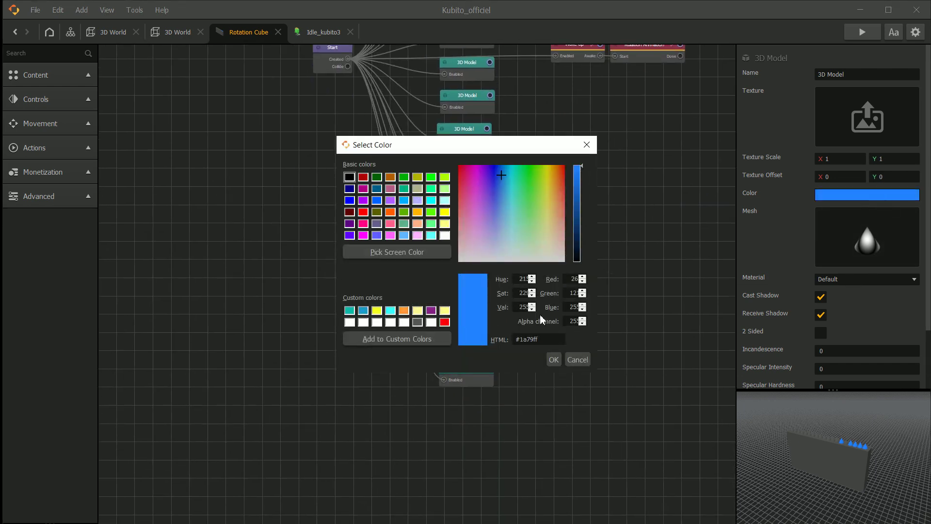
{"action": "left_click", "coordinate": [430, 322]}
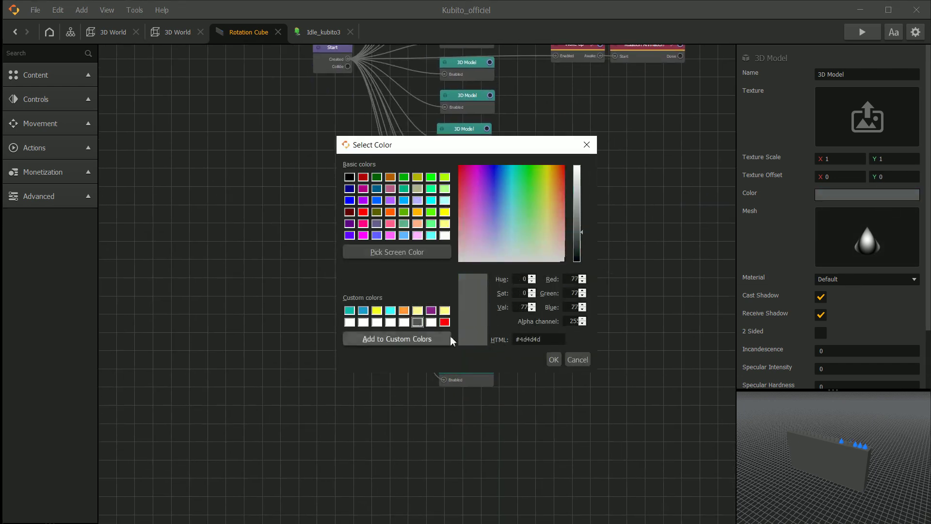
{"action": "left_click", "coordinate": [554, 360]}
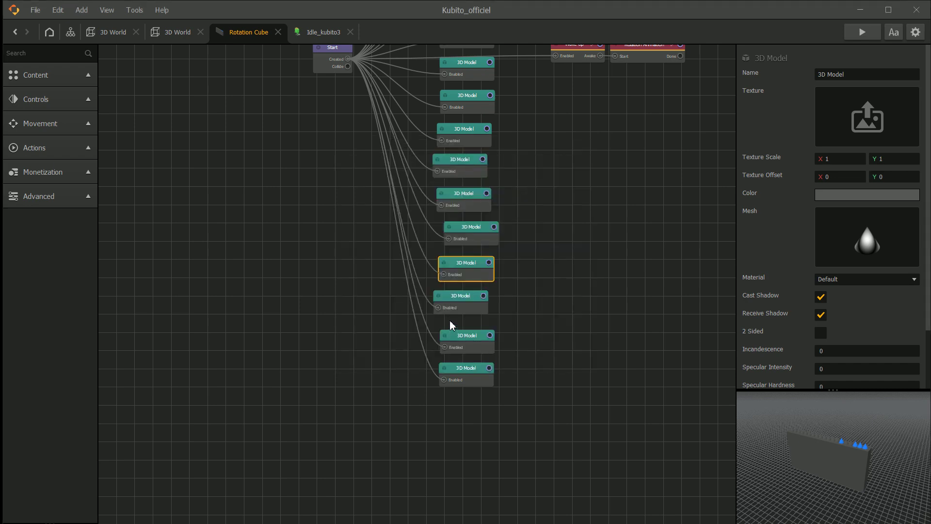
Apply the custom dark grey #4d4d4d to the last three 3D Model spike nodes in the column.
{"action": "left_click", "coordinate": [842, 195]}
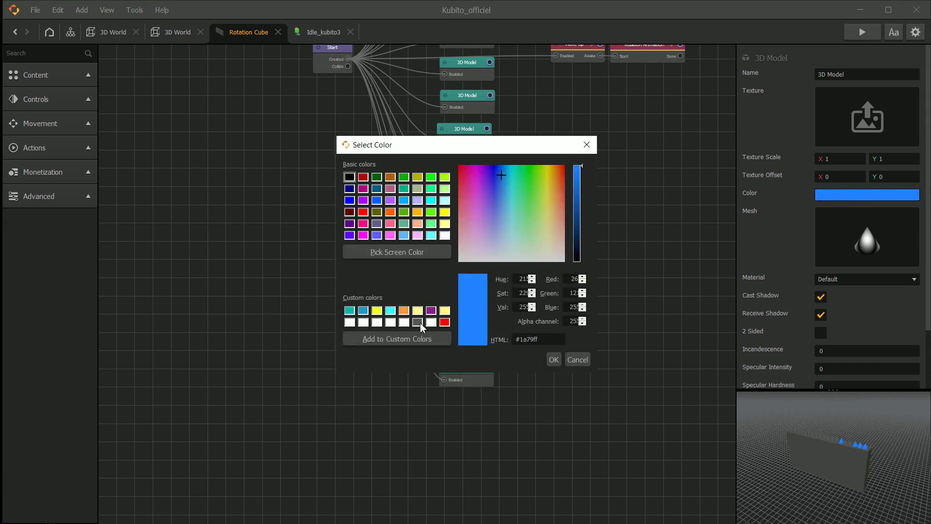
{"action": "left_click", "coordinate": [419, 323]}
{"action": "left_click", "coordinate": [553, 359]}
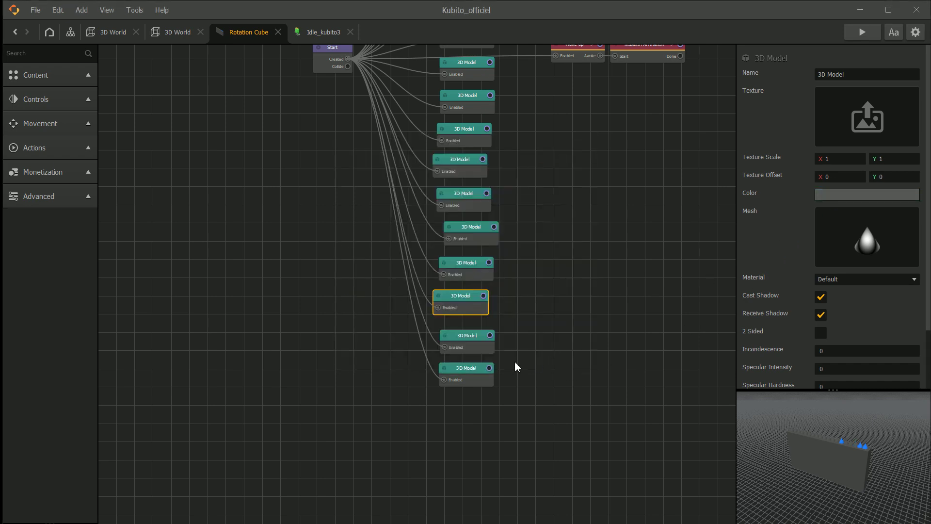
{"action": "left_click", "coordinate": [840, 199]}
{"action": "left_click", "coordinate": [419, 323]}
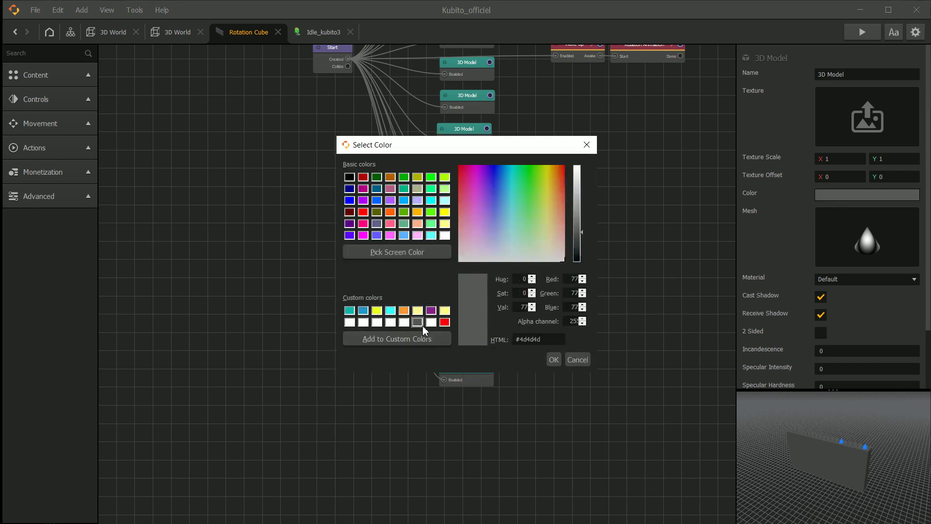
{"action": "left_click", "coordinate": [555, 360]}
{"action": "left_click", "coordinate": [473, 373]}
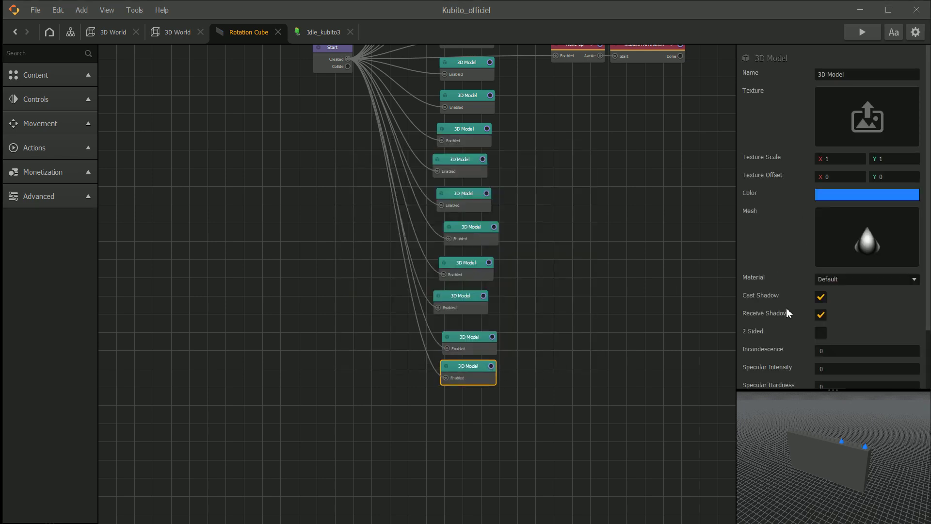
{"action": "left_click", "coordinate": [855, 197]}
{"action": "left_click", "coordinate": [418, 322]}
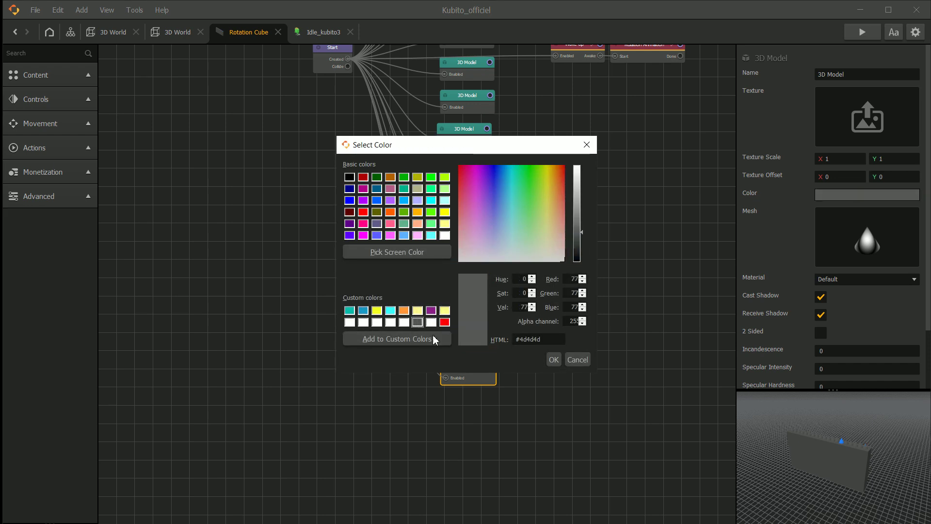
{"action": "left_click", "coordinate": [553, 359]}
Check the lower 3D Model nodes for the spike that is still blue and apply the custom dark grey #4d4d4d to it.
{"action": "left_click", "coordinate": [486, 311]}
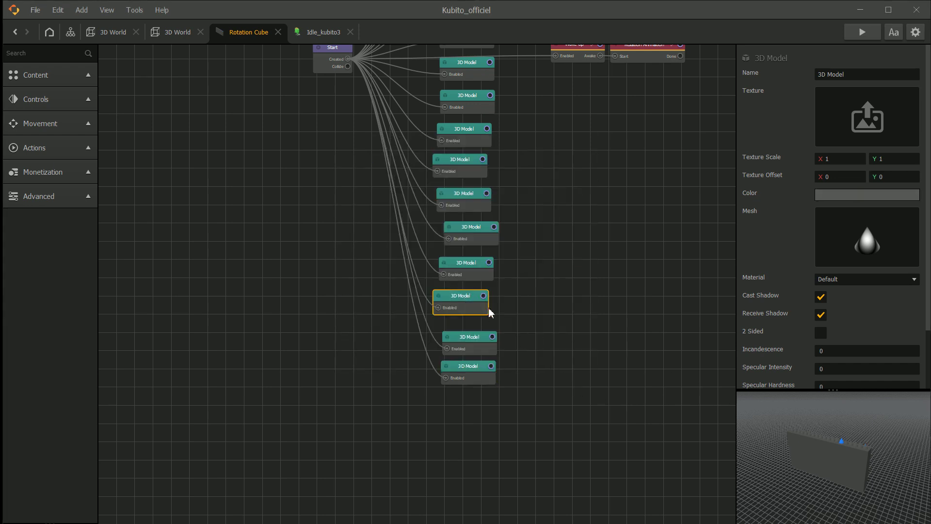
{"action": "left_click", "coordinate": [477, 347]}
{"action": "left_click_drag", "start_coordinate": [474, 269], "coordinate": [476, 267]}
{"action": "left_click", "coordinate": [475, 221]}
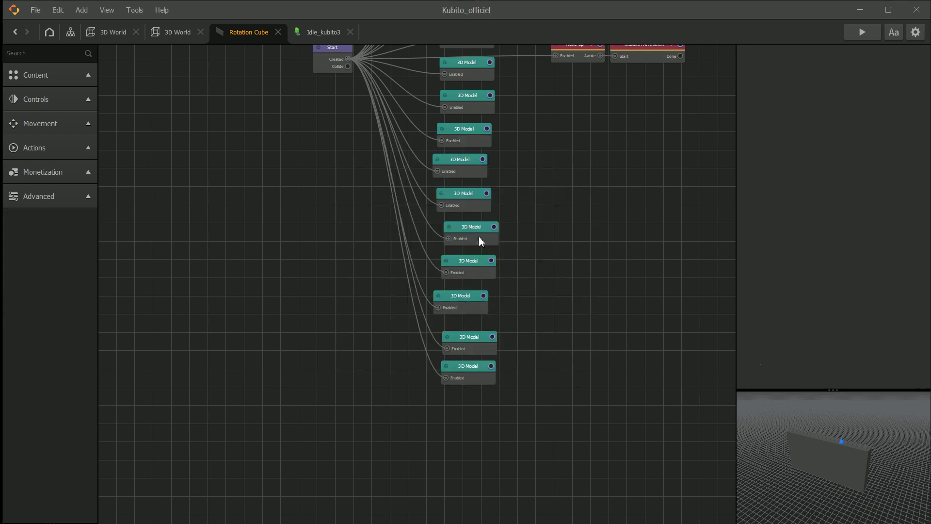
{"action": "left_click", "coordinate": [480, 239]}
{"action": "left_click", "coordinate": [469, 202]}
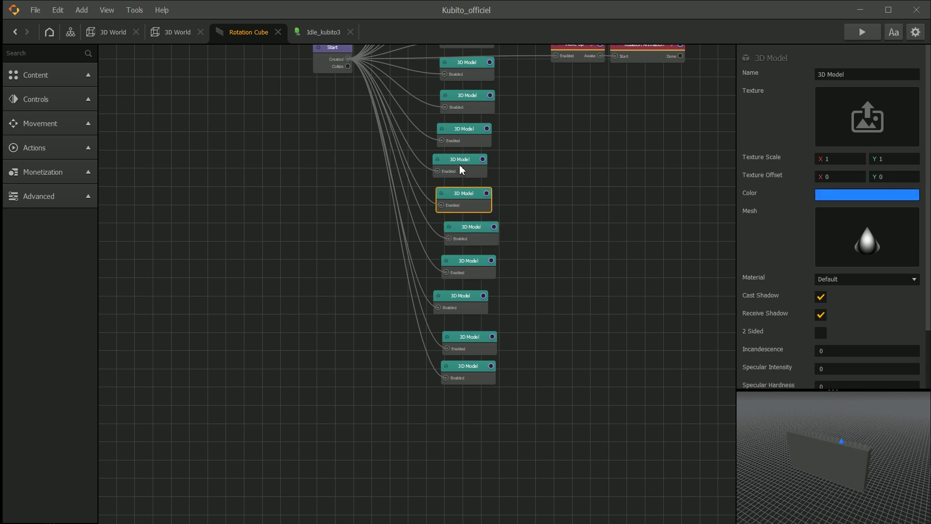
{"action": "left_click", "coordinate": [875, 195]}
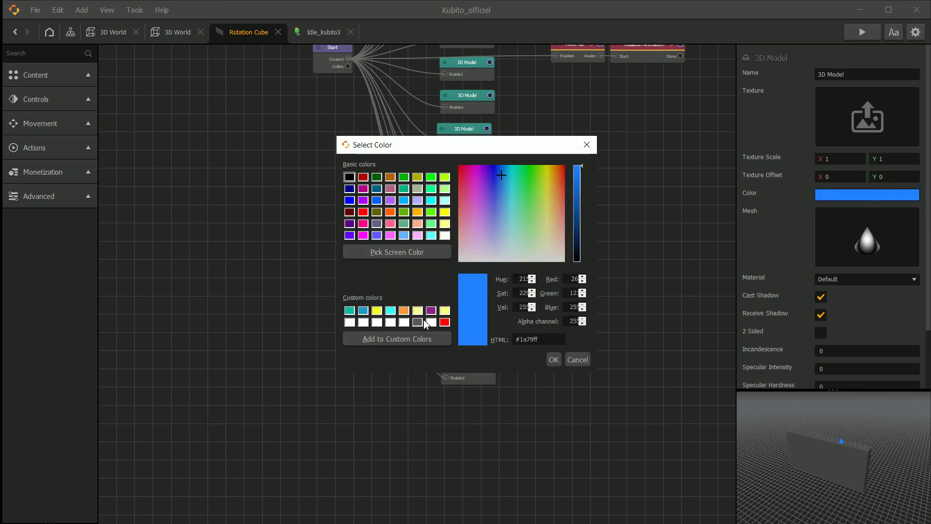
{"action": "left_click", "coordinate": [420, 322]}
{"action": "left_click", "coordinate": [554, 359]}
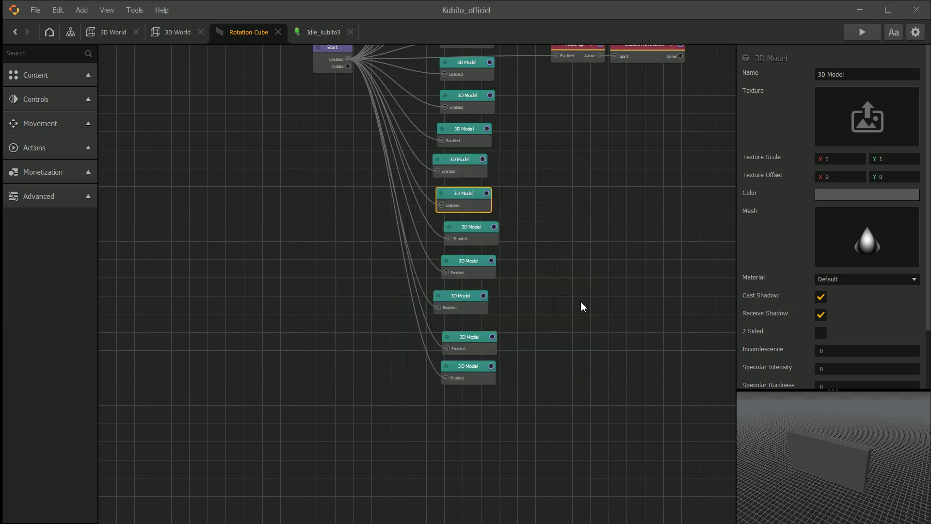
Recolor the wall's cube 3D Model node green #55ff7f after trying yellow and light cyan.
{"action": "scroll", "coordinate": [575, 368], "scroll_direction": "up", "scroll_amount": 5}
{"action": "left_click", "coordinate": [443, 311]}
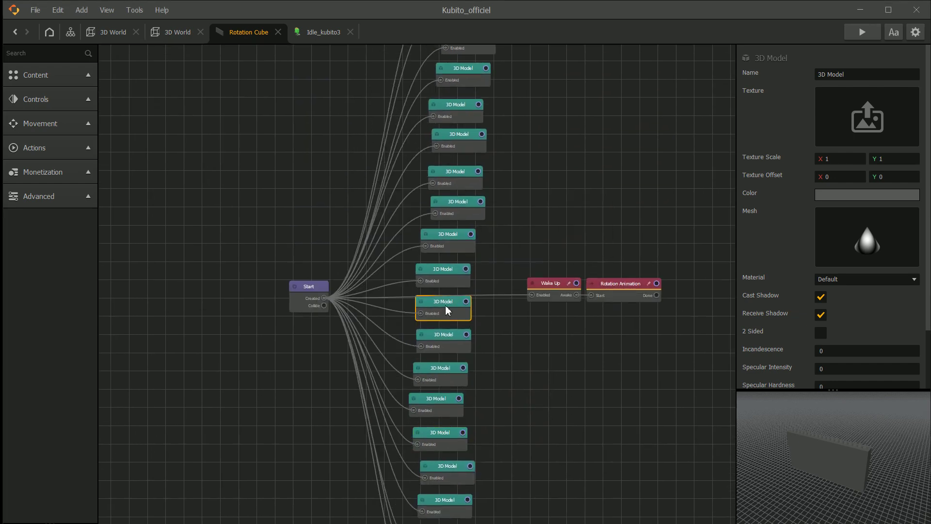
{"action": "left_click", "coordinate": [451, 267]}
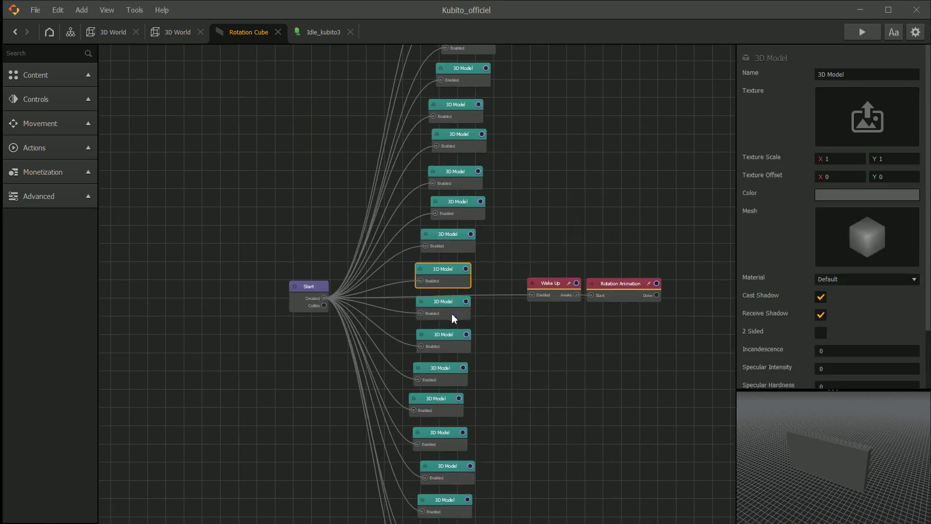
{"action": "left_click", "coordinate": [842, 199]}
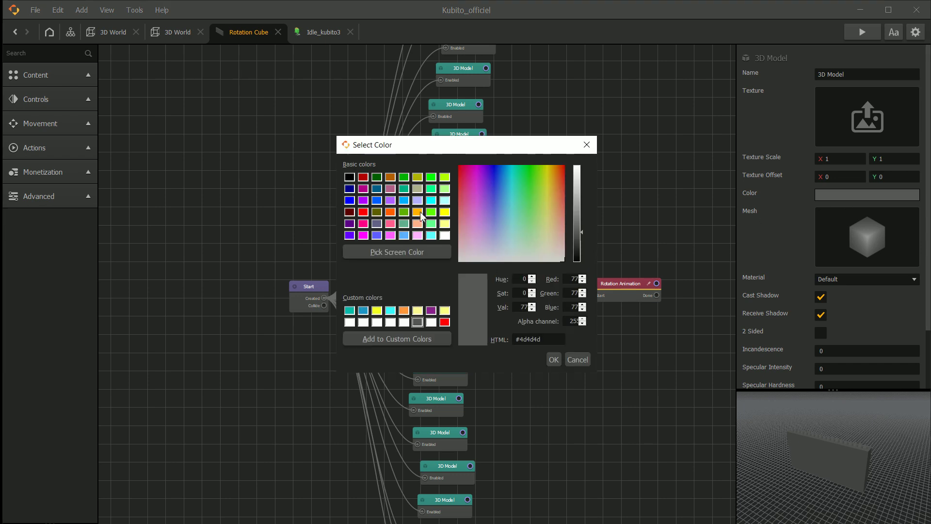
{"action": "left_click", "coordinate": [444, 214]}
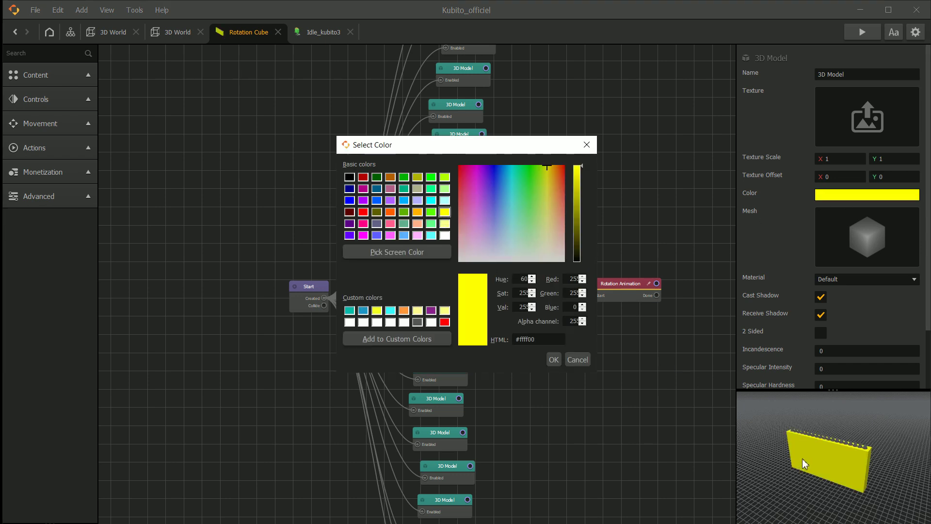
{"action": "left_click", "coordinate": [431, 235]}
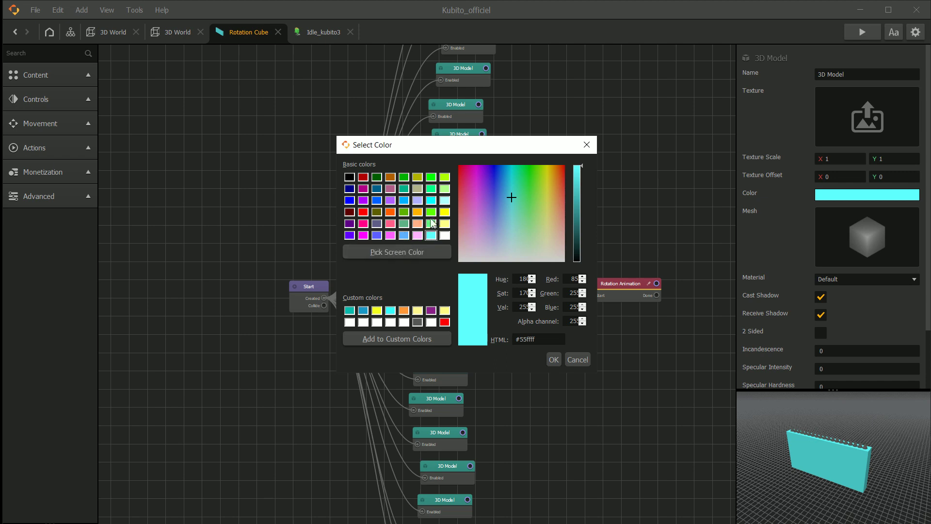
{"action": "left_click", "coordinate": [431, 222]}
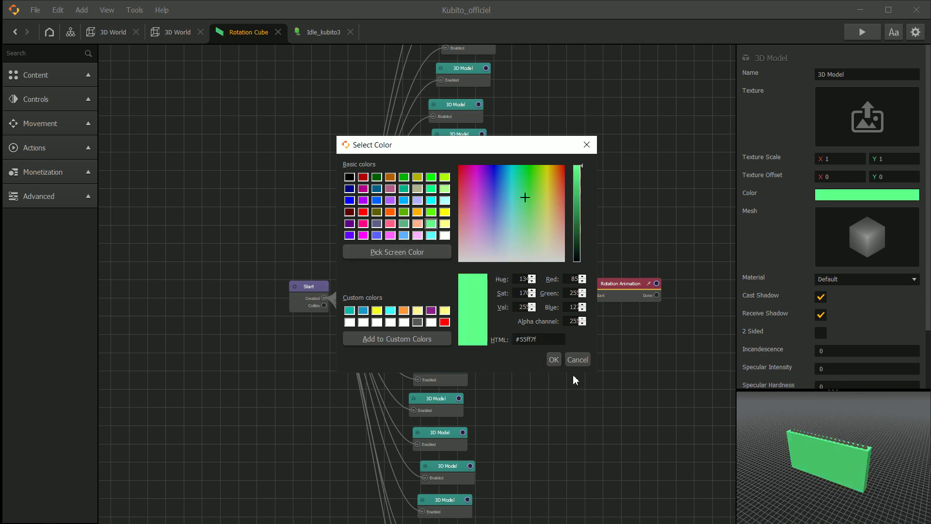
{"action": "left_click", "coordinate": [554, 360]}
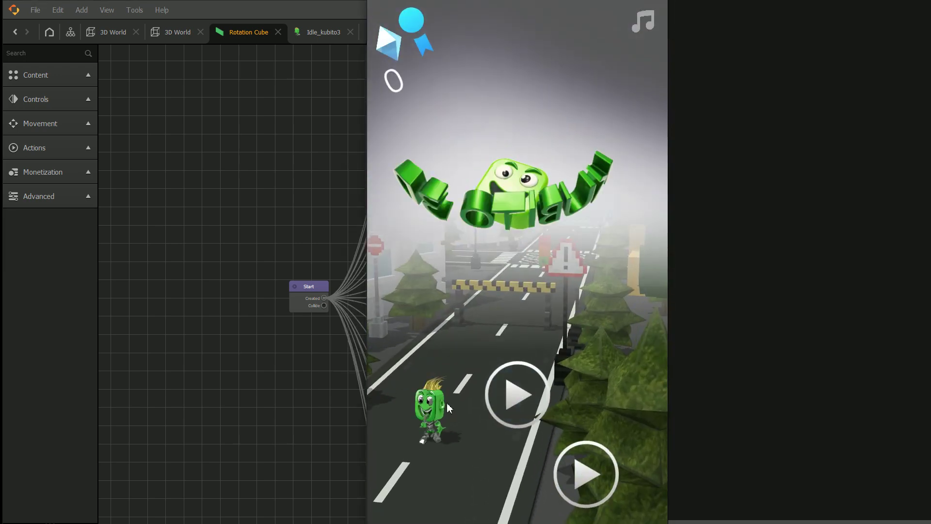
Play-test the level with the green wall, retrying the run and making the character jump the rotating obstacle, and close the preview.
{"action": "left_click", "coordinate": [566, 466]}
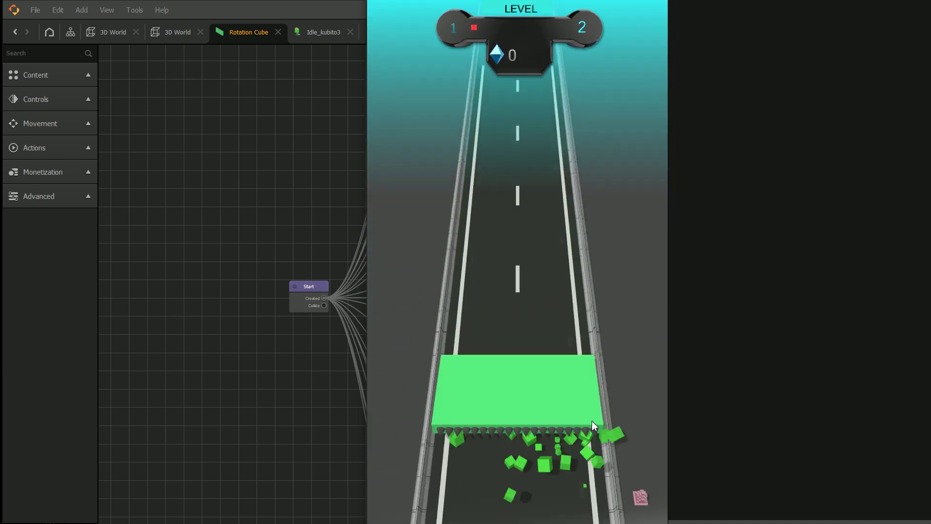
{"action": "left_click", "coordinate": [530, 445]}
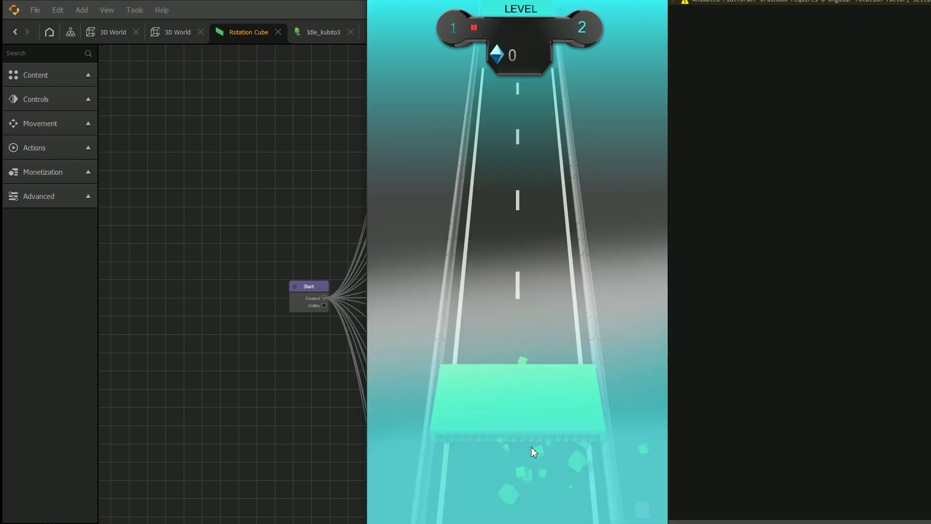
{"action": "left_click", "coordinate": [530, 468]}
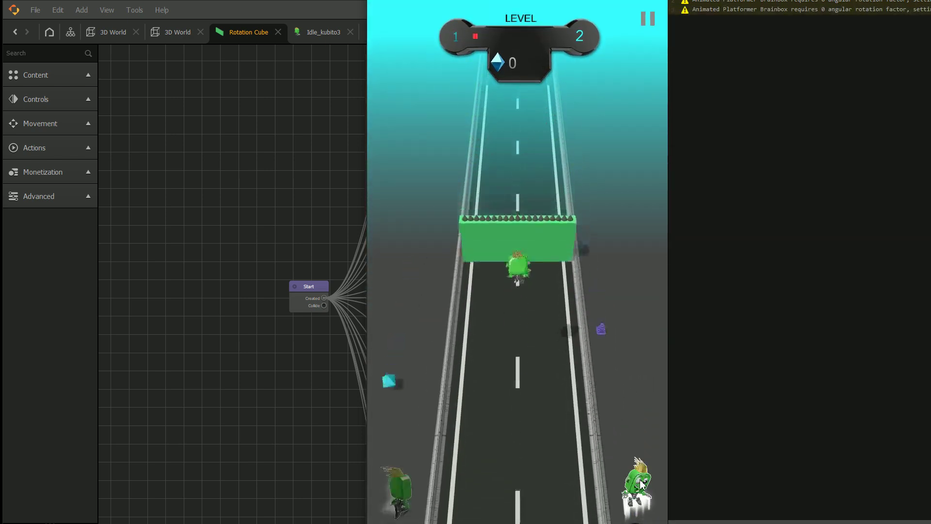
{"action": "left_click", "coordinate": [640, 484]}
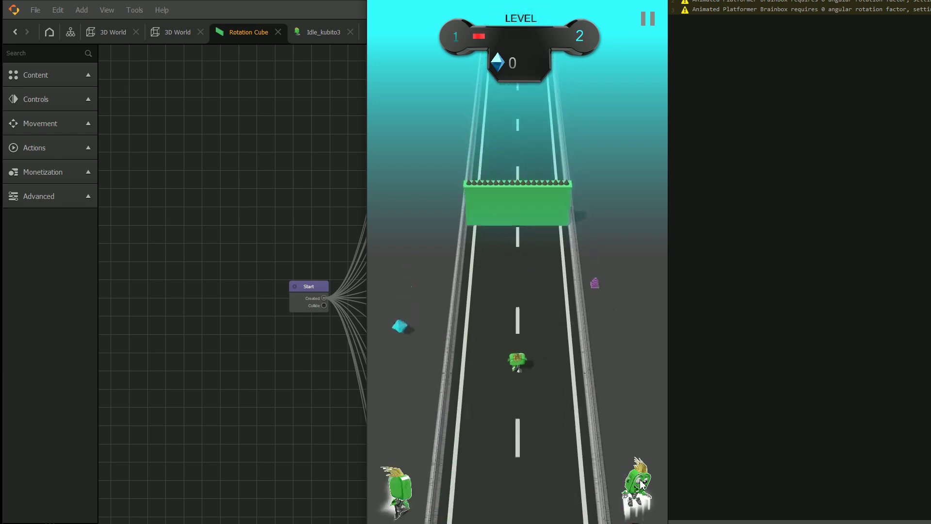
{"action": "left_click", "coordinate": [641, 484]}
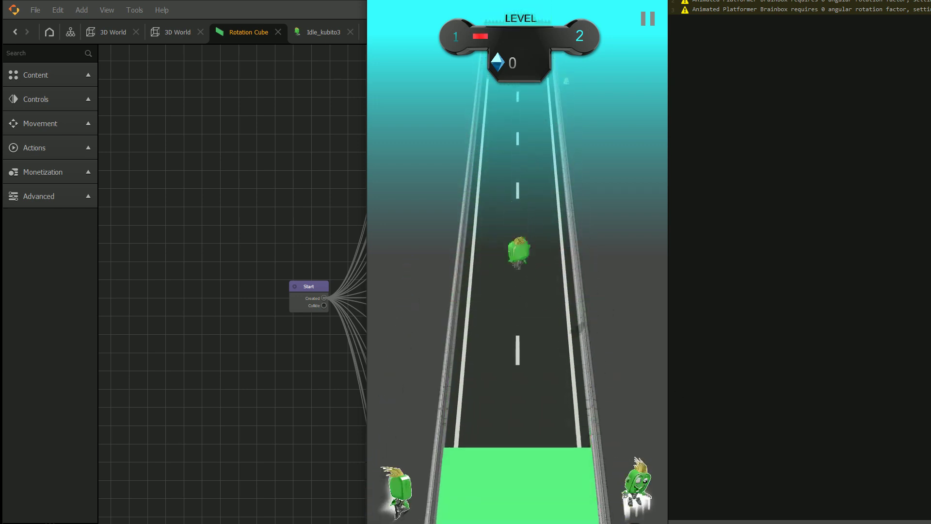
{"action": "key", "text": "Escape"}
Return to the level's 3D World and raise the Diamond beside the road to about Y 2.45.
{"action": "left_click", "coordinate": [322, 32]}
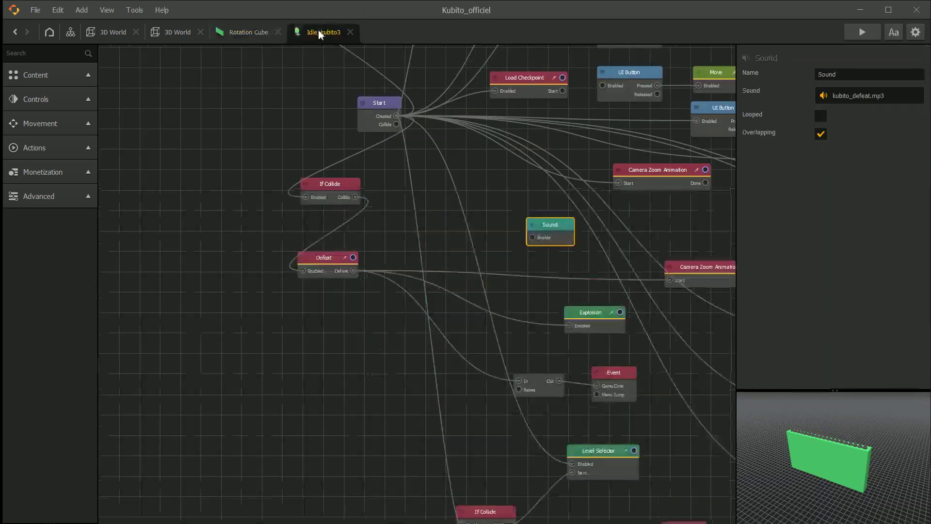
{"action": "left_click", "coordinate": [157, 35]}
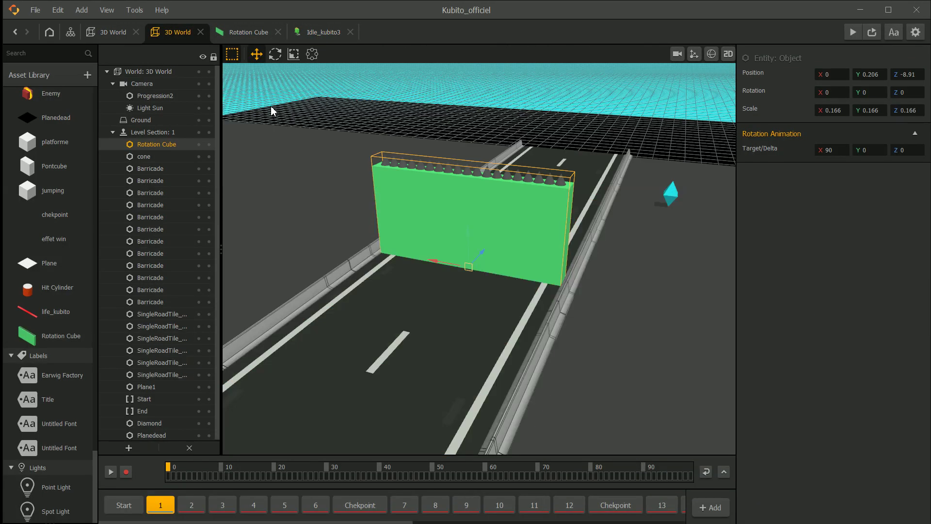
{"action": "left_click", "coordinate": [671, 198]}
{"action": "right_click_drag", "start_coordinate": [674, 216], "coordinate": [671, 206]}
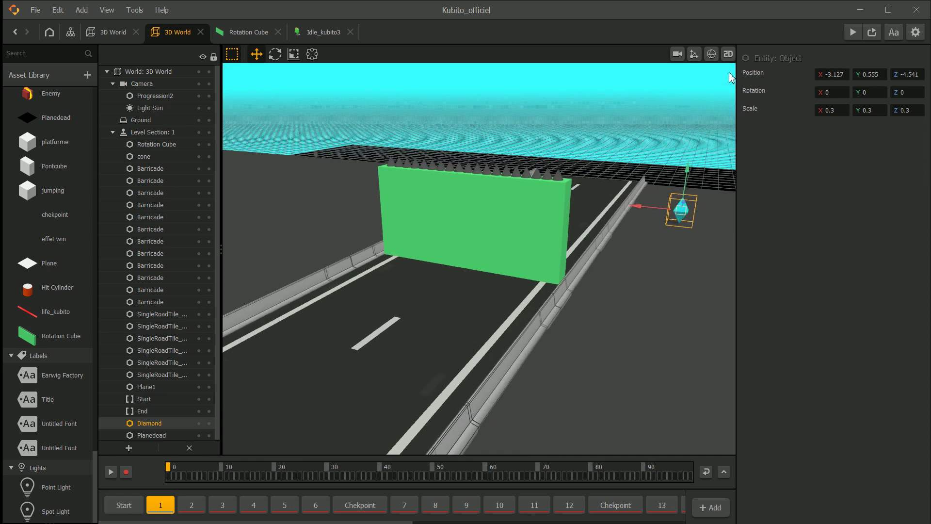
{"action": "left_click_drag", "start_coordinate": [689, 170], "coordinate": [728, 56]}
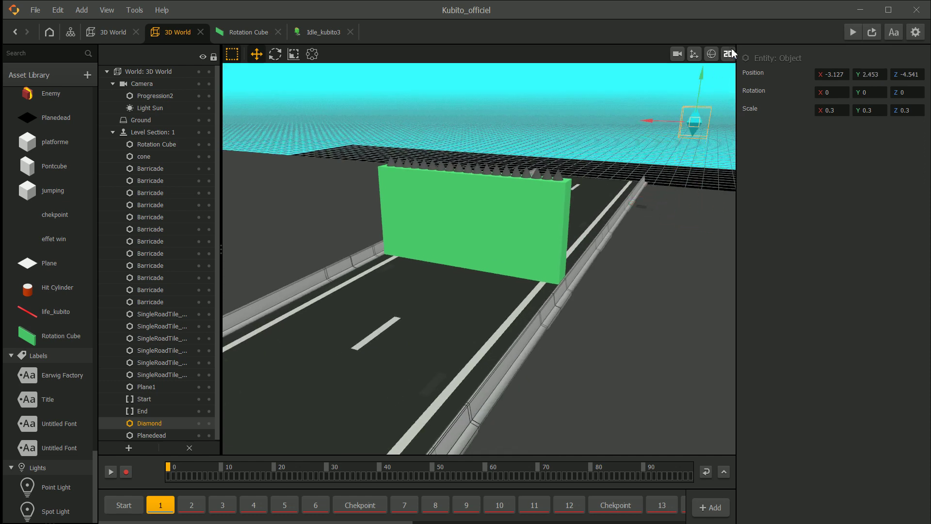
In the 2D view, center the Diamond over the wall with X position 0 and lower it to about Y 2.33.
{"action": "left_click", "coordinate": [729, 54]}
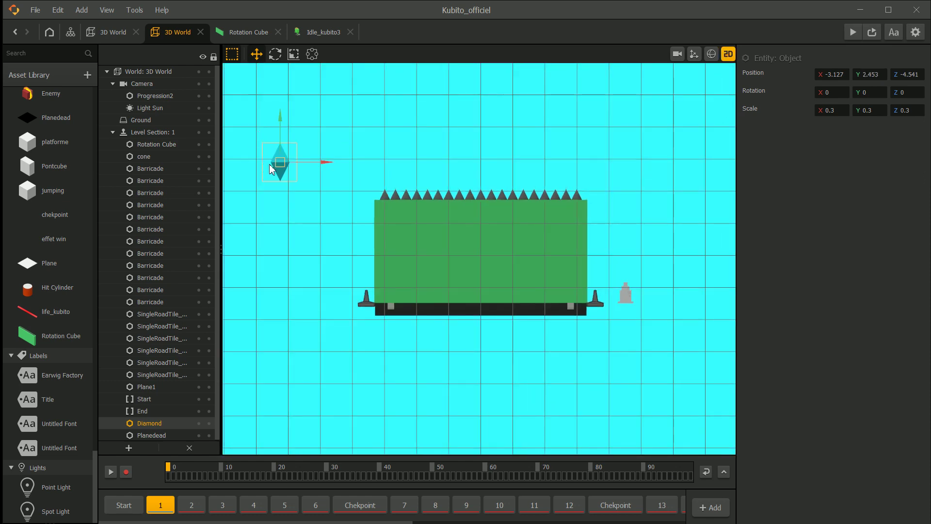
{"action": "left_click_drag", "start_coordinate": [271, 169], "coordinate": [459, 163]}
{"action": "scroll", "coordinate": [472, 163], "scroll_direction": "up", "scroll_amount": 3}
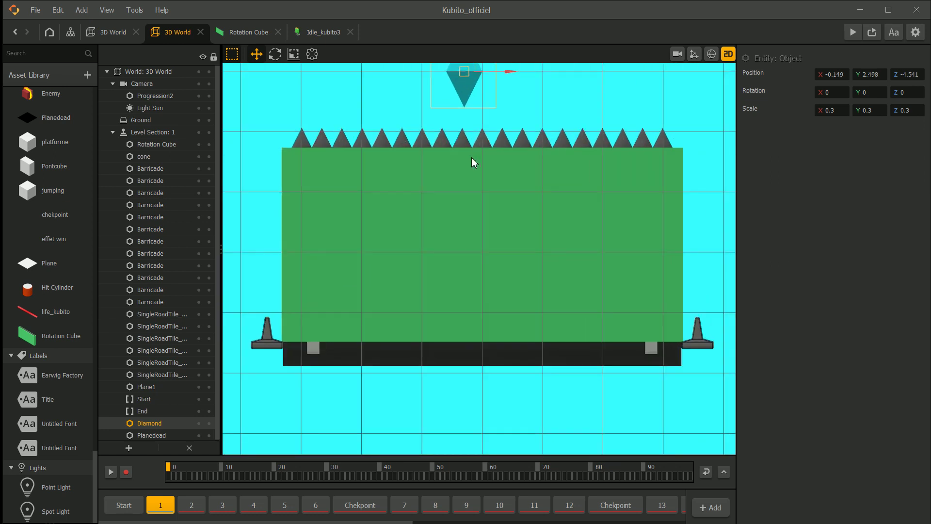
{"action": "middle_click_drag", "start_coordinate": [471, 158], "coordinate": [460, 206]}
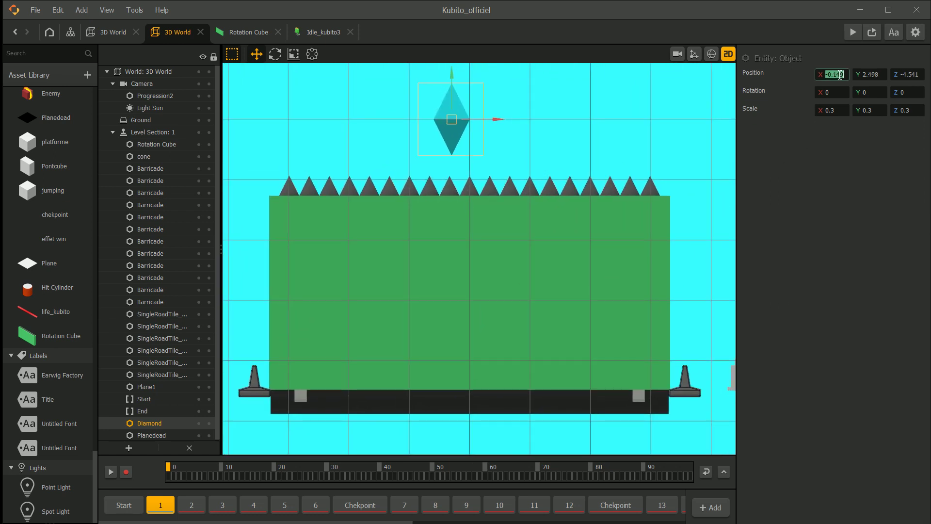
{"action": "type", "text": "0"}
{"action": "key", "text": "Return"}
{"action": "scroll", "coordinate": [527, 141], "scroll_direction": "up", "scroll_amount": 1}
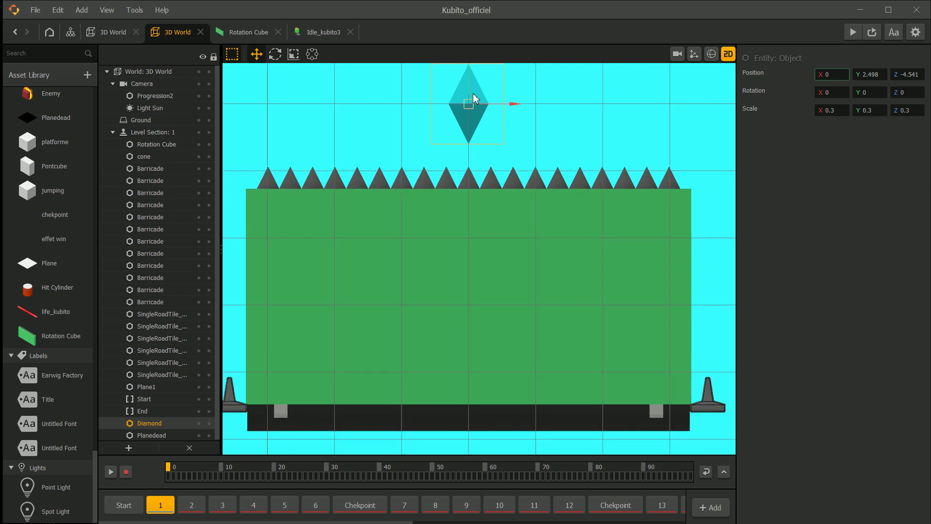
{"action": "left_click_drag", "start_coordinate": [475, 78], "coordinate": [470, 101]}
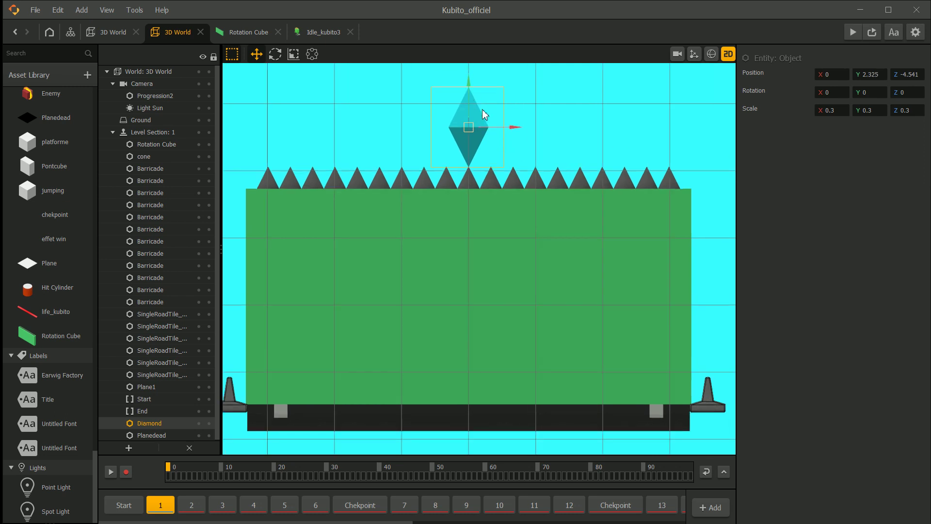
{"action": "scroll", "coordinate": [484, 114], "scroll_direction": "down", "scroll_amount": 2}
Back in the 3D view, move the Diamond along the road onto the wall, at about Z -8.88.
{"action": "left_click", "coordinate": [728, 54]}
{"action": "middle_click_drag", "start_coordinate": [607, 210], "coordinate": [558, 206]}
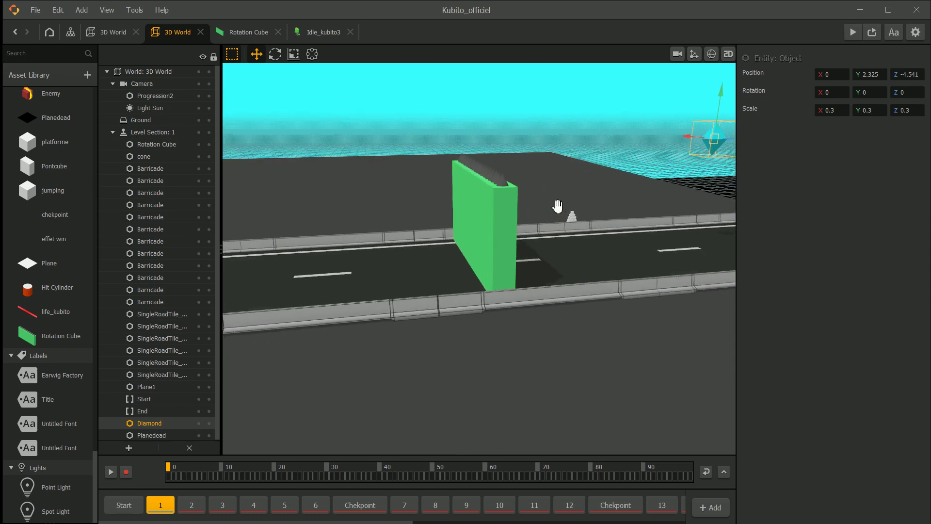
{"action": "middle_click_drag", "start_coordinate": [666, 120], "coordinate": [561, 184]}
{"action": "left_click_drag", "start_coordinate": [696, 165], "coordinate": [466, 171]}
{"action": "scroll", "coordinate": [450, 159], "scroll_direction": "up", "scroll_amount": 1}
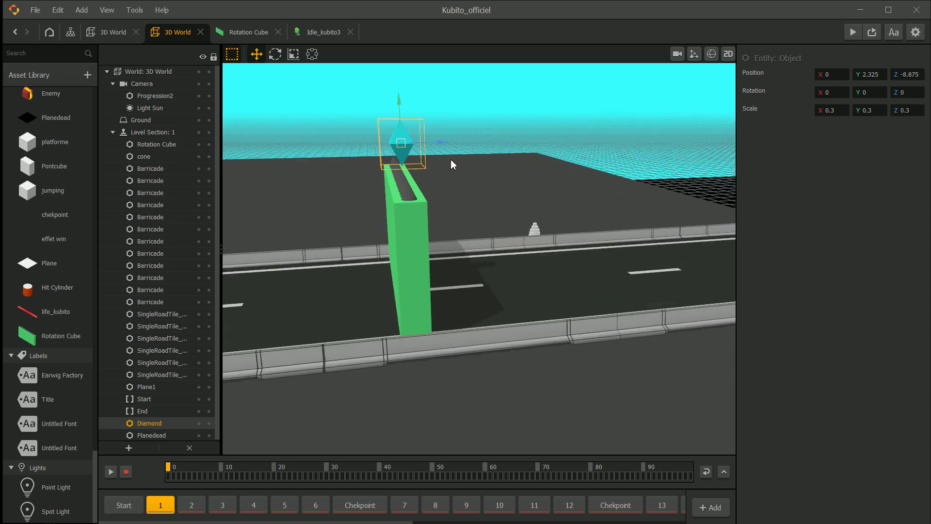
Raise the Diamond above the wall's spikes to about Y 2.79 and adjust its alignment along the road.
{"action": "middle_click_drag", "start_coordinate": [450, 159], "coordinate": [440, 184]}
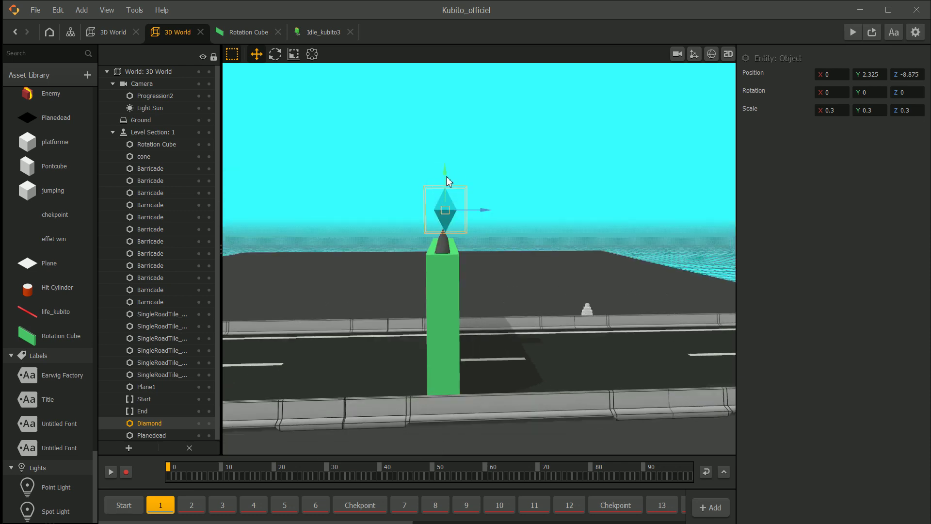
{"action": "left_click_drag", "start_coordinate": [447, 180], "coordinate": [447, 145]}
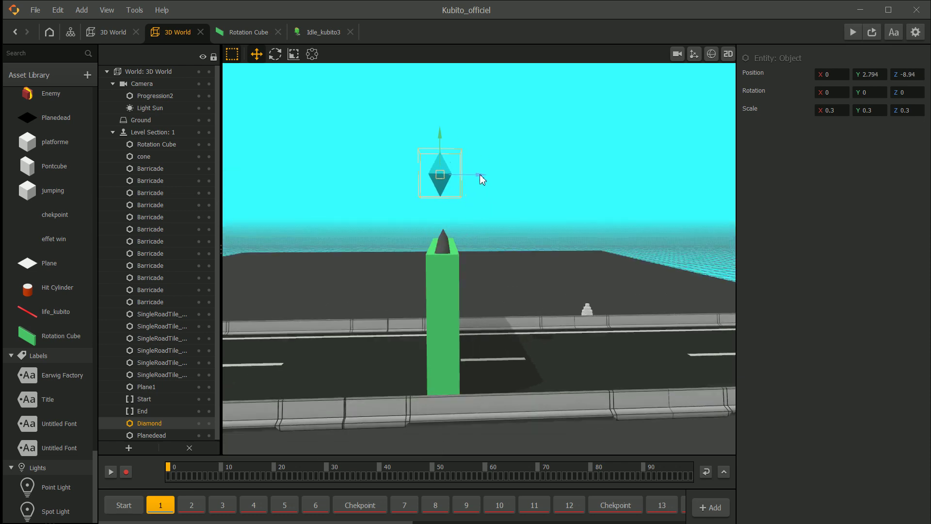
{"action": "left_click_drag", "start_coordinate": [481, 175], "coordinate": [429, 190]}
Duplicate the Diamond twice and place the copies on either side of the wall at Y 2.455, about Z -10.26 and -7.67.
{"action": "key", "text": "ctrl+d"}
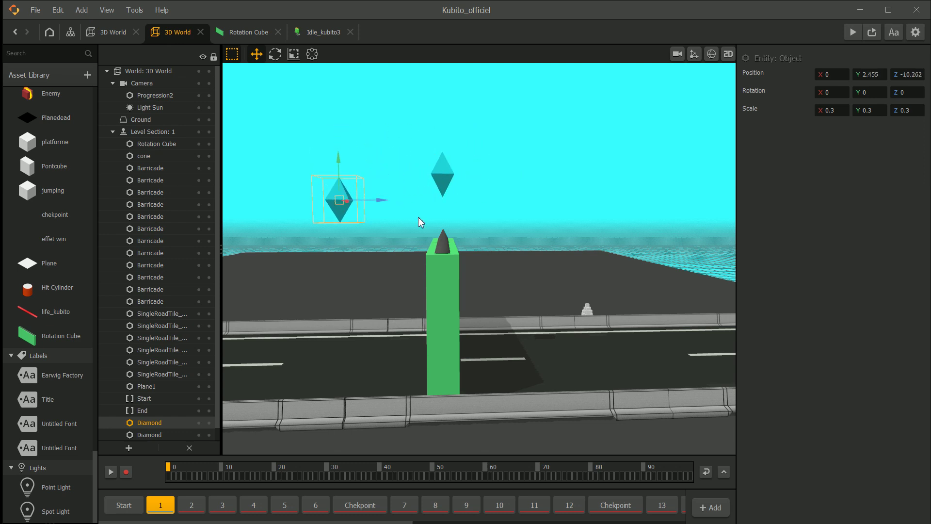
{"action": "key", "text": "ctrl+d"}
{"action": "left_click_drag", "start_coordinate": [454, 199], "coordinate": [561, 189]}
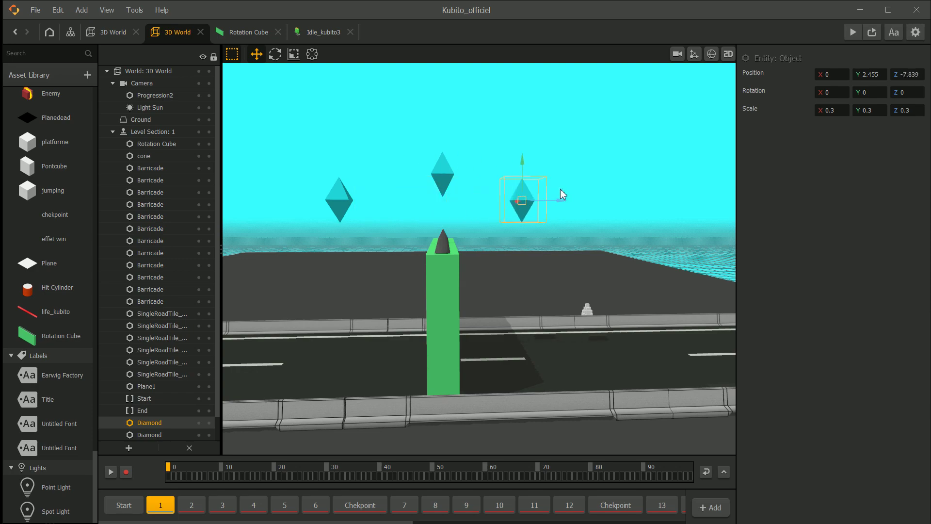
{"action": "right_click_drag", "start_coordinate": [473, 218], "coordinate": [550, 214]}
{"action": "left_click", "coordinate": [585, 162]}
{"action": "right_click_drag", "start_coordinate": [585, 167], "coordinate": [472, 232]}
{"action": "left_click", "coordinate": [472, 232]}
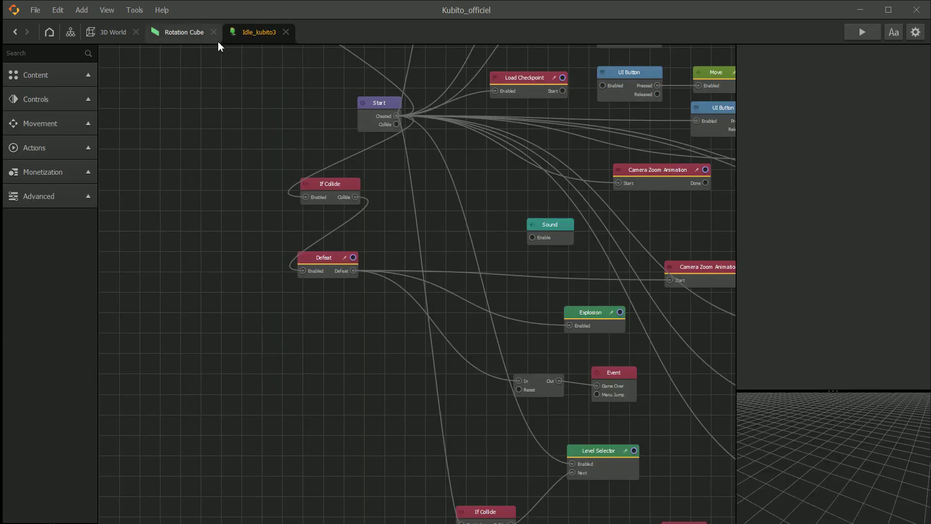
Reopen the 3D World level containing the wall from the project's scene graph and show its level section 1.
{"action": "left_click", "coordinate": [112, 32]}
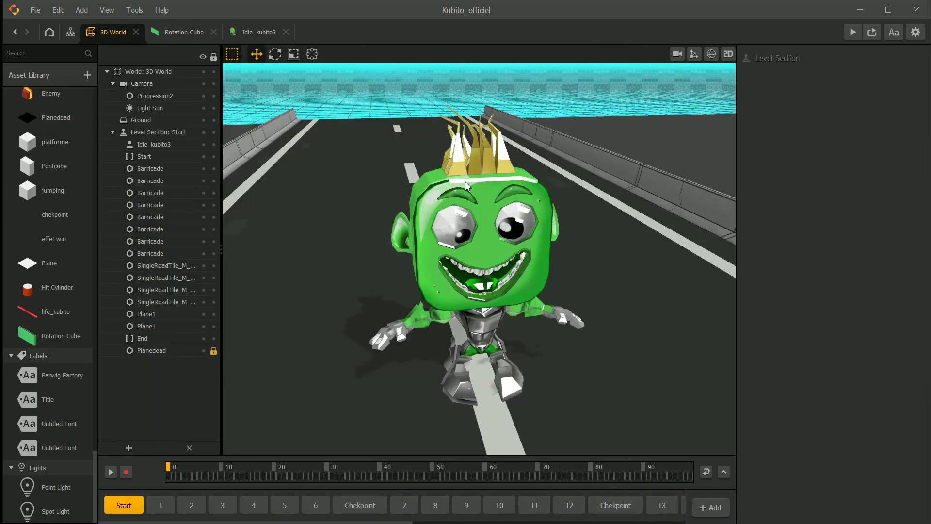
{"action": "left_click", "coordinate": [70, 32]}
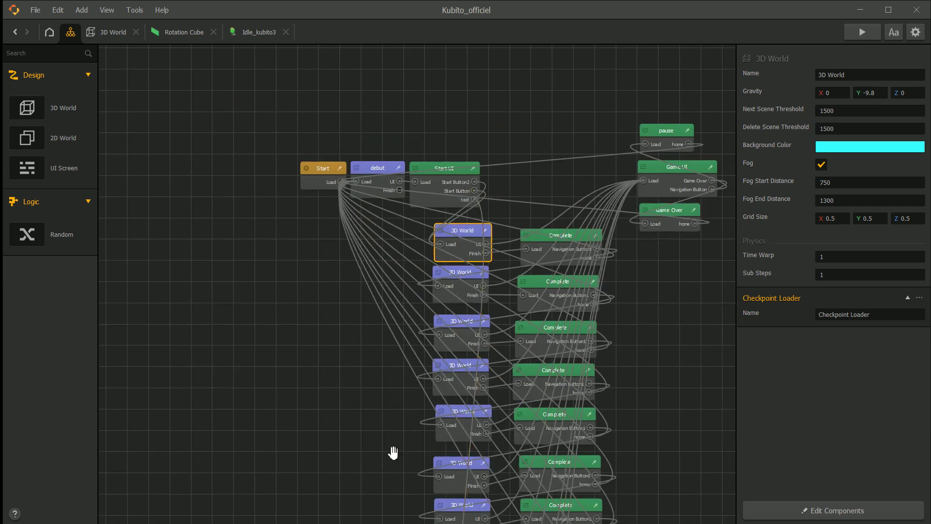
{"action": "left_click", "coordinate": [339, 442]}
{"action": "scroll", "coordinate": [310, 436], "scroll_direction": "down", "scroll_amount": 3}
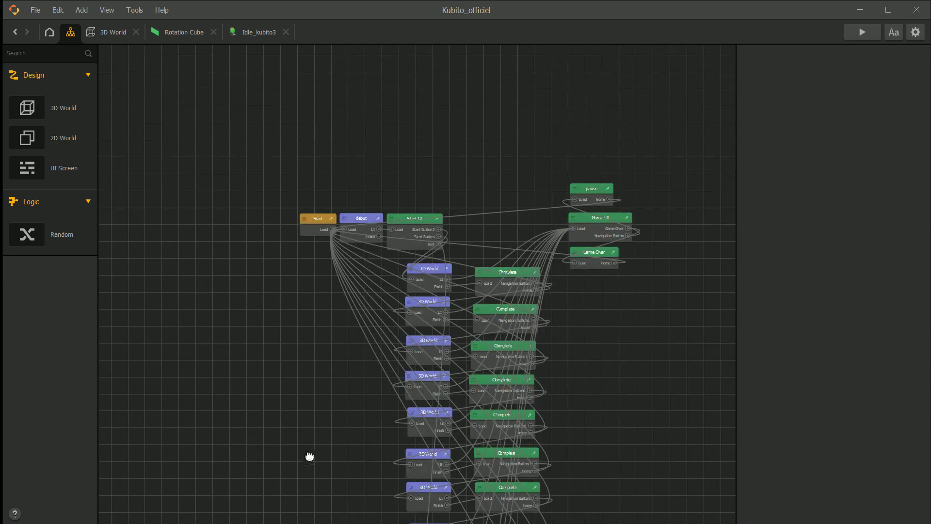
{"action": "scroll", "coordinate": [430, 389], "scroll_direction": "up", "scroll_amount": 3}
{"action": "scroll", "coordinate": [460, 458], "scroll_direction": "up", "scroll_amount": 1}
{"action": "left_click", "coordinate": [467, 451]}
{"action": "double_click", "coordinate": [467, 449]}
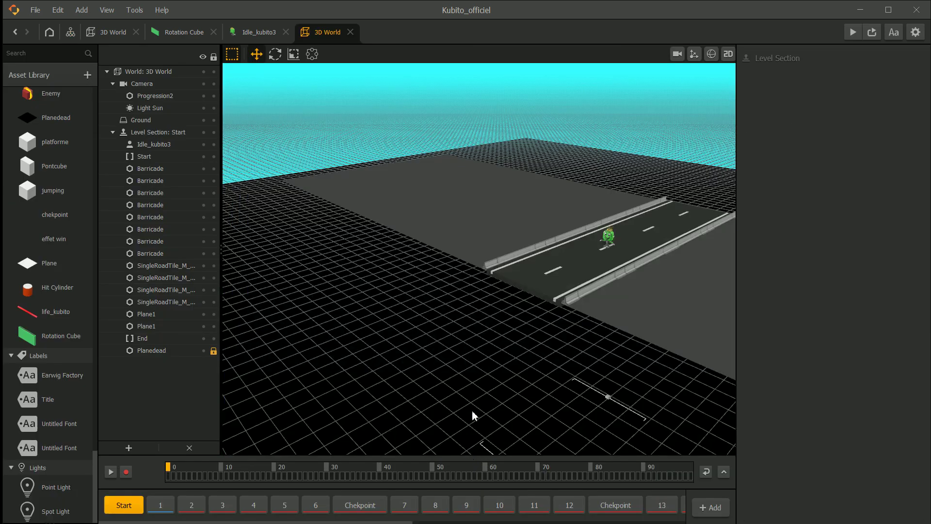
{"action": "left_click", "coordinate": [156, 507]}
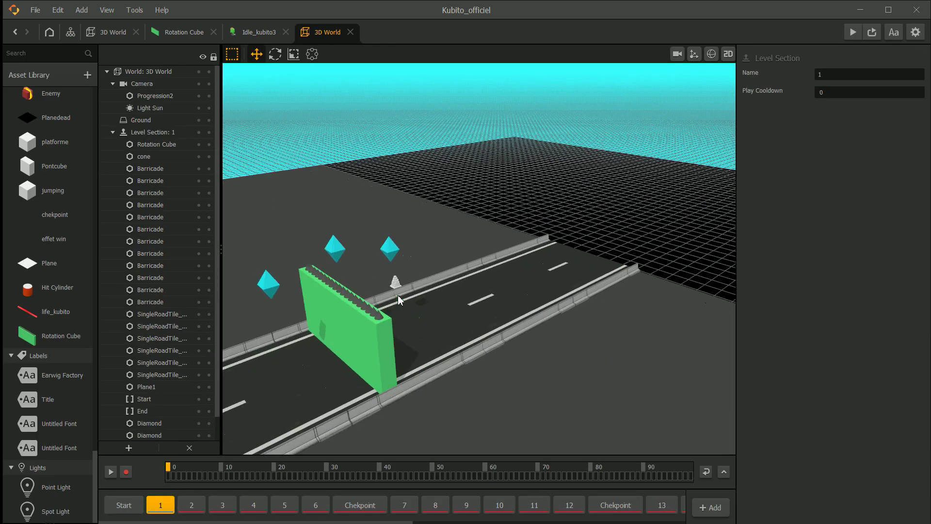
Duplicate the Diamond at Z -10.262 and place the copy lower and farther out from the wall.
{"action": "left_click", "coordinate": [374, 260]}
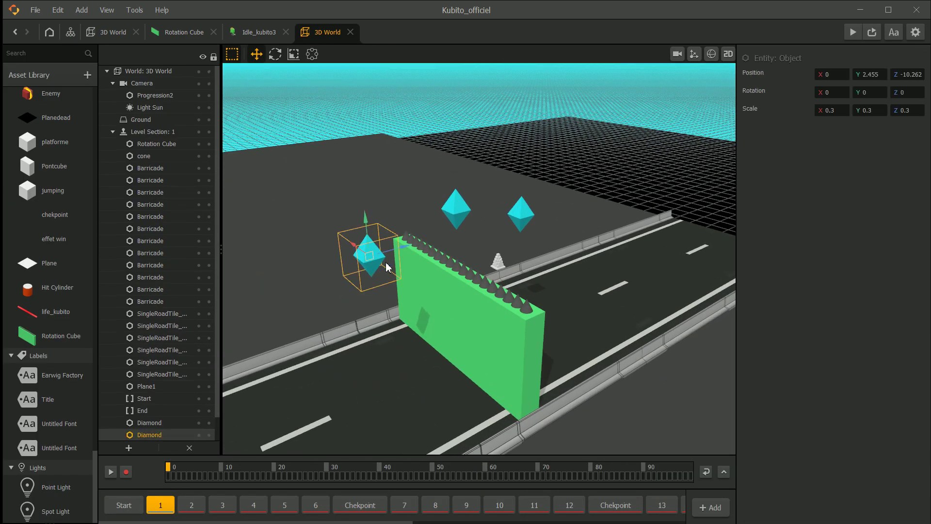
{"action": "key", "text": "ctrl+d"}
{"action": "left_click_drag", "start_coordinate": [396, 244], "coordinate": [368, 338]}
Duplicate the Diamond at Z -7.665 and place the copy lower and farther from the wall, at about Y 0.83, Z -6.964.
{"action": "left_click", "coordinate": [525, 220]}
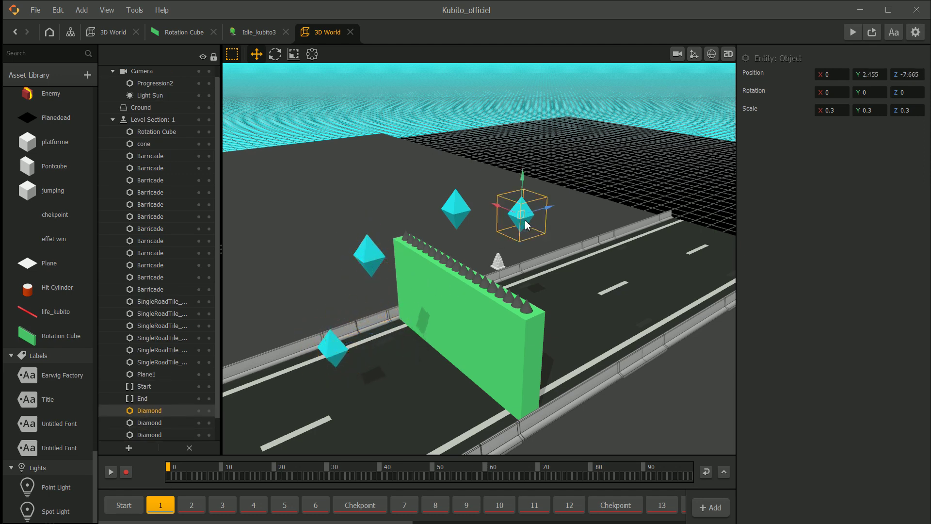
{"action": "mouse_move", "coordinate": [525, 220]}
{"action": "middle_mouse_down"}
{"action": "mouse_move", "coordinate": [555, 241]}
{"action": "mouse_move", "coordinate": [522, 234]}
{"action": "middle_mouse_up"}
{"action": "scroll", "coordinate": [539, 241], "scroll_direction": "down", "scroll_amount": 3}
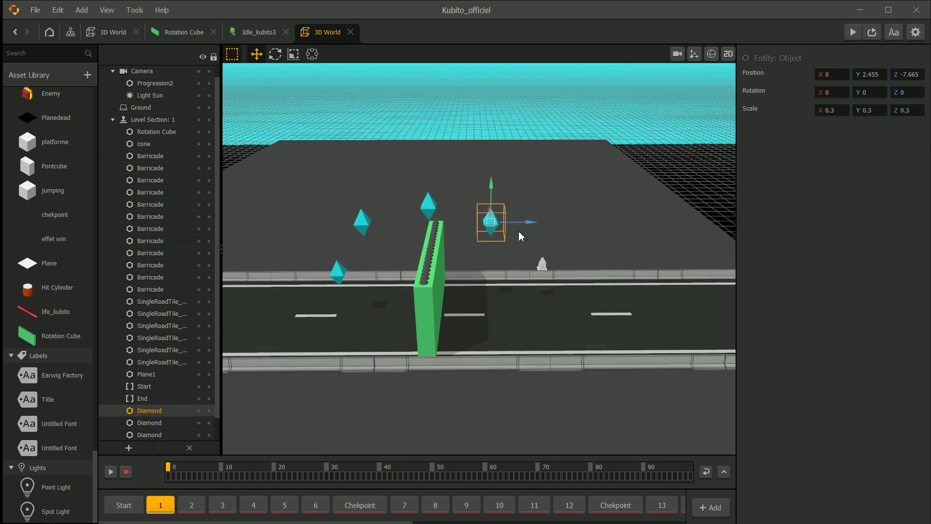
{"action": "left_click_drag", "start_coordinate": [534, 226], "coordinate": [564, 230]}
{"action": "left_click_drag", "start_coordinate": [531, 194], "coordinate": [525, 267]}
Move the cone beyond the wall across the road to the opposite edge, at about X -1.548.
{"action": "middle_click_drag", "start_coordinate": [525, 259], "coordinate": [552, 290]}
{"action": "left_click", "coordinate": [586, 166]}
{"action": "right_click_drag", "start_coordinate": [586, 165], "coordinate": [469, 258]}
{"action": "left_click", "coordinate": [520, 230]}
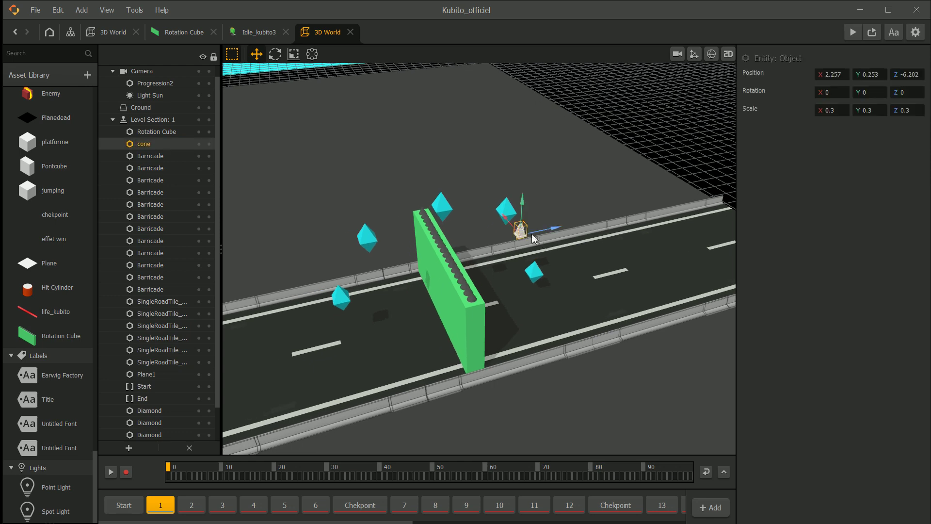
{"action": "left_click_drag", "start_coordinate": [513, 228], "coordinate": [560, 315]}
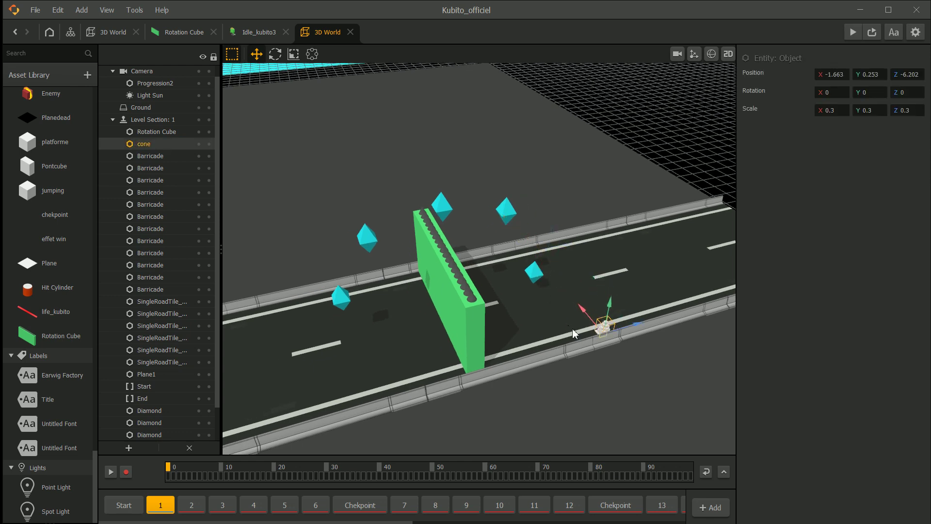
{"action": "right_click_drag", "start_coordinate": [574, 328], "coordinate": [637, 323]}
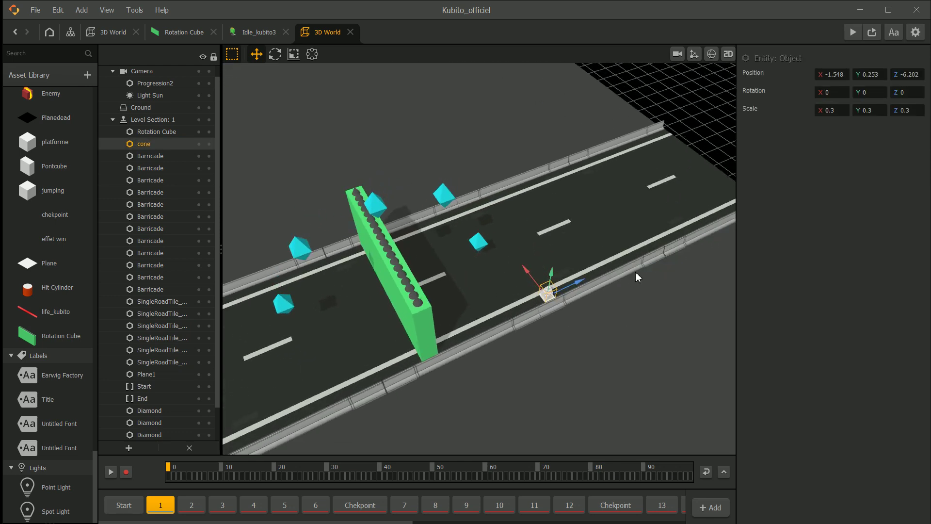
Duplicate the cone twice and space the copies along the road edge at about Z -5.576 and -4.94.
{"action": "left_click", "coordinate": [668, 250]}
{"action": "right_click_drag", "start_coordinate": [686, 246], "coordinate": [565, 276]}
{"action": "scroll", "coordinate": [587, 254], "scroll_direction": "up", "scroll_amount": 2}
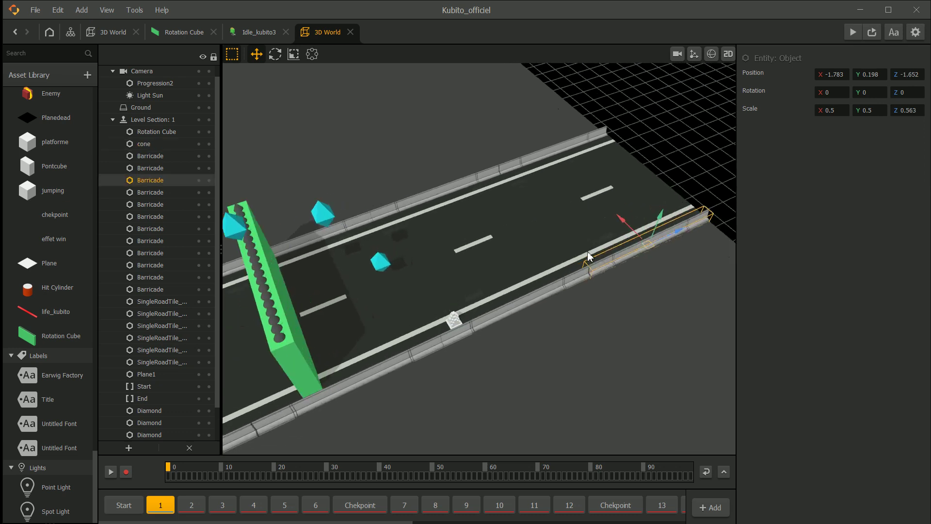
{"action": "left_click", "coordinate": [557, 295]}
{"action": "left_click", "coordinate": [454, 319]}
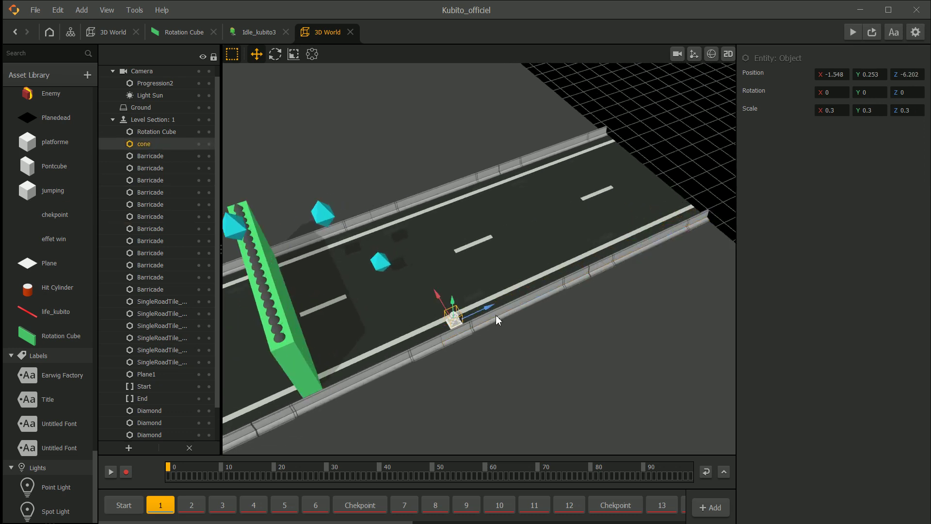
{"action": "key", "text": "ctrl+d"}
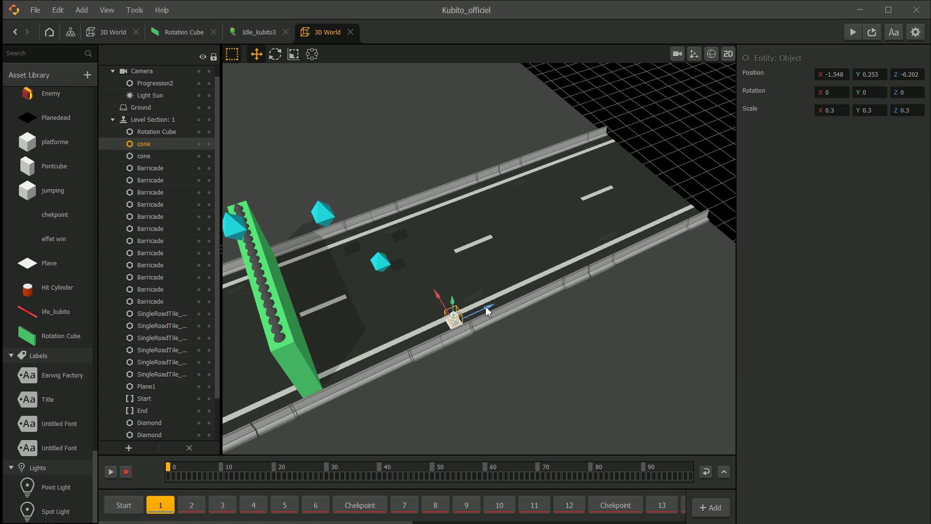
{"action": "left_click_drag", "start_coordinate": [488, 315], "coordinate": [518, 301]}
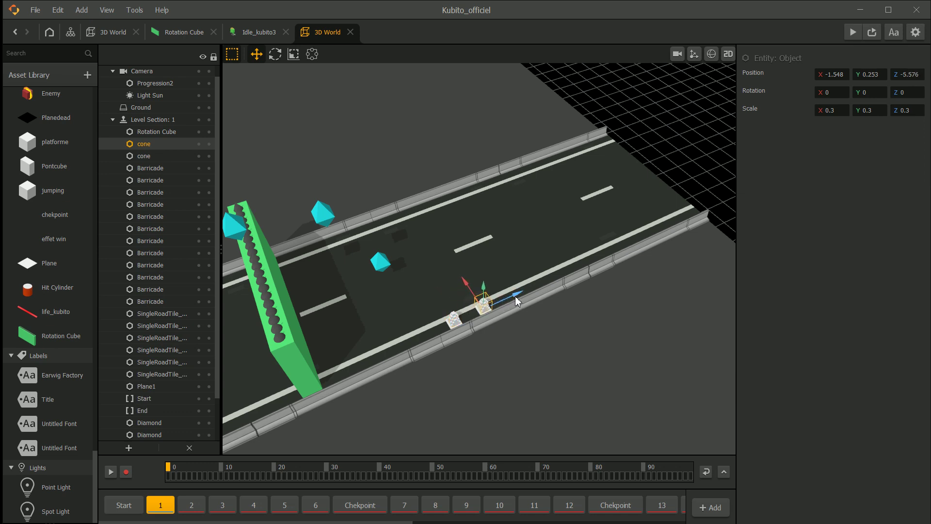
{"action": "key", "text": "ctrl+d"}
{"action": "left_click_drag", "start_coordinate": [518, 298], "coordinate": [536, 291]}
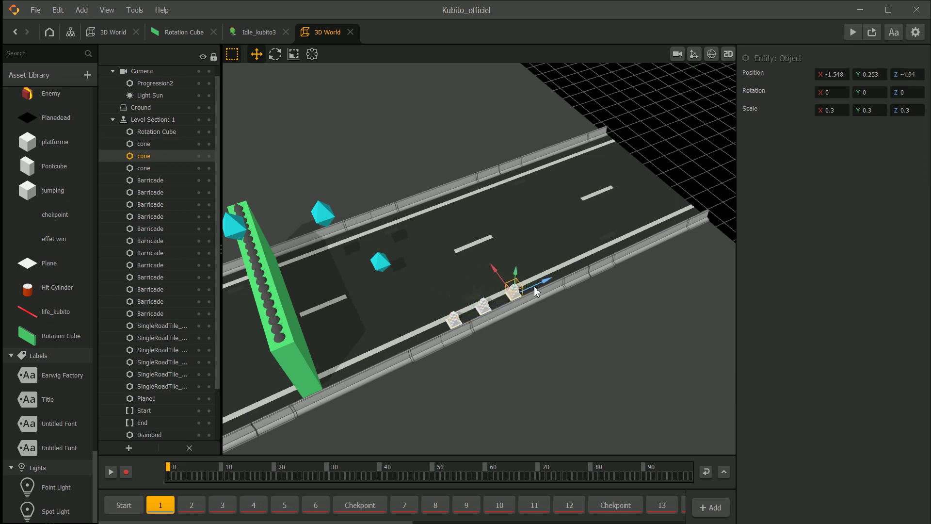
Shift the middle cone inward from the road edge so the three cones form a triangle.
{"action": "left_click", "coordinate": [483, 305]}
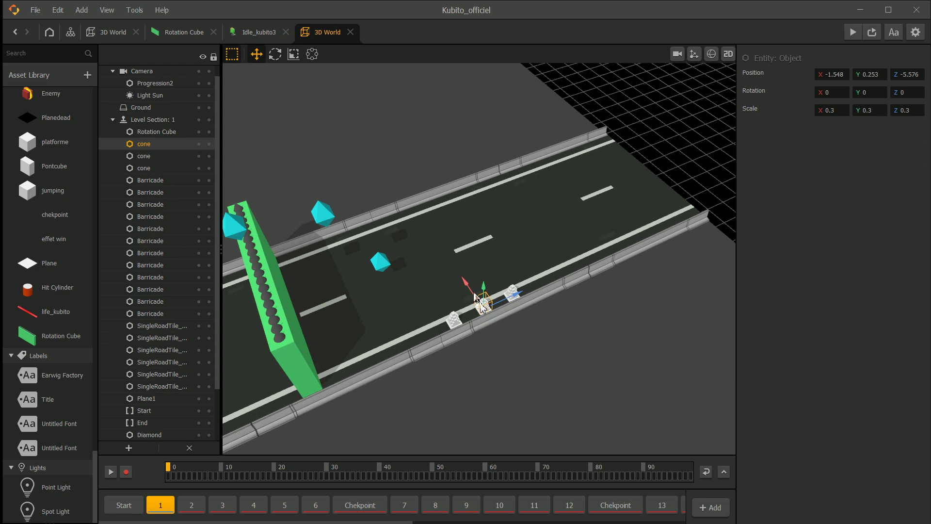
{"action": "left_click", "coordinate": [663, 136]}
{"action": "left_click", "coordinate": [378, 264]}
{"action": "right_click_drag", "start_coordinate": [423, 307], "coordinate": [407, 283]}
{"action": "scroll", "coordinate": [410, 281], "scroll_direction": "down", "scroll_amount": 3}
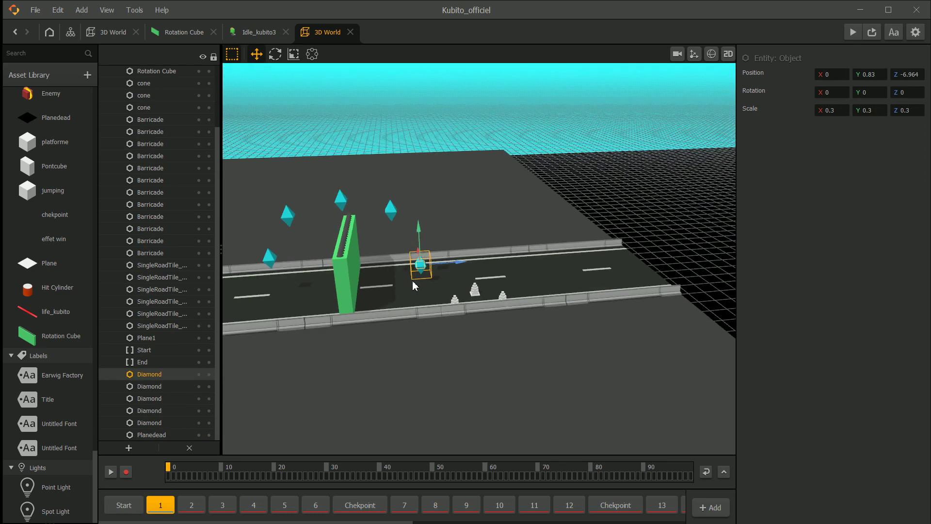
Copy the Diamond from level section 2 and paste it into level section 1.
{"action": "left_click", "coordinate": [192, 505]}
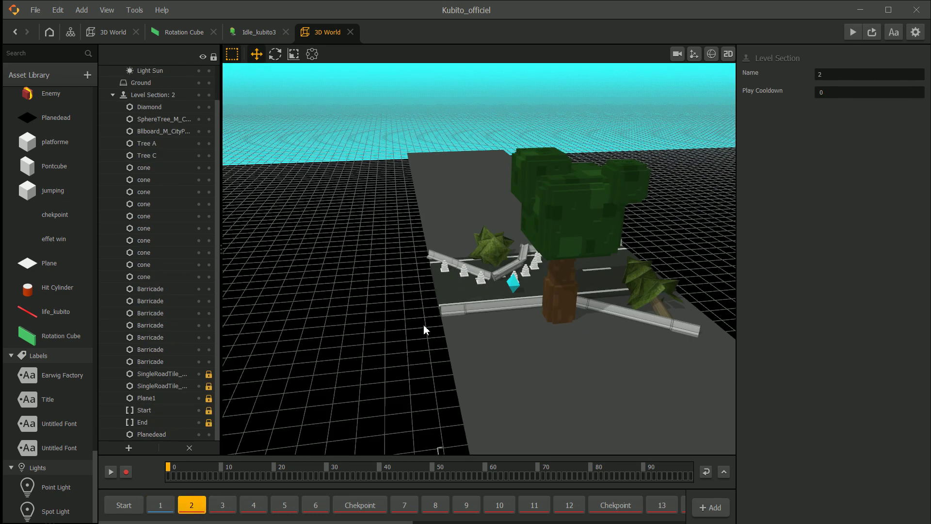
{"action": "left_click", "coordinate": [511, 297]}
{"action": "left_click", "coordinate": [515, 285]}
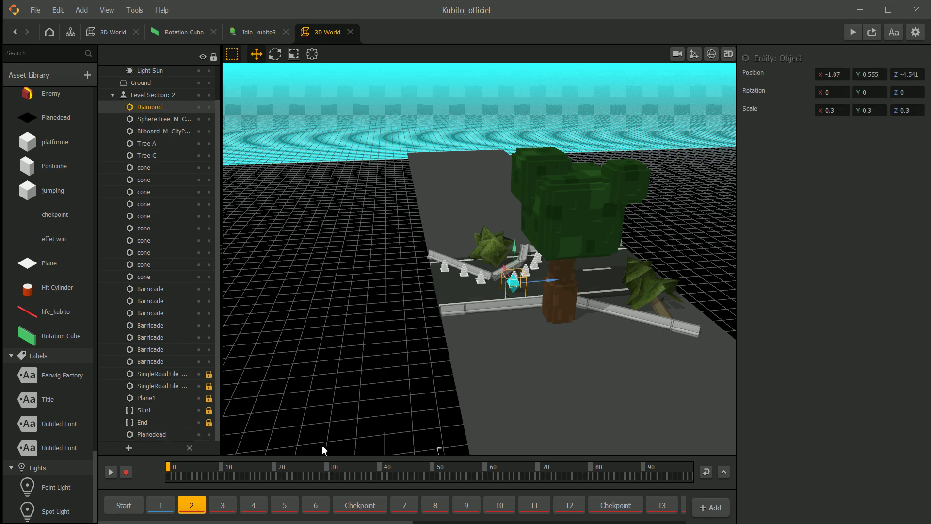
{"action": "left_click", "coordinate": [160, 505]}
{"action": "left_click", "coordinate": [513, 281]}
{"action": "right_click_drag", "start_coordinate": [513, 281], "coordinate": [468, 257]}
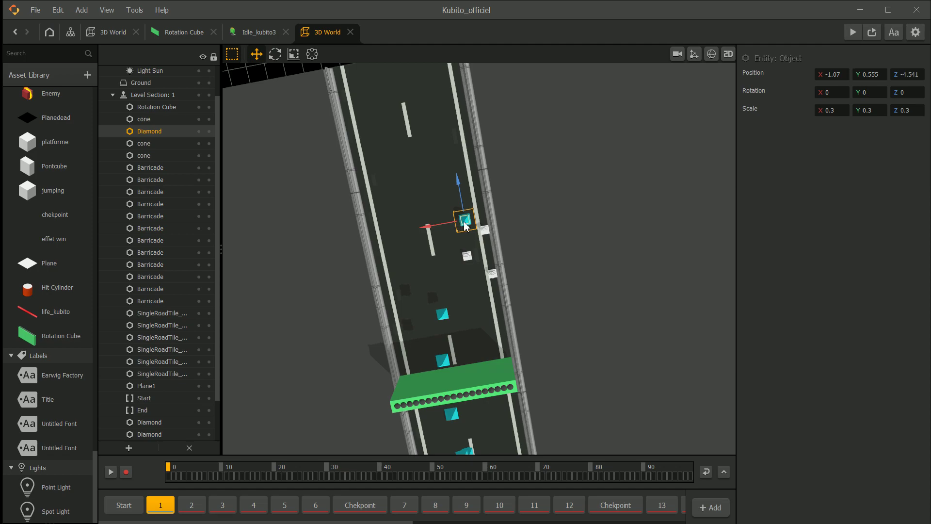
Move the pasted Diamond in among the three cones, at about X -1.397, Z -5.562.
{"action": "left_click_drag", "start_coordinate": [478, 239], "coordinate": [486, 258]}
{"action": "scroll", "coordinate": [485, 257], "scroll_direction": "down", "scroll_amount": 3}
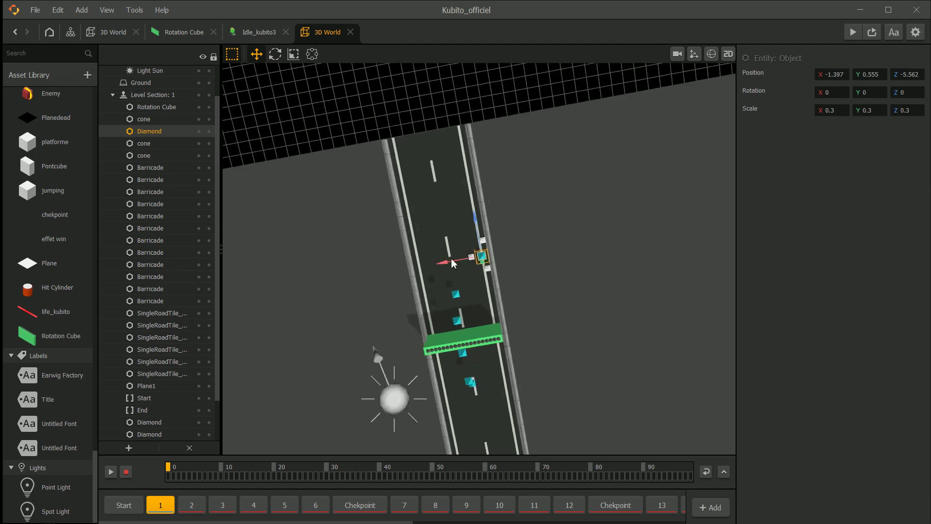
{"action": "right_click_drag", "start_coordinate": [453, 264], "coordinate": [461, 187]}
{"action": "left_click", "coordinate": [493, 144]}
{"action": "scroll", "coordinate": [494, 144], "scroll_direction": "down", "scroll_amount": 2}
{"action": "right_click_drag", "start_coordinate": [493, 143], "coordinate": [496, 194]}
{"action": "scroll", "coordinate": [541, 160], "scroll_direction": "down", "scroll_amount": 2}
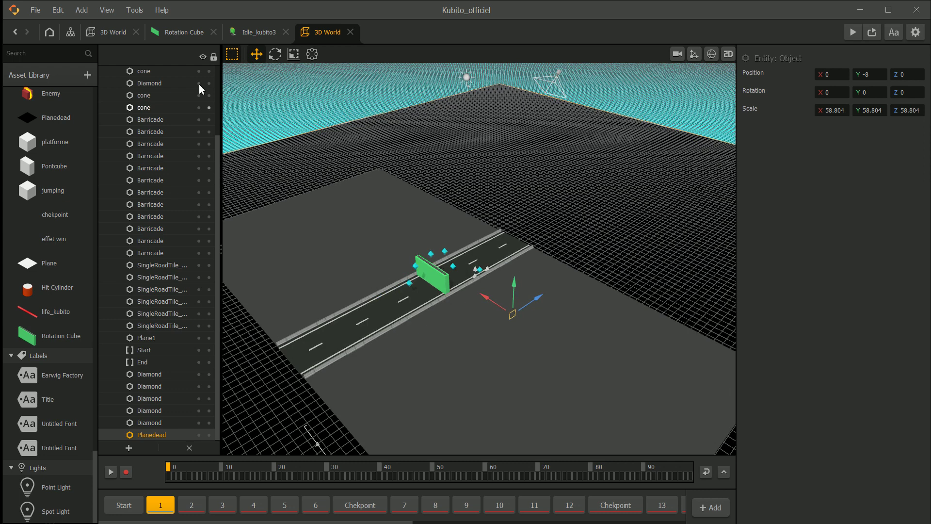
Save the project under its existing name.
{"action": "left_click", "coordinate": [41, 15]}
{"action": "left_click", "coordinate": [54, 75]}
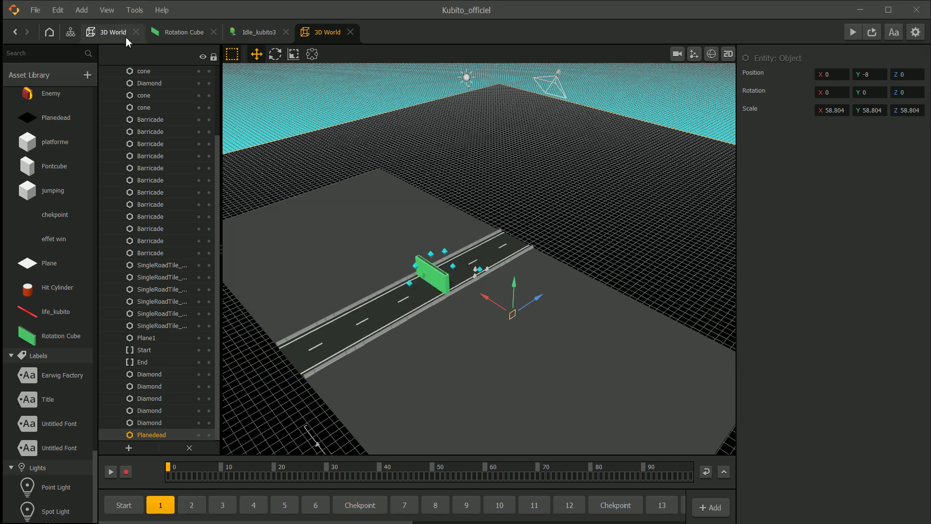
{"action": "left_click", "coordinate": [65, 13]}
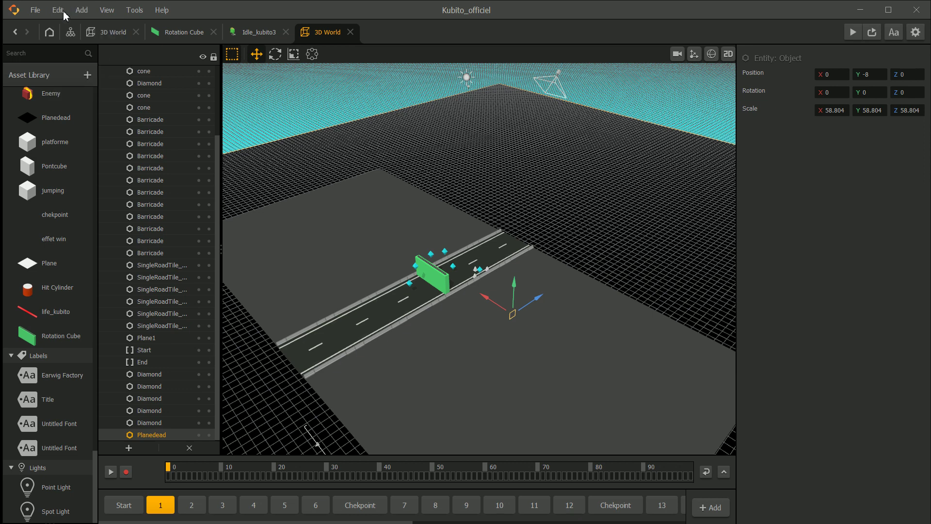
{"action": "left_click", "coordinate": [58, 11]}
{"action": "left_click", "coordinate": [82, 72]}
{"action": "left_click", "coordinate": [34, 10]}
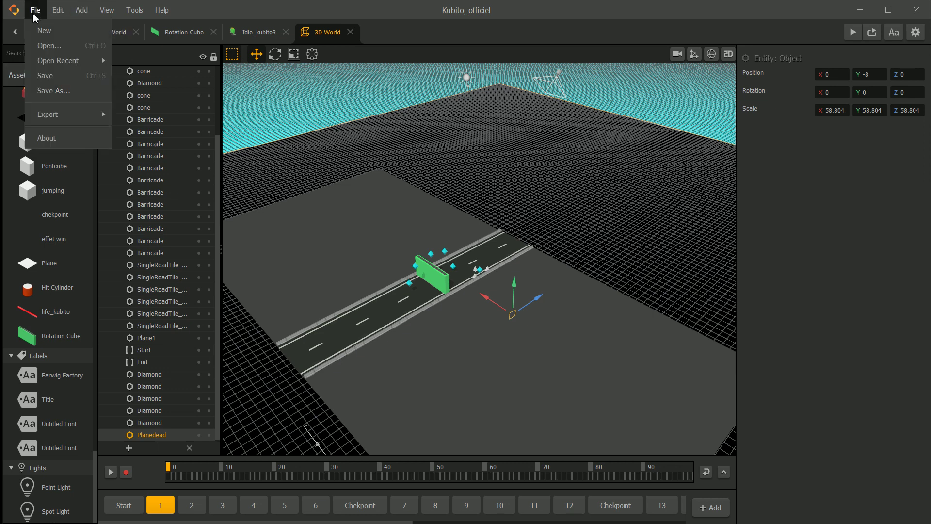
{"action": "left_click", "coordinate": [46, 75]}
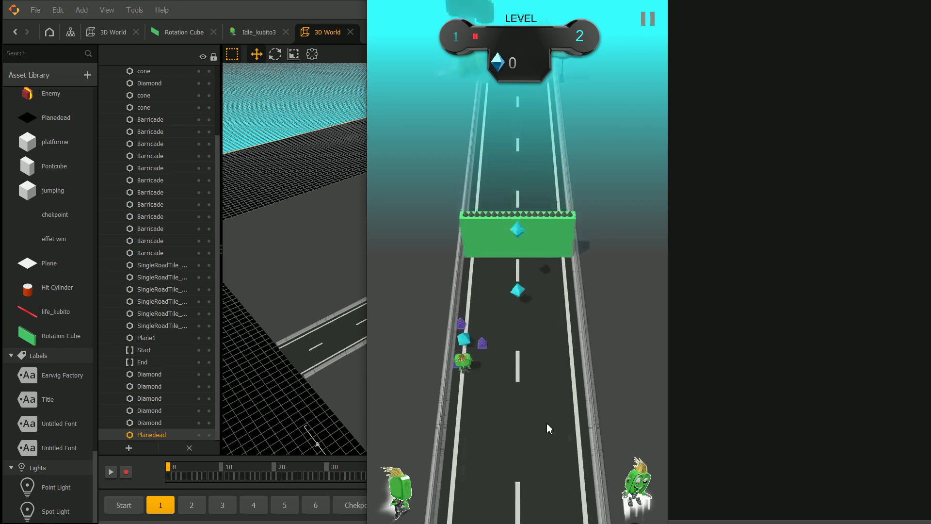
Play-test the level, steering the character past the cones and the spiked wall to collect diamonds and continue down the road.
{"action": "mouse_move", "coordinate": [546, 423]}
{"action": "left_mouse_down"}
{"action": "mouse_move", "coordinate": [565, 431]}
{"action": "mouse_move", "coordinate": [548, 480]}
{"action": "mouse_move", "coordinate": [557, 467]}
{"action": "mouse_move", "coordinate": [533, 460]}
{"action": "mouse_move", "coordinate": [565, 446]}
{"action": "mouse_move", "coordinate": [531, 439]}
{"action": "mouse_move", "coordinate": [538, 451]}
{"action": "mouse_move", "coordinate": [523, 449]}
{"action": "mouse_move", "coordinate": [540, 439]}
{"action": "mouse_move", "coordinate": [518, 438]}
{"action": "left_mouse_up"}
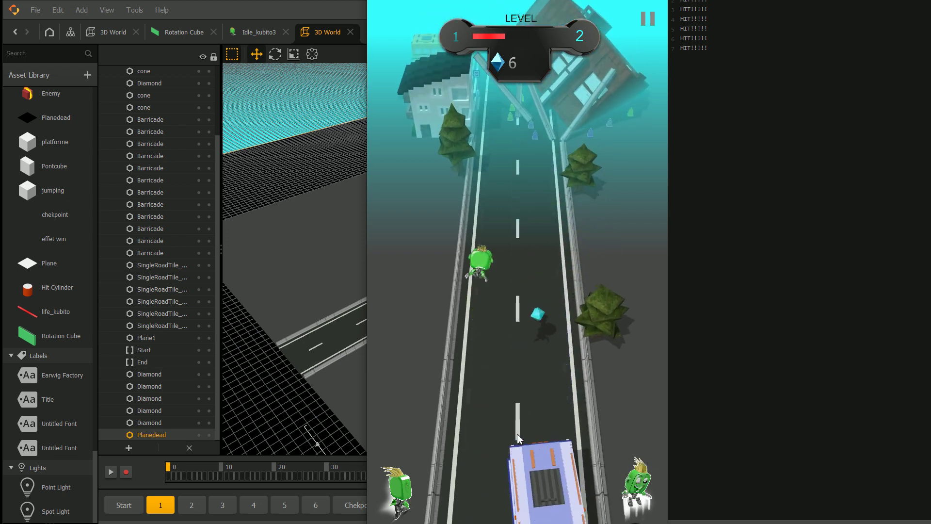
{"action": "mouse_move", "coordinate": [518, 434]}
{"action": "left_mouse_down"}
{"action": "mouse_move", "coordinate": [530, 428]}
{"action": "mouse_move", "coordinate": [503, 427]}
{"action": "mouse_move", "coordinate": [511, 428]}
{"action": "left_mouse_up"}
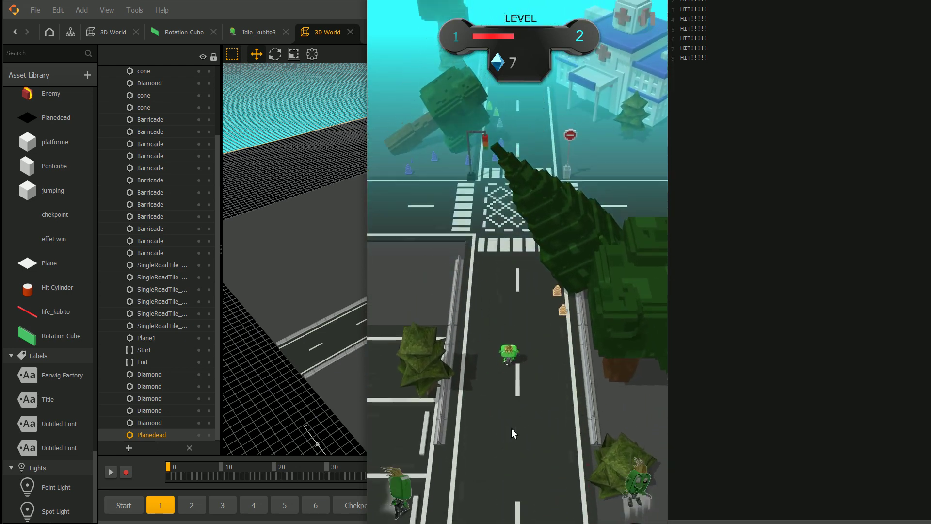